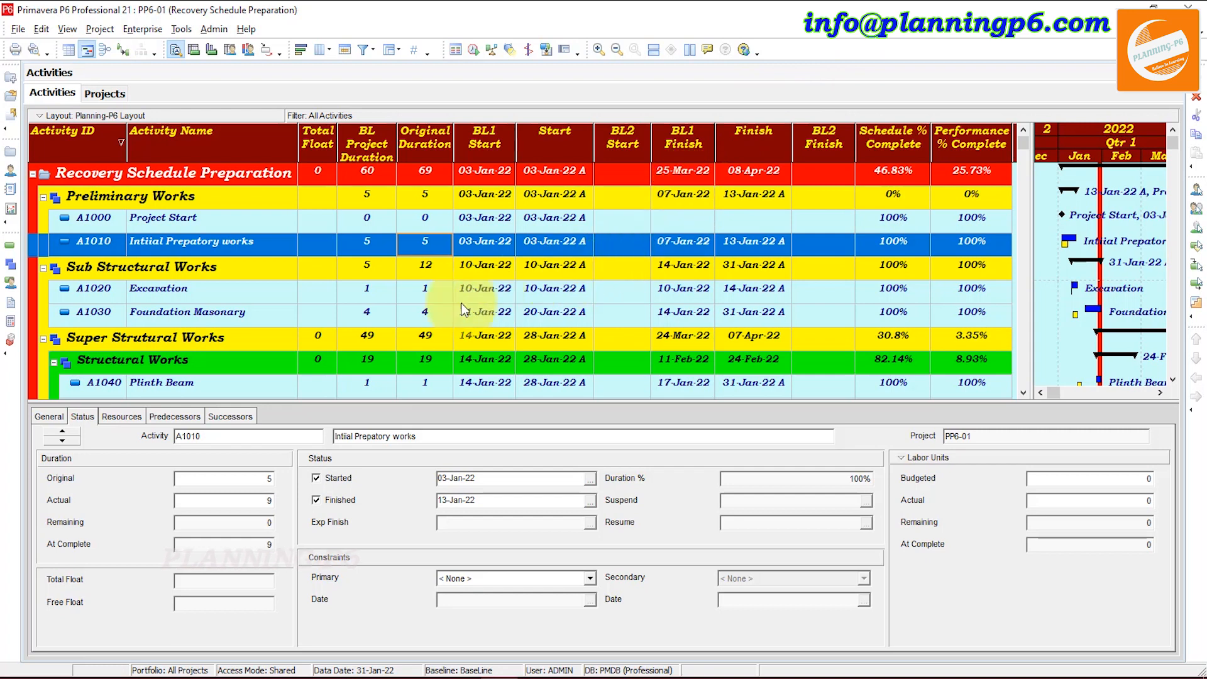
- Review the planned and baseline dates of the activities from Project Start through Project Hand Over
scroll(170, 355, "down", 1)
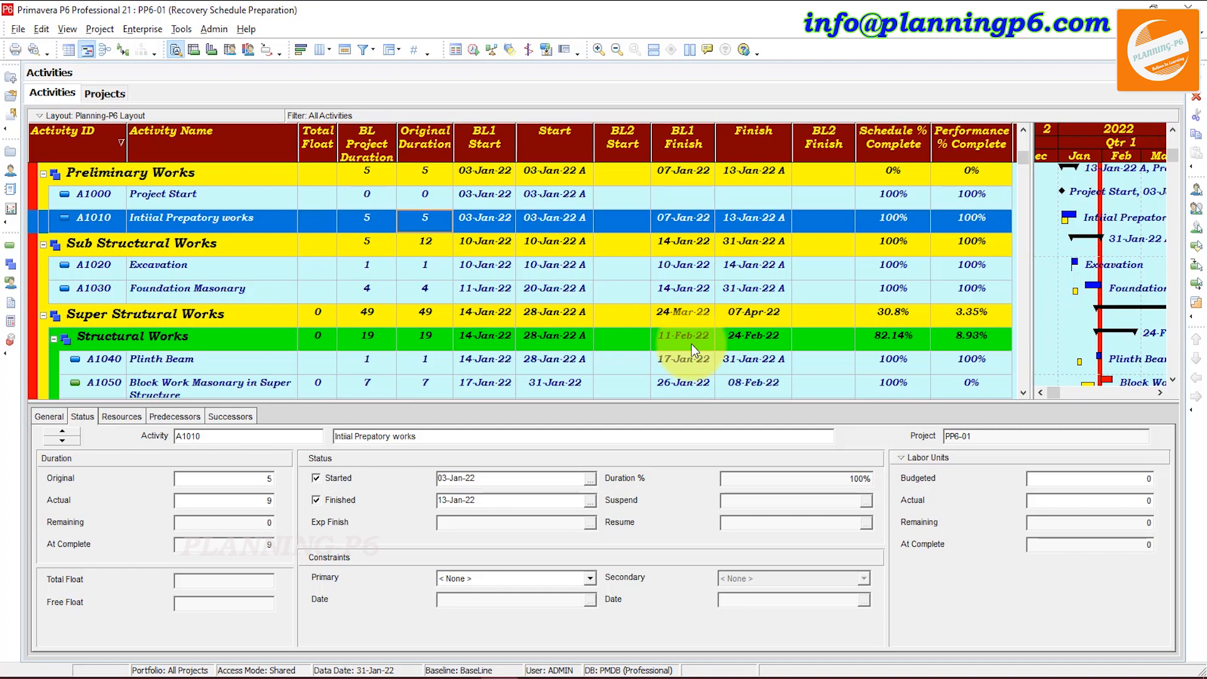
scroll(691, 343, "down", 1)
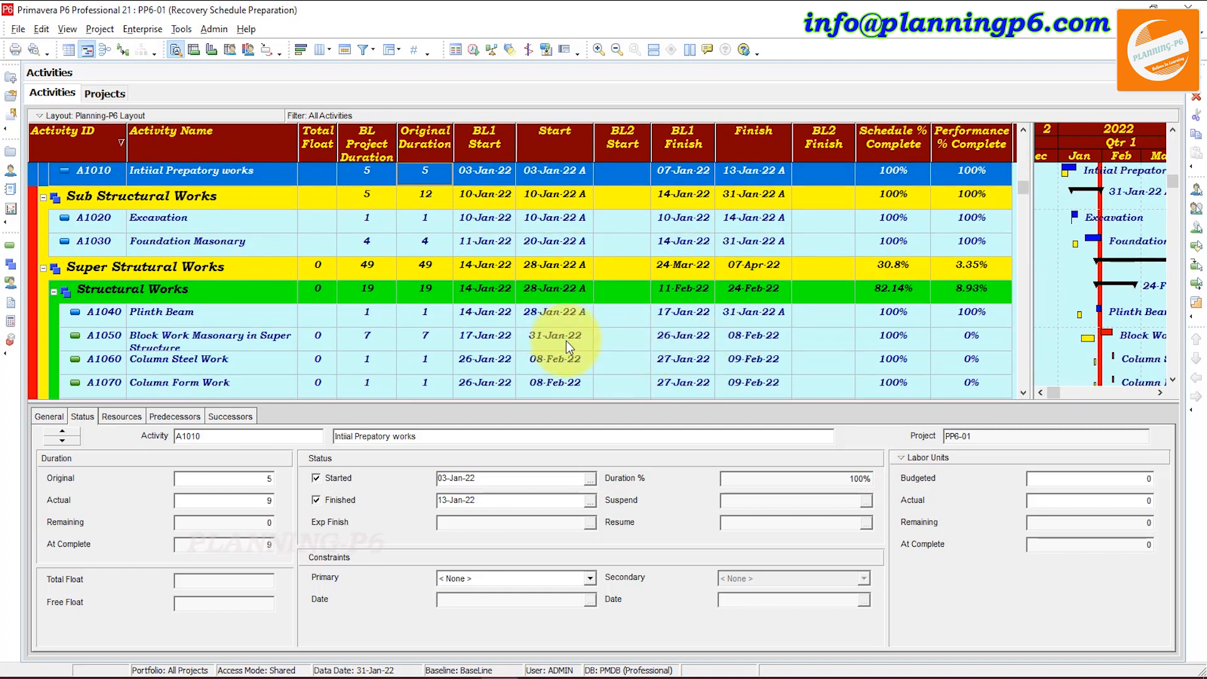
scroll(566, 341, "down", 5)
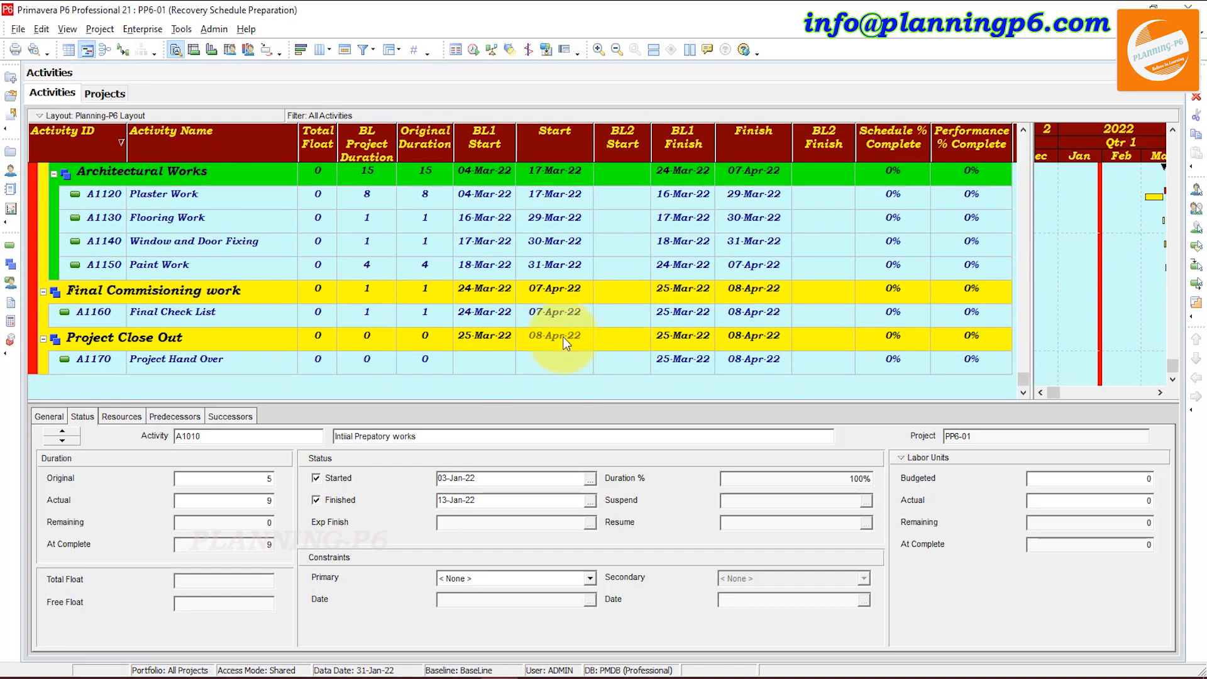
scroll(563, 333, "up", 10)
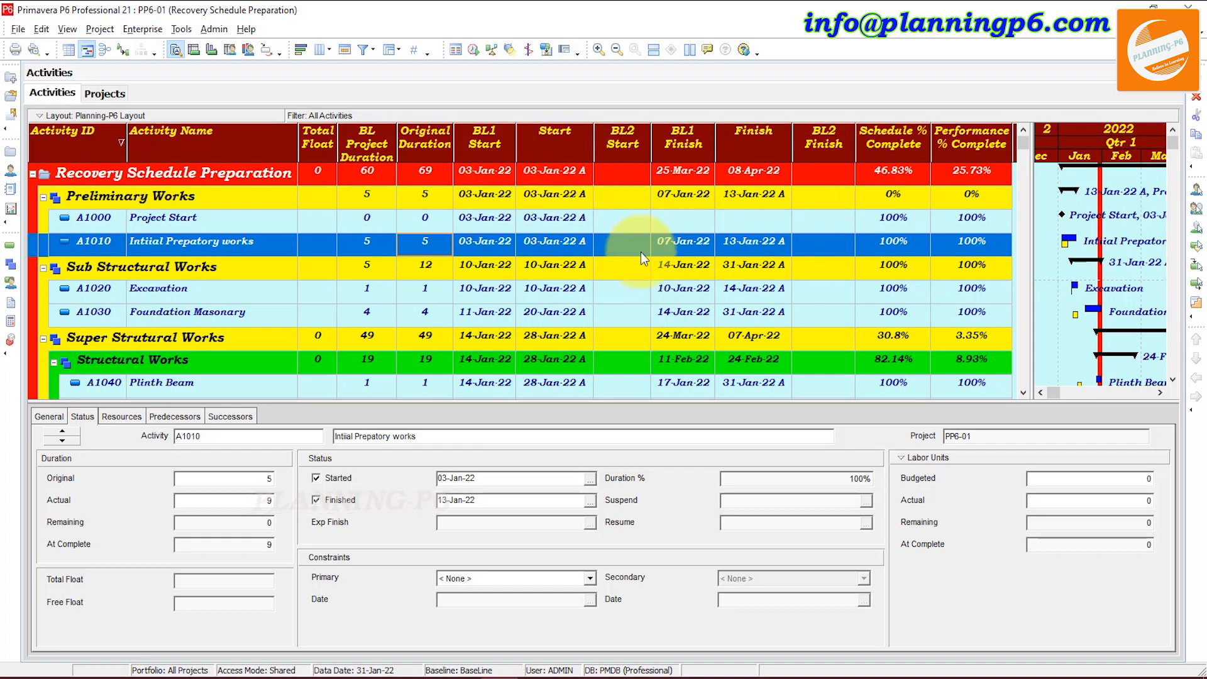
scroll(583, 267, "down", 1)
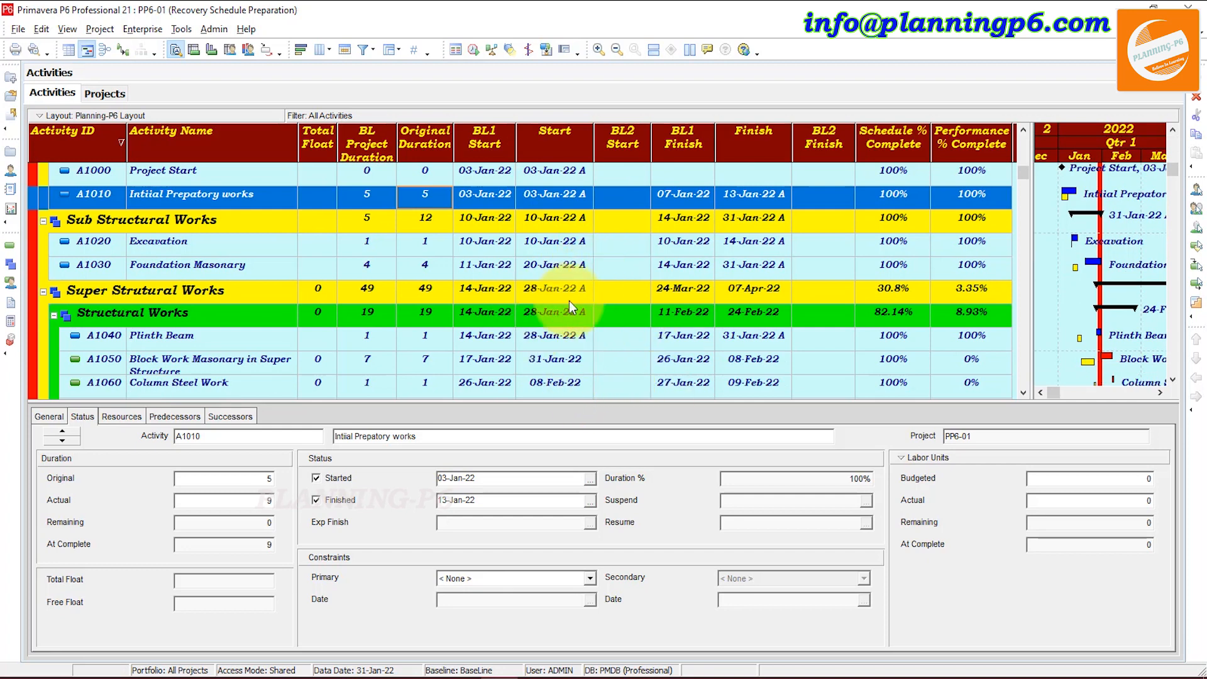
scroll(568, 300, "up", 1)
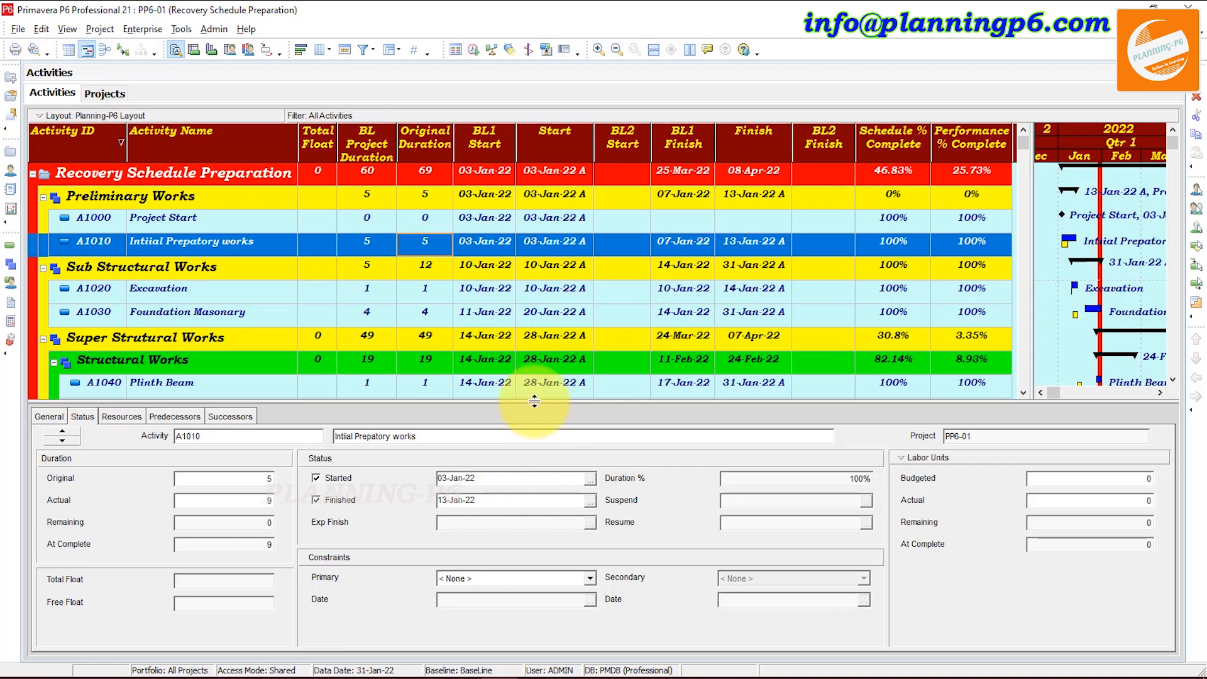
- Enlarge the activity table and assign the current project as both the project baseline and the primary user baseline of PP6-01
left_click_drag(534, 401, 540, 286)
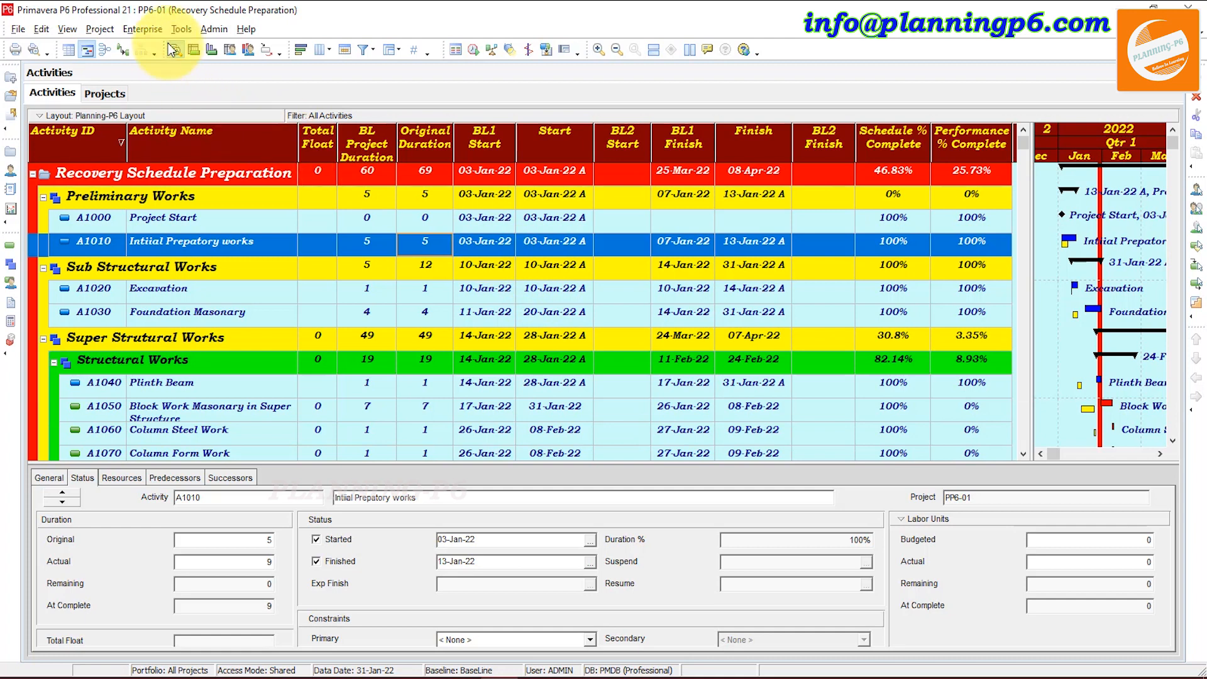
left_click(102, 35)
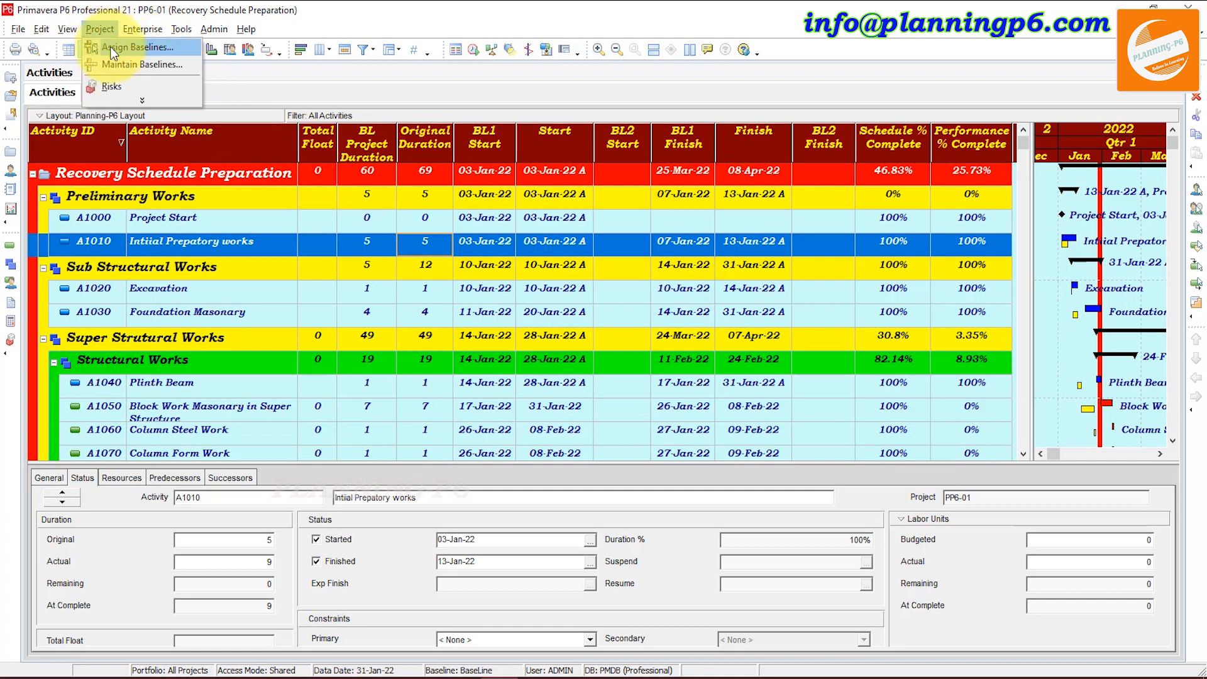
left_click(111, 46)
left_click(498, 367)
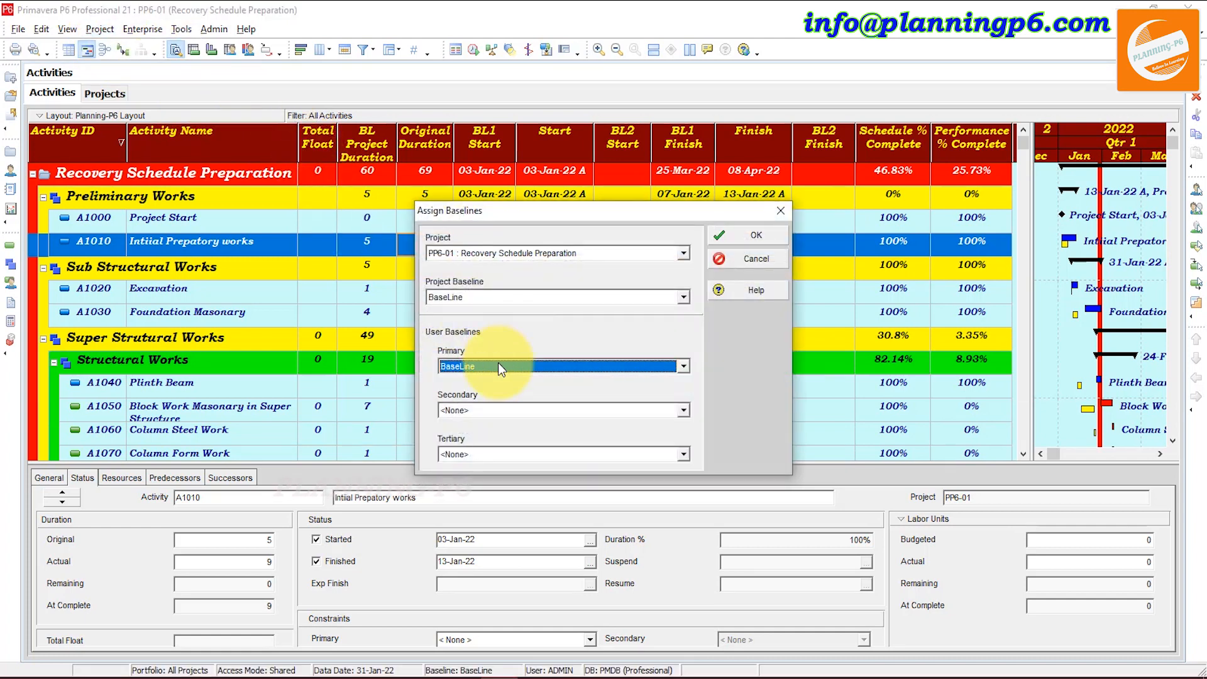
left_click(490, 303)
left_click(481, 311)
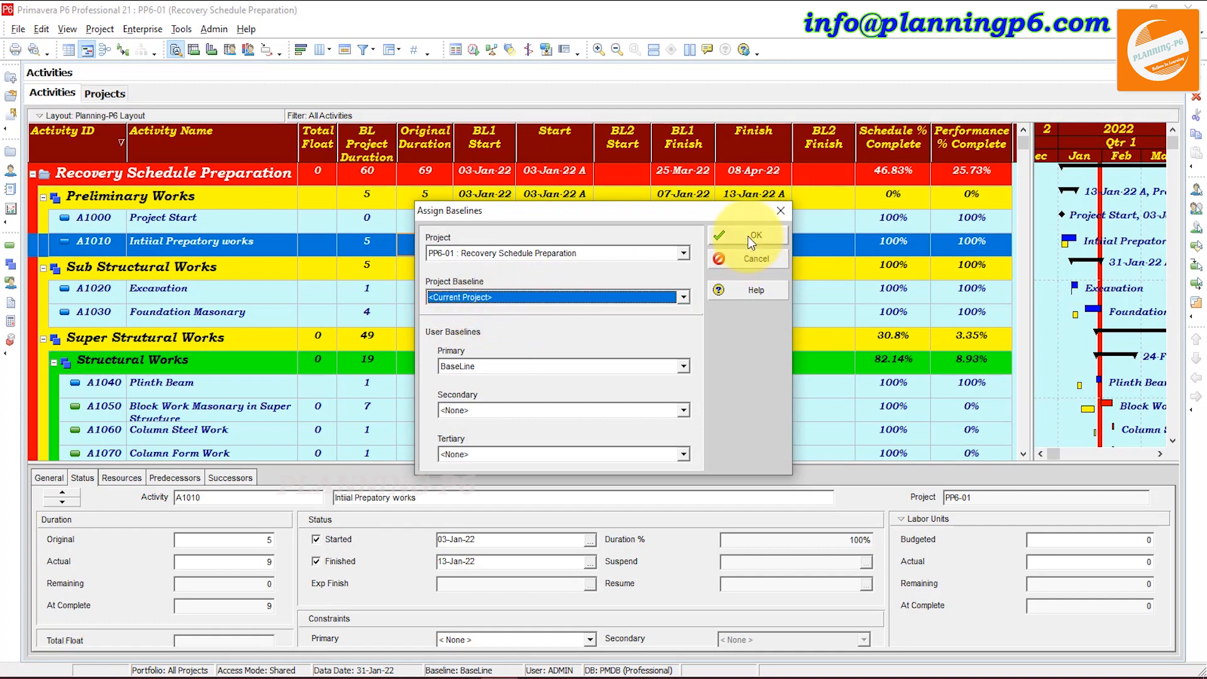
left_click(578, 367)
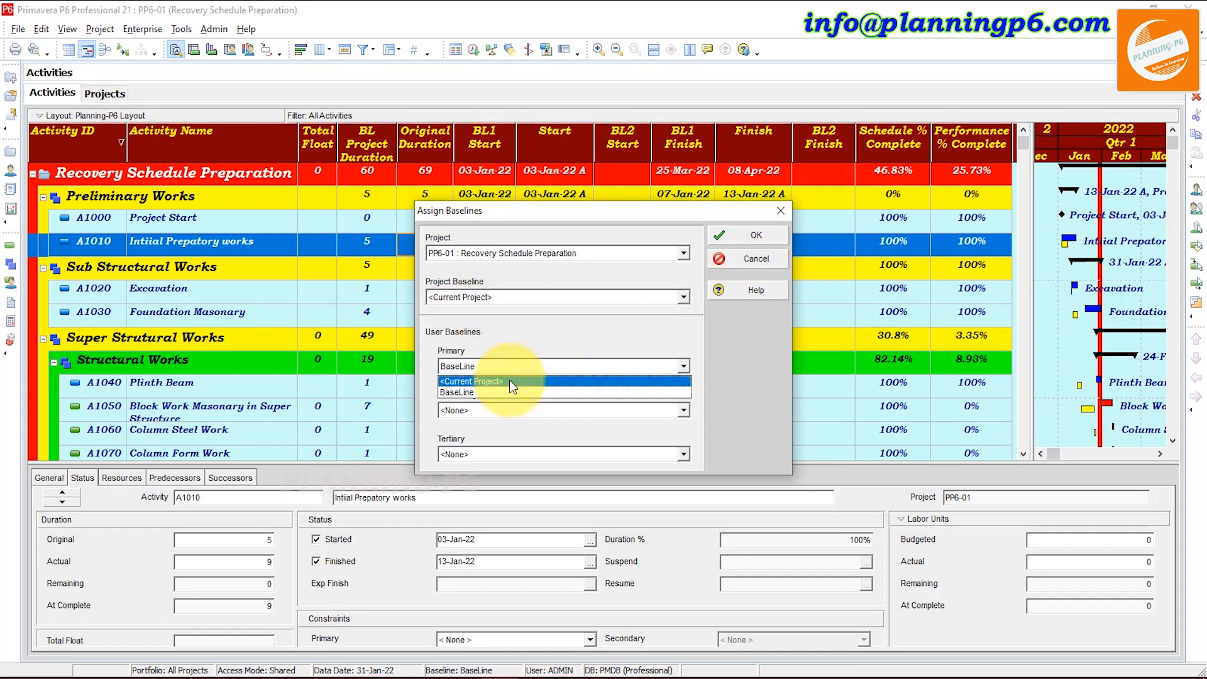
left_click(509, 380)
left_click(737, 242)
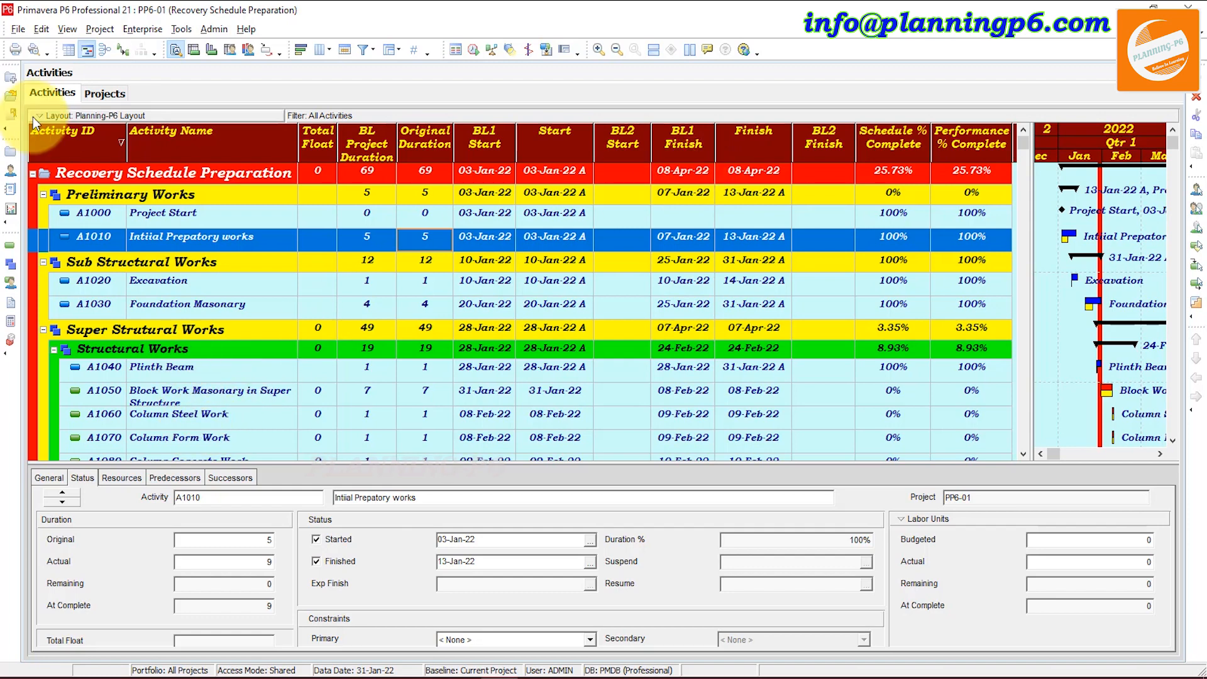
- Set the Must Finish By date of project PP6-01, Recovery Schedule Preparation, to 25-Mar-22
left_click(100, 94)
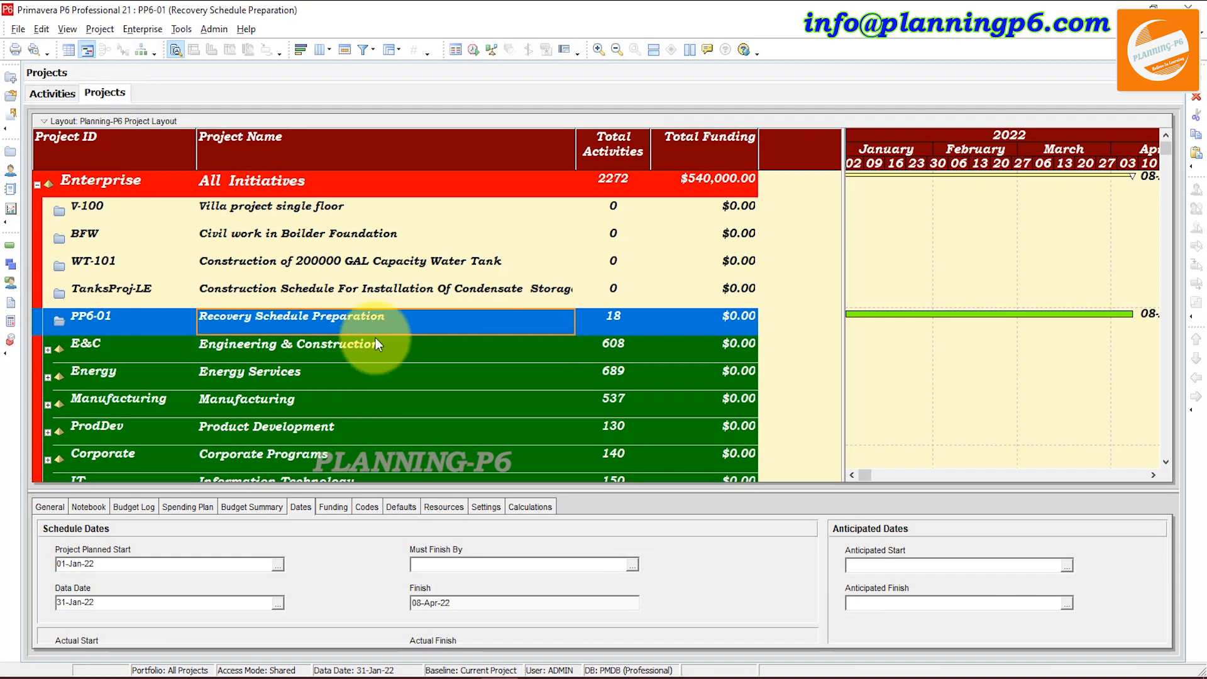
left_click(300, 507)
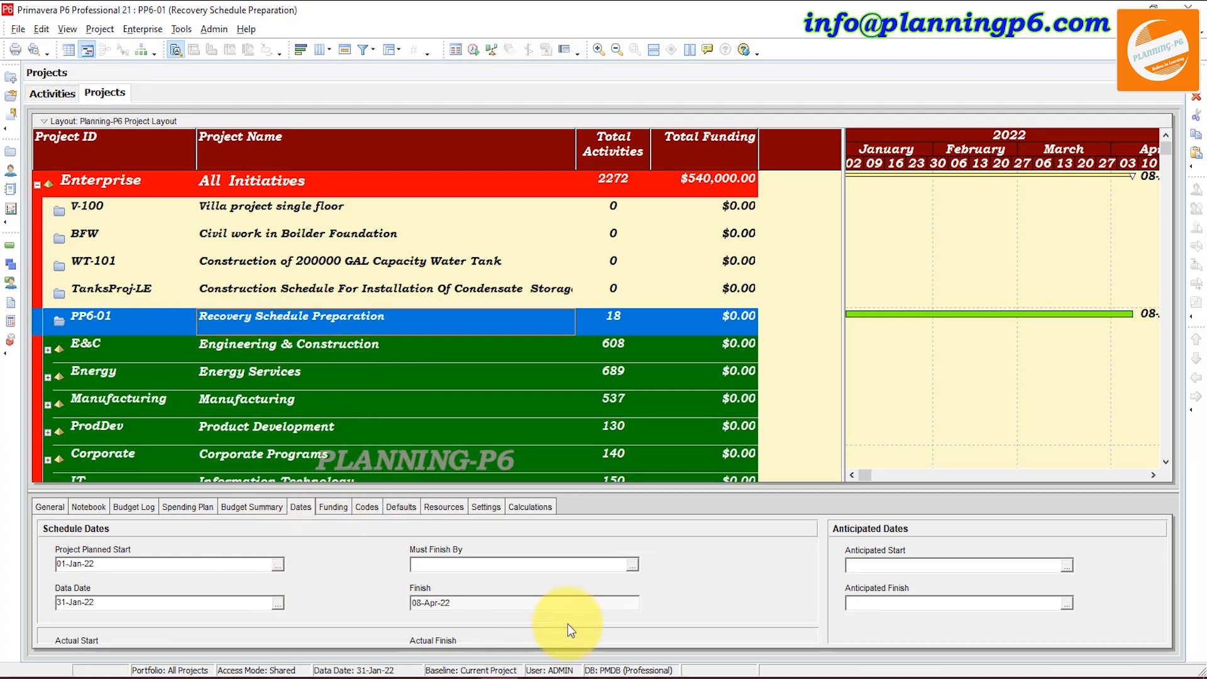
left_click(632, 565)
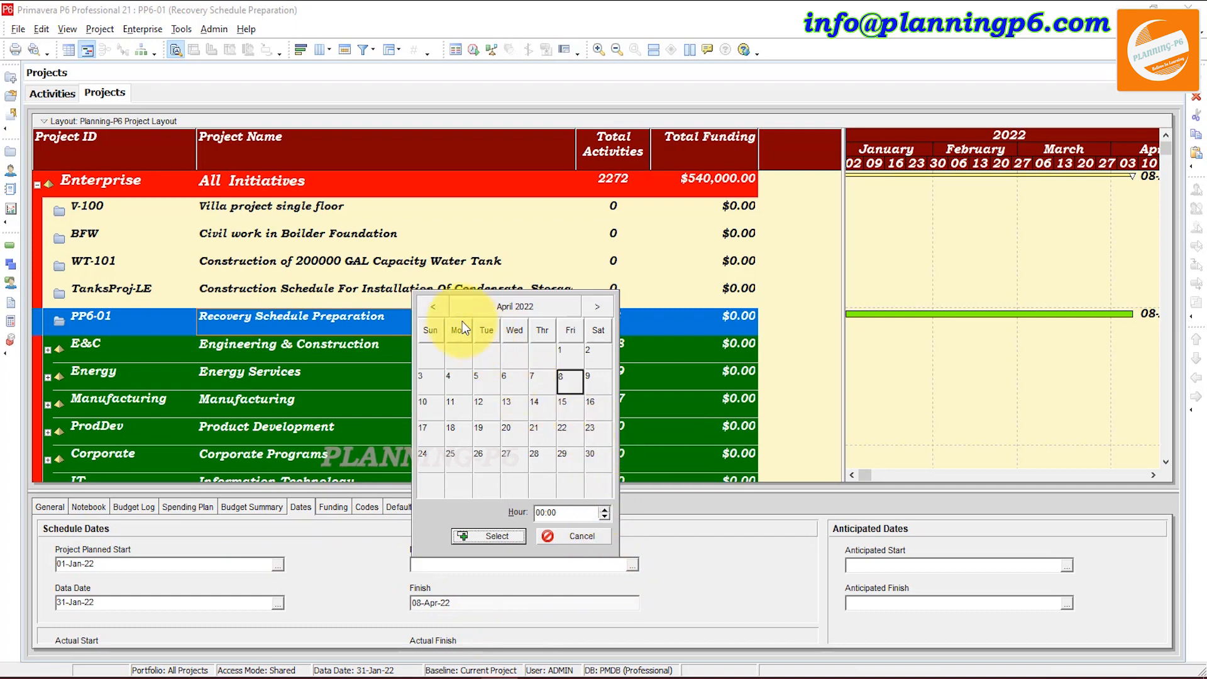
left_click(434, 306)
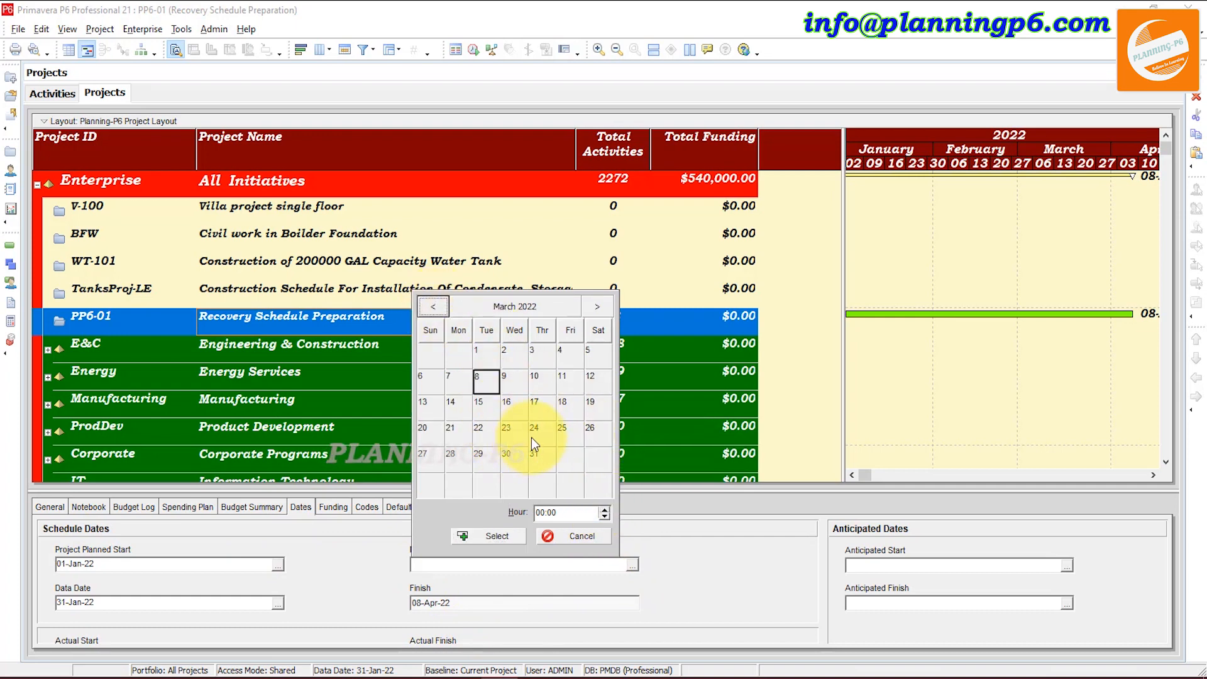
left_click(564, 429)
left_click(519, 543)
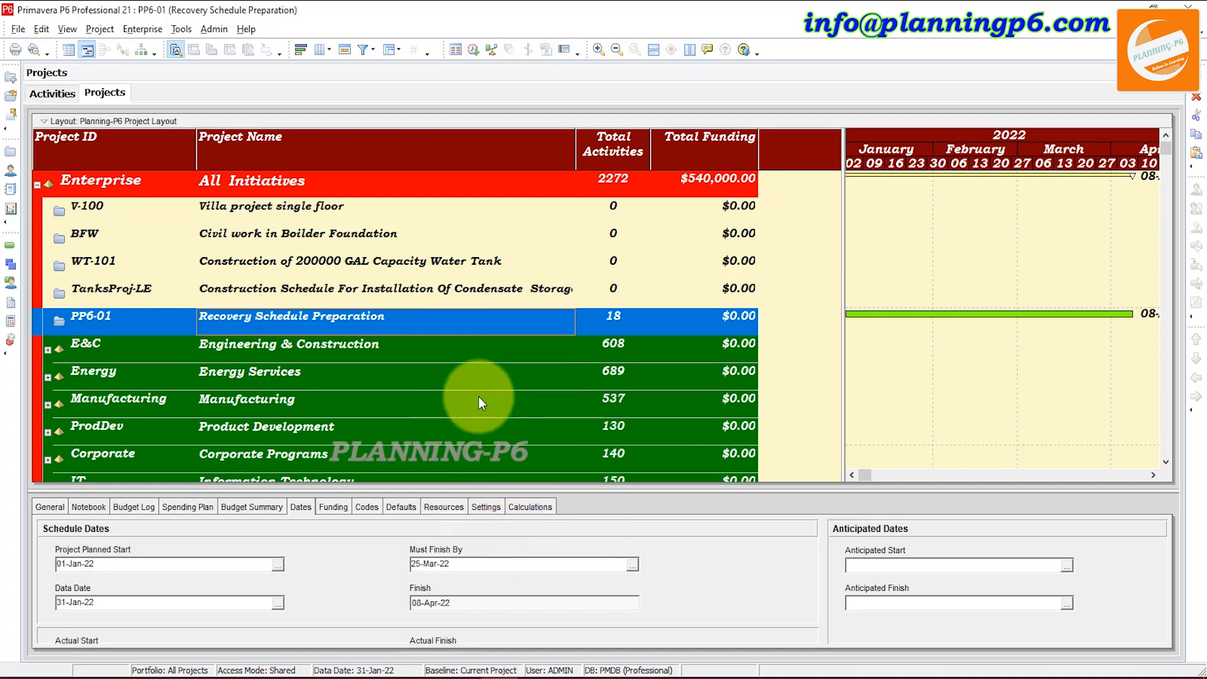
- Open project PP6-01 and schedule it, applying the 31-Jan-22 data date to all open projects
right_click(396, 320)
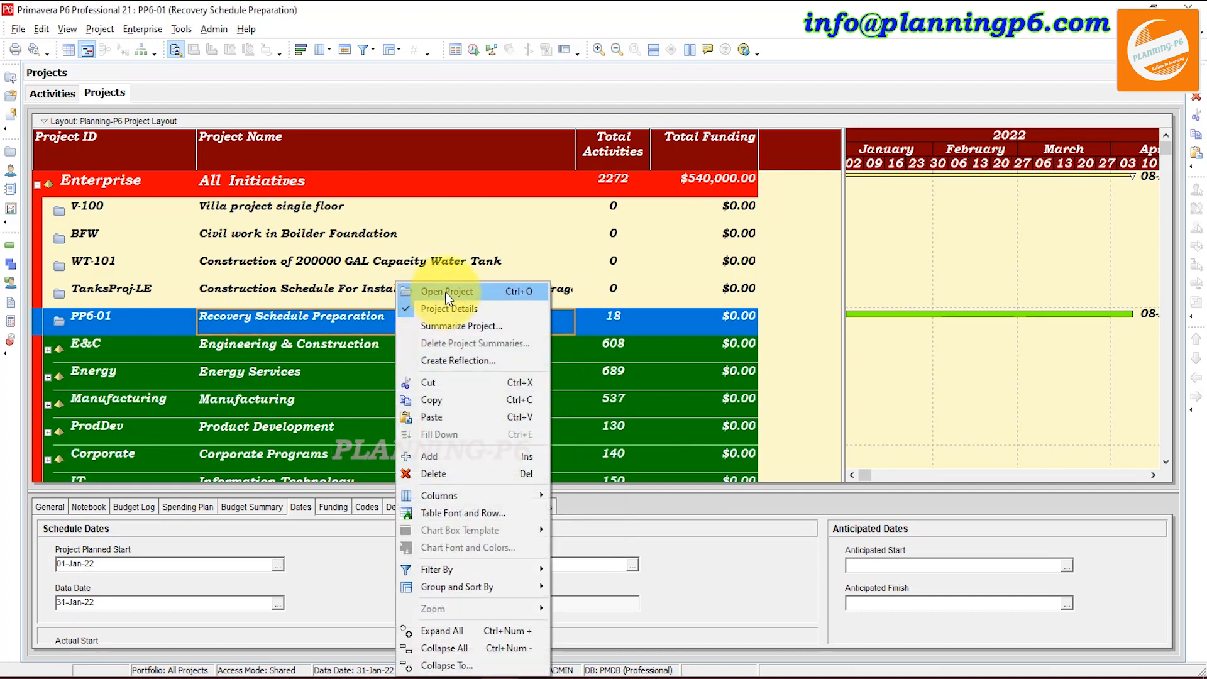
left_click(445, 291)
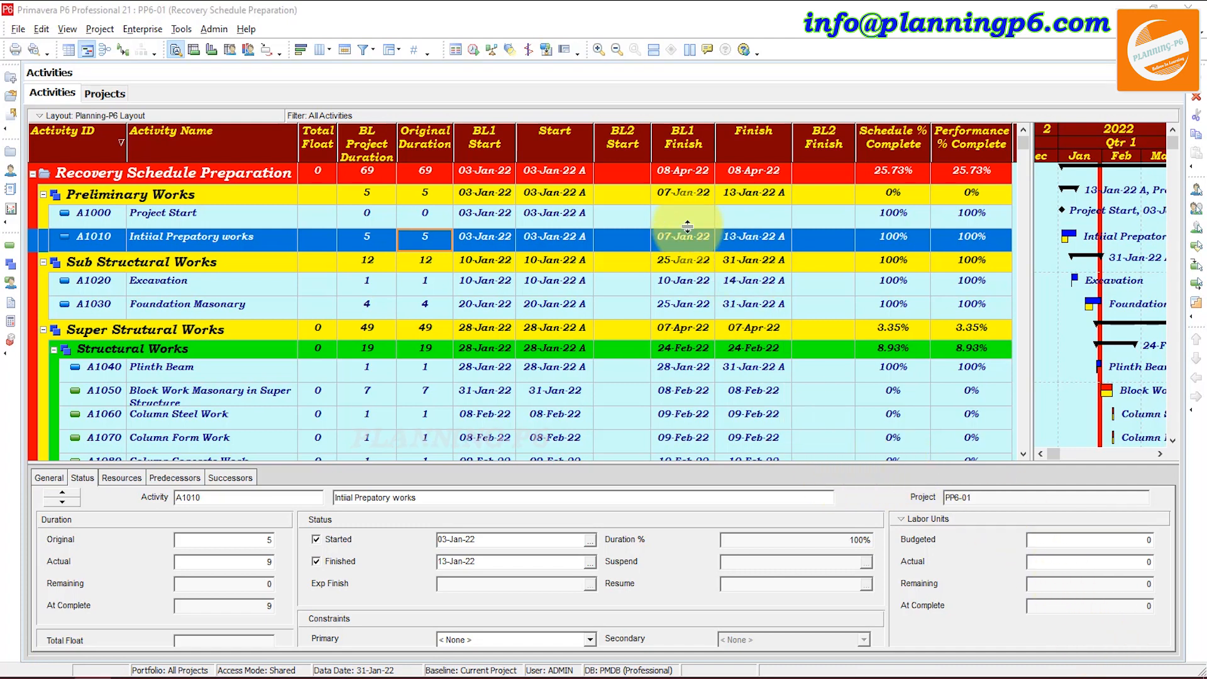
left_click(476, 50)
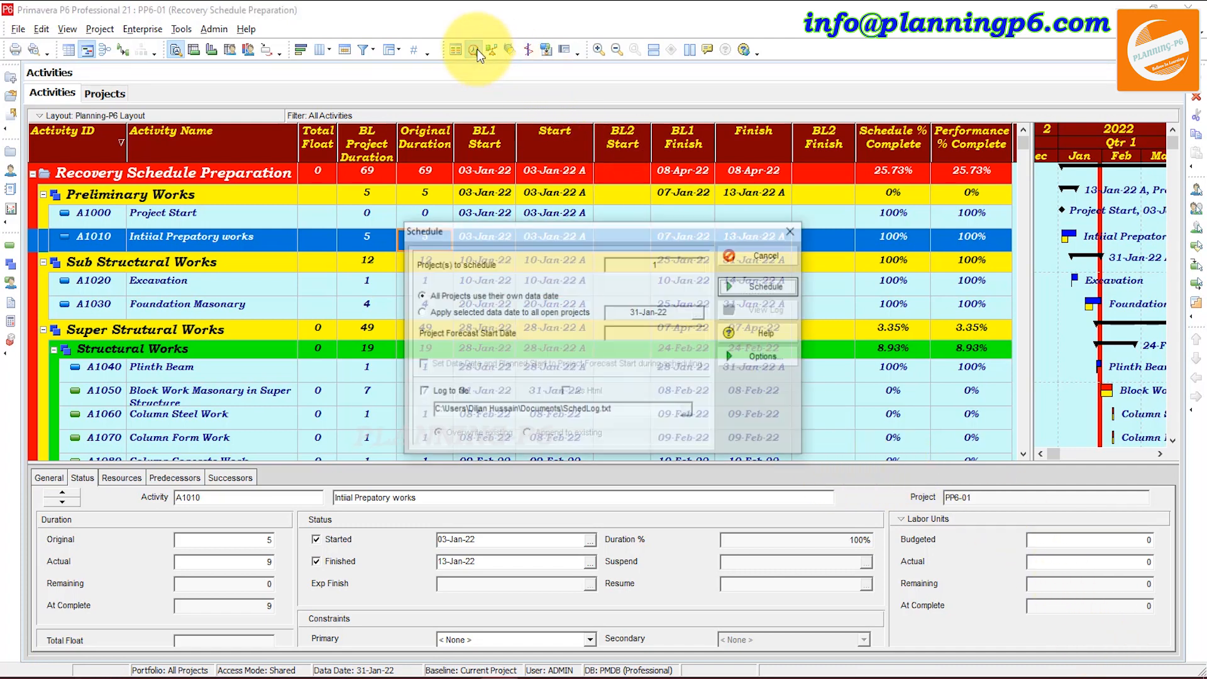
left_click(547, 311)
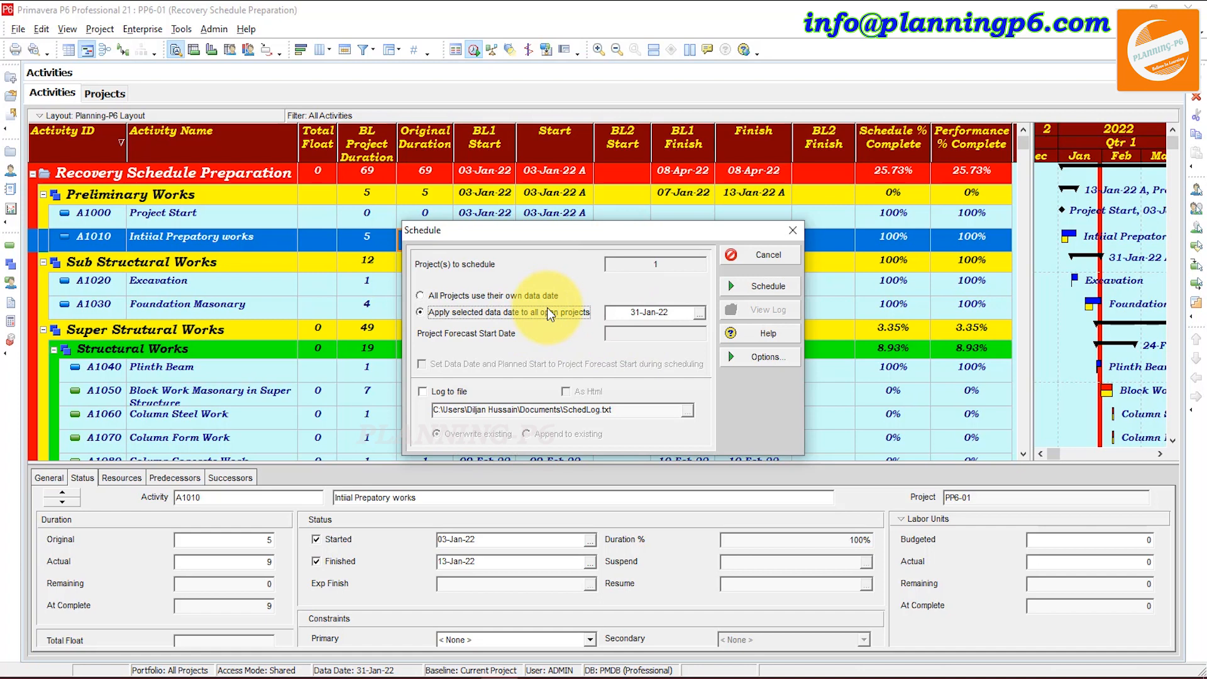
left_click(756, 285)
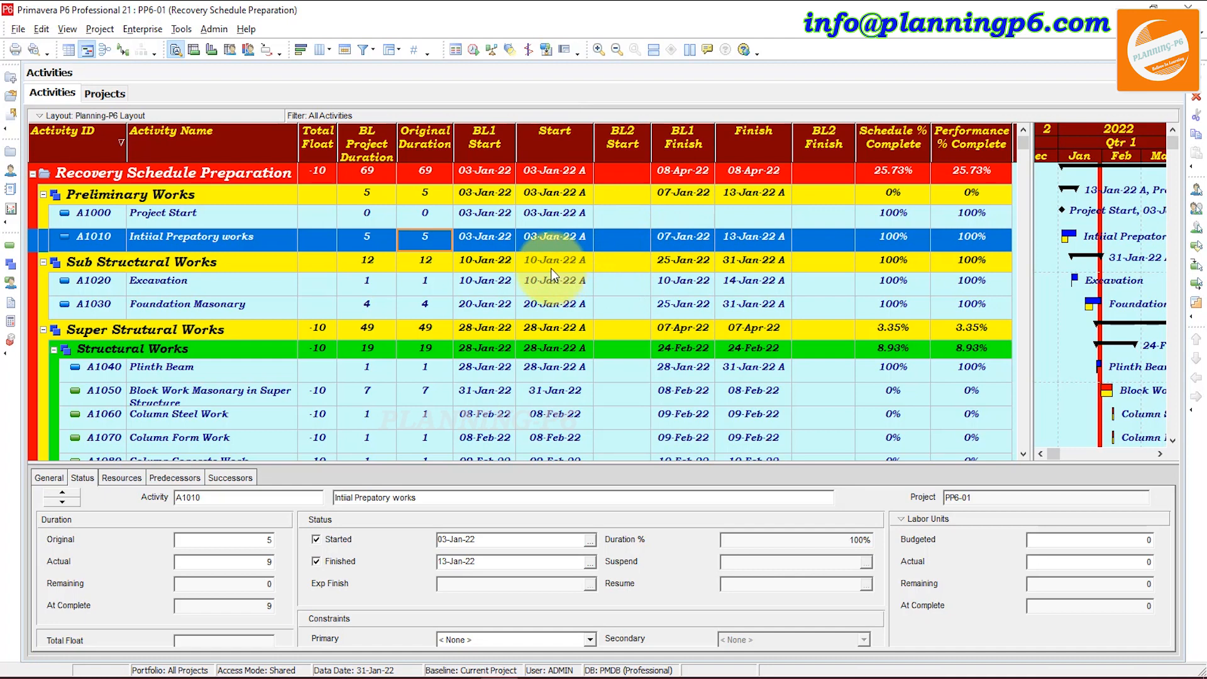
- Set the duration type of activity A1050, Block Work Masonary in Super Structure, to Fixed Duration & Units
scroll(553, 260, "down", 2)
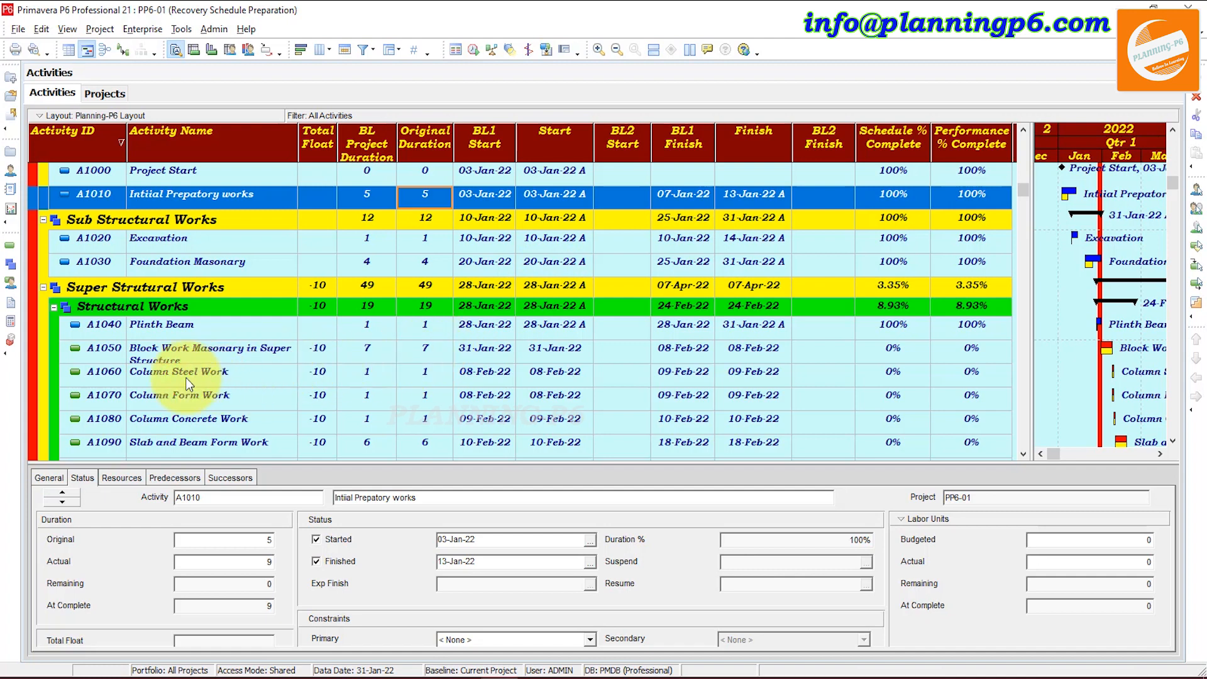
left_click_drag(209, 366, 210, 376)
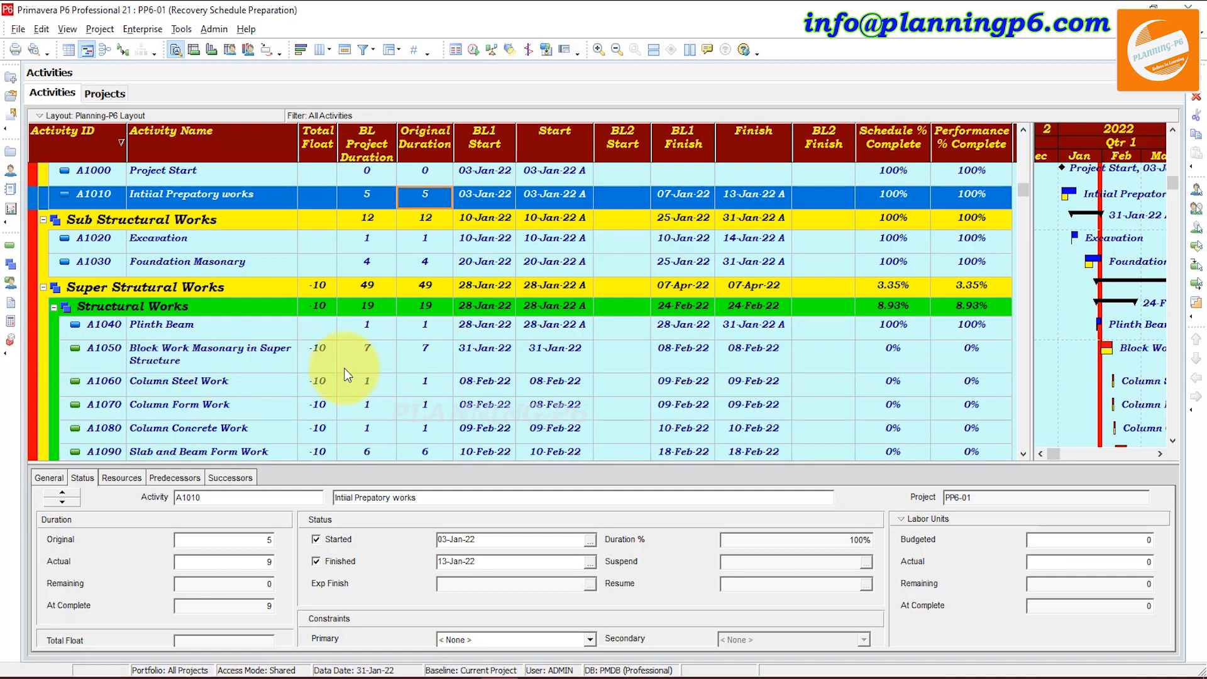
left_click(418, 356)
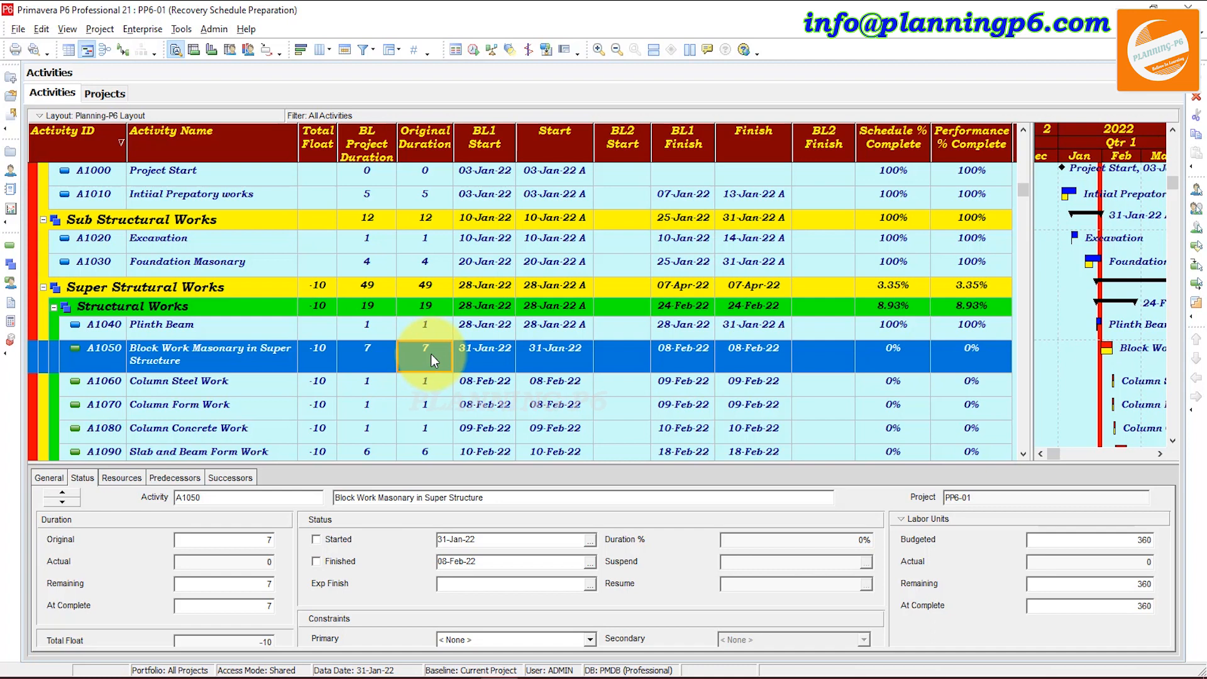
left_click(50, 478)
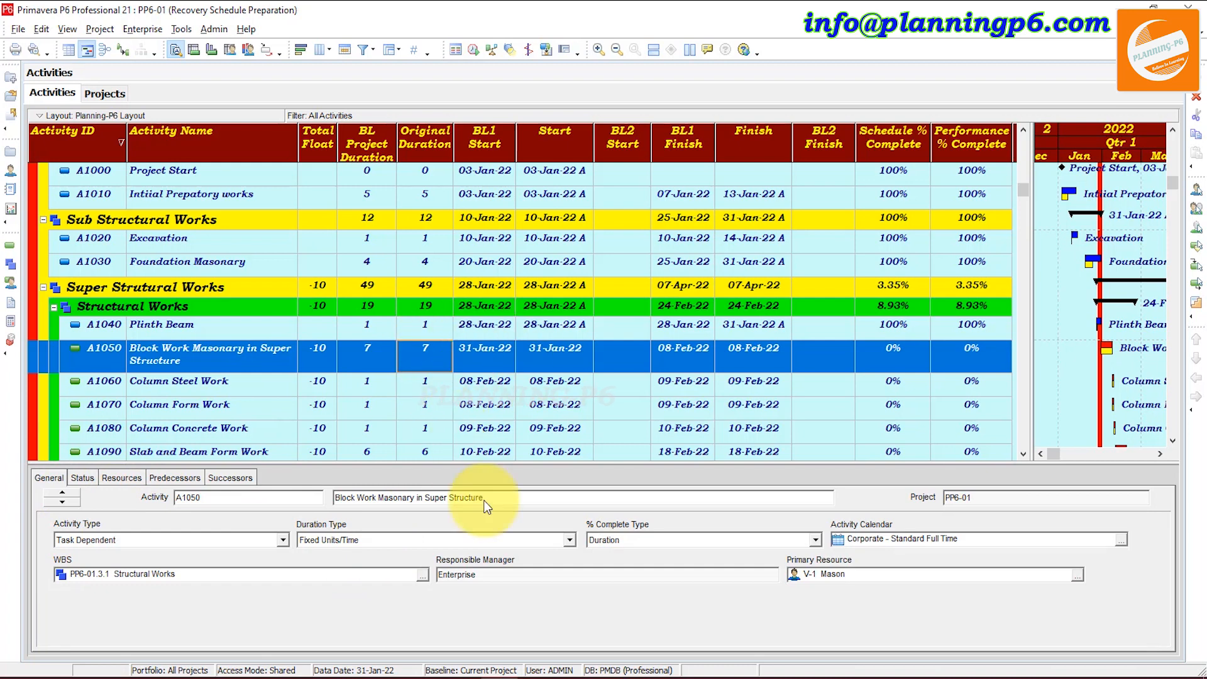
left_click(408, 536)
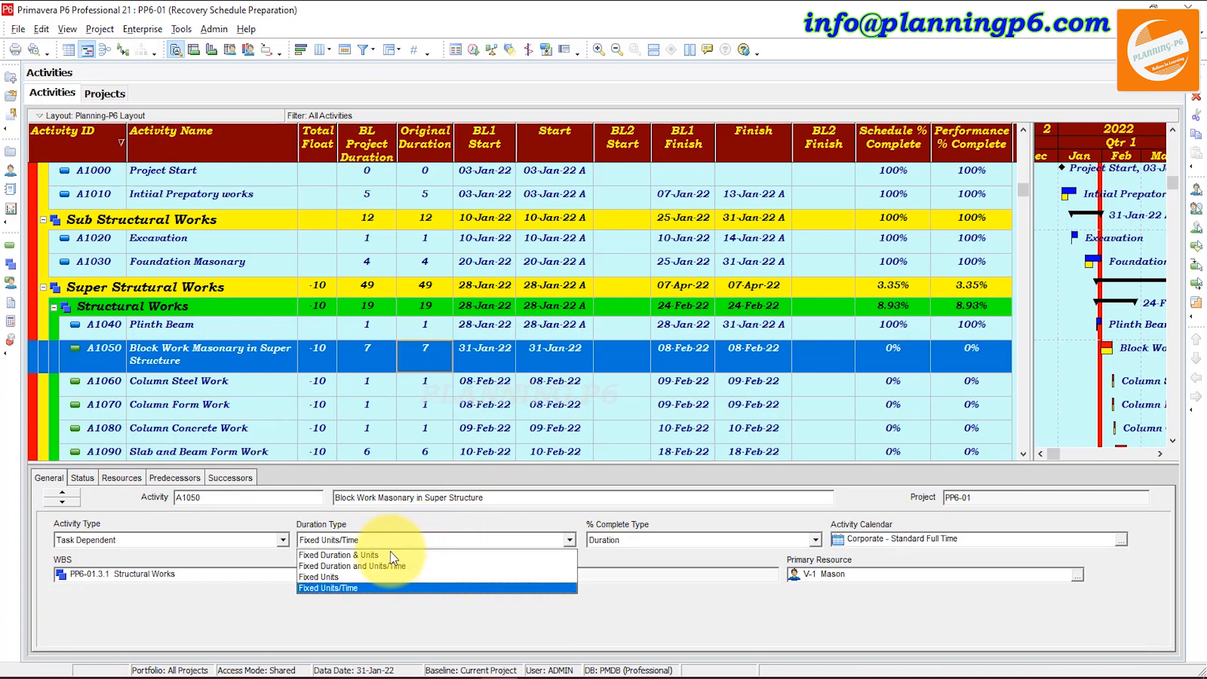
left_click(383, 558)
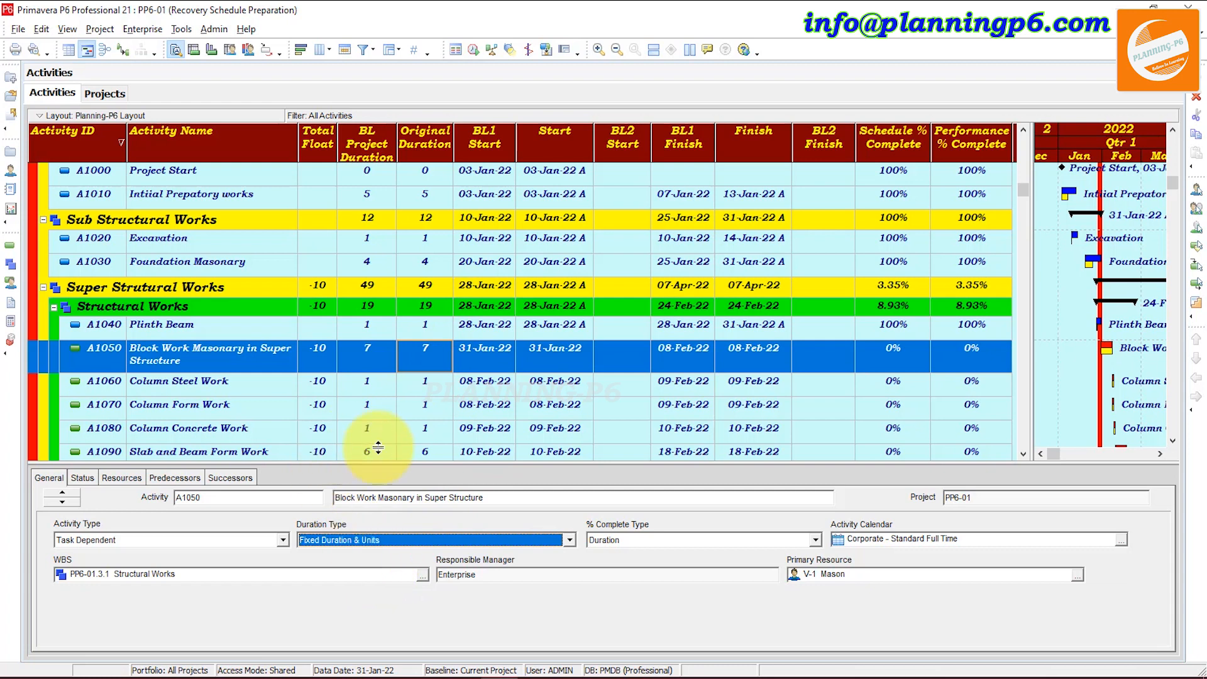
- With its resource assignments displayed, set activity A1050's original duration to 5 and reschedule the project
left_click(119, 477)
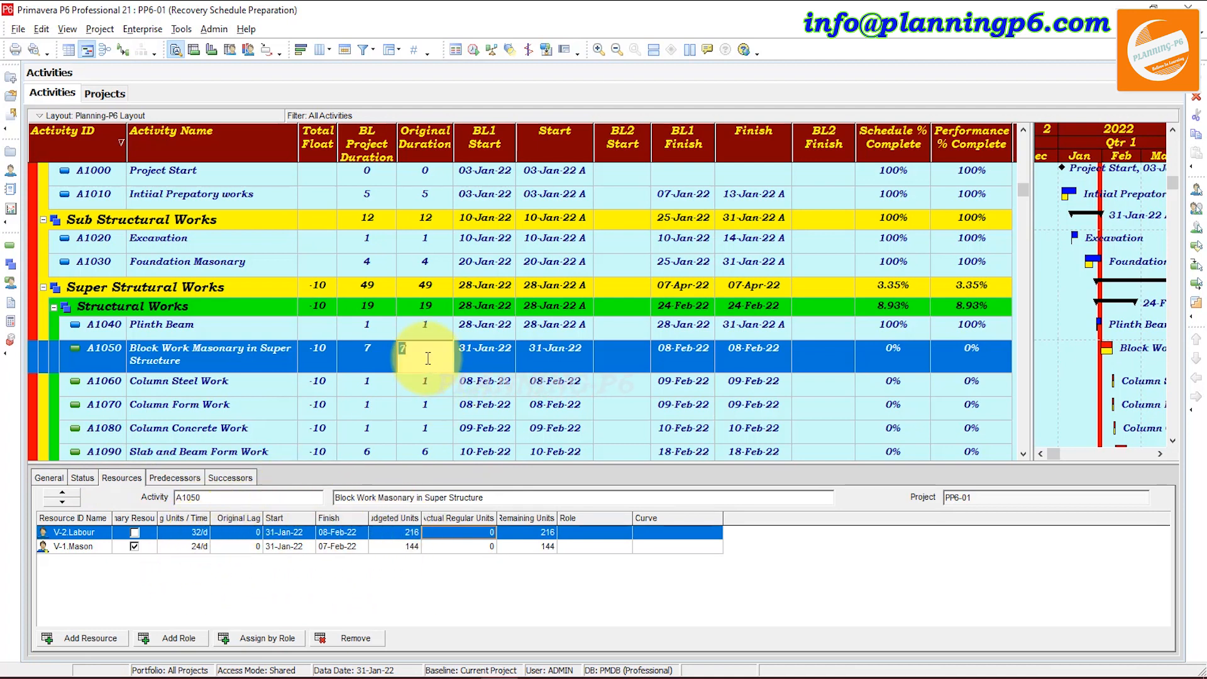
type("6")
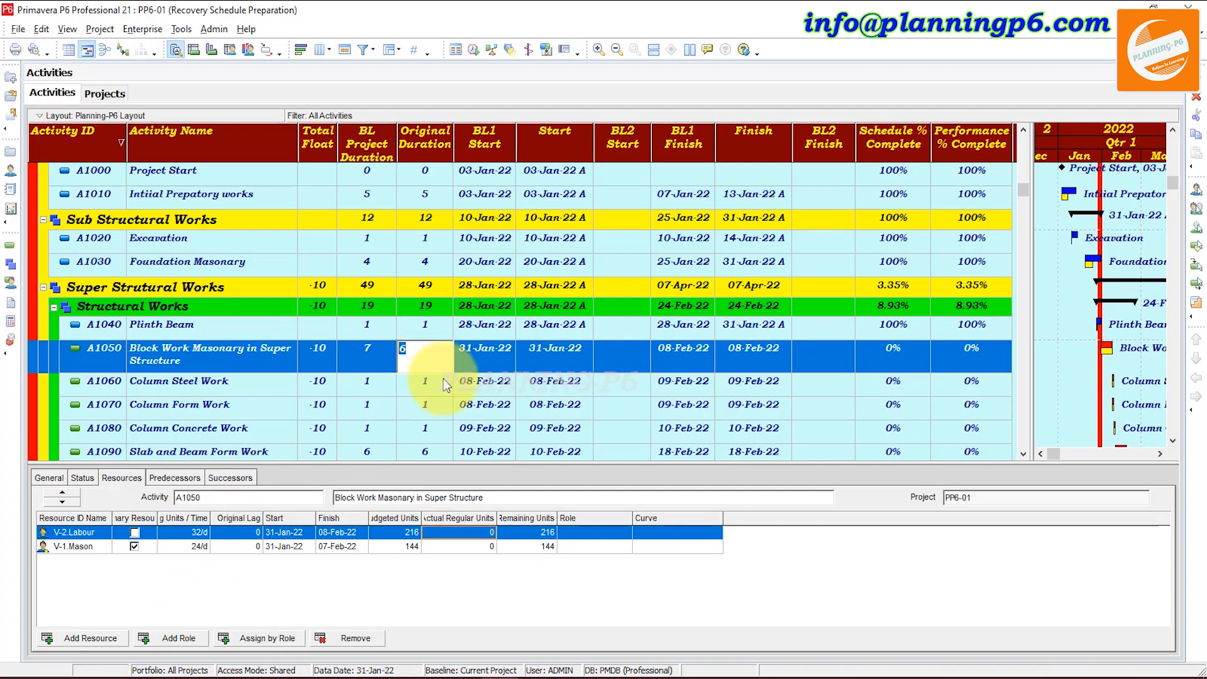
type("5")
key("Return")
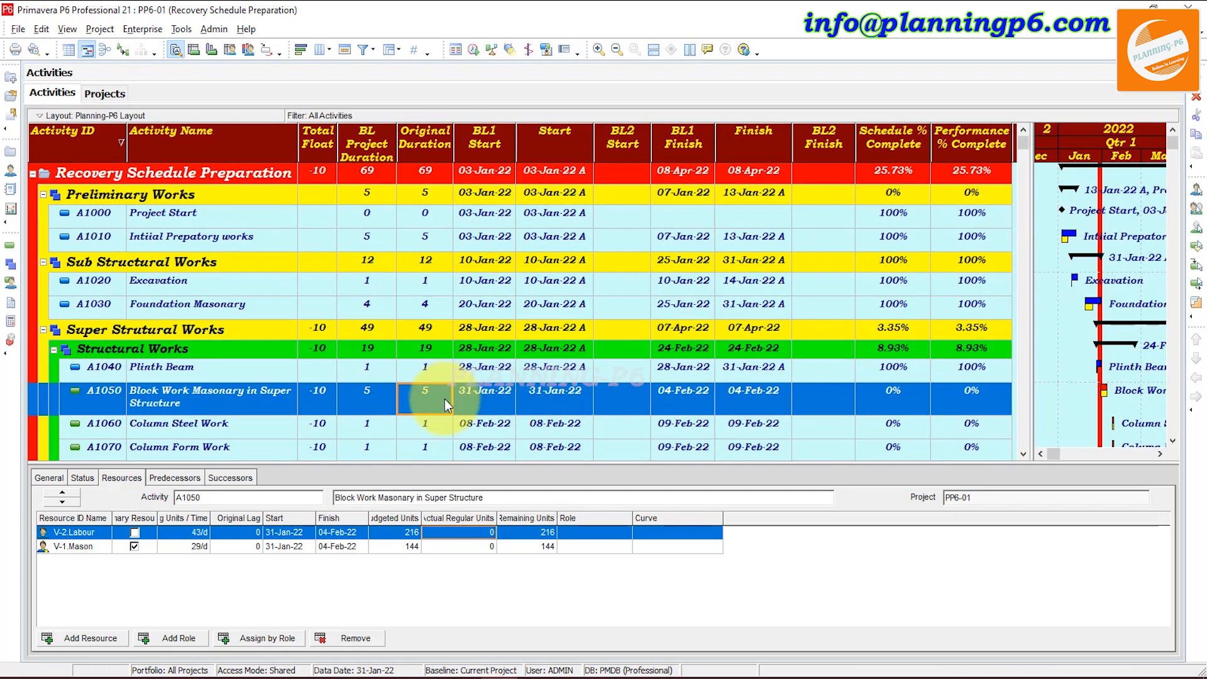
left_click(472, 50)
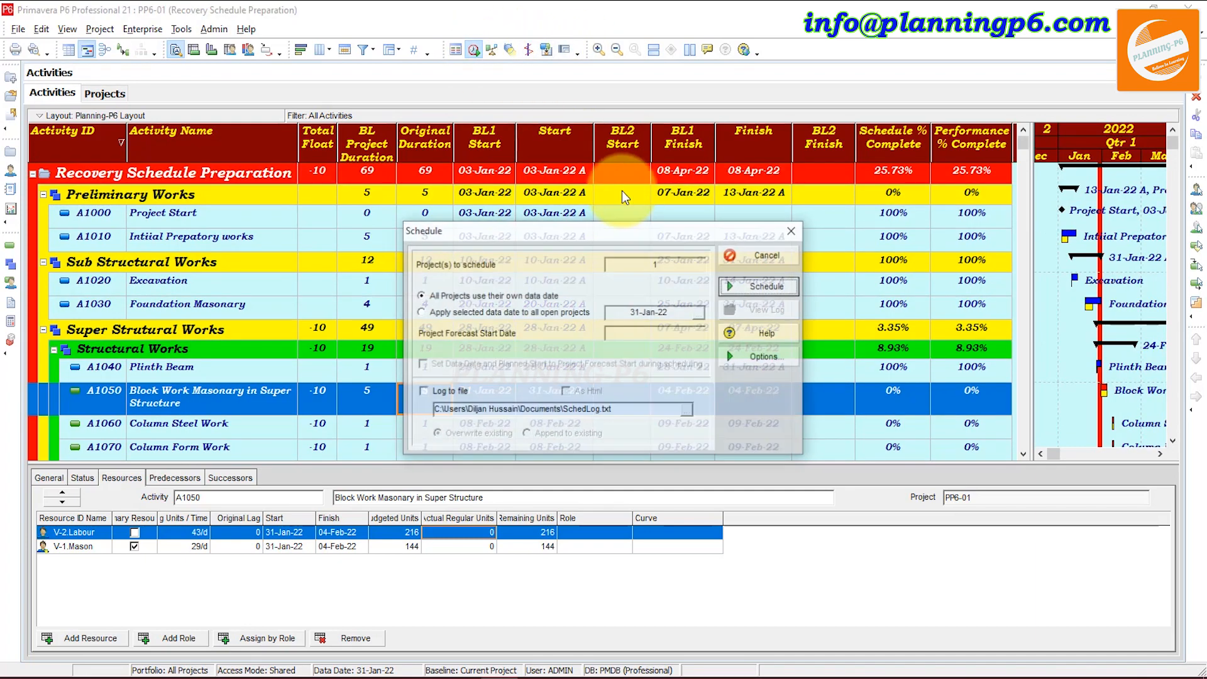
left_click(760, 286)
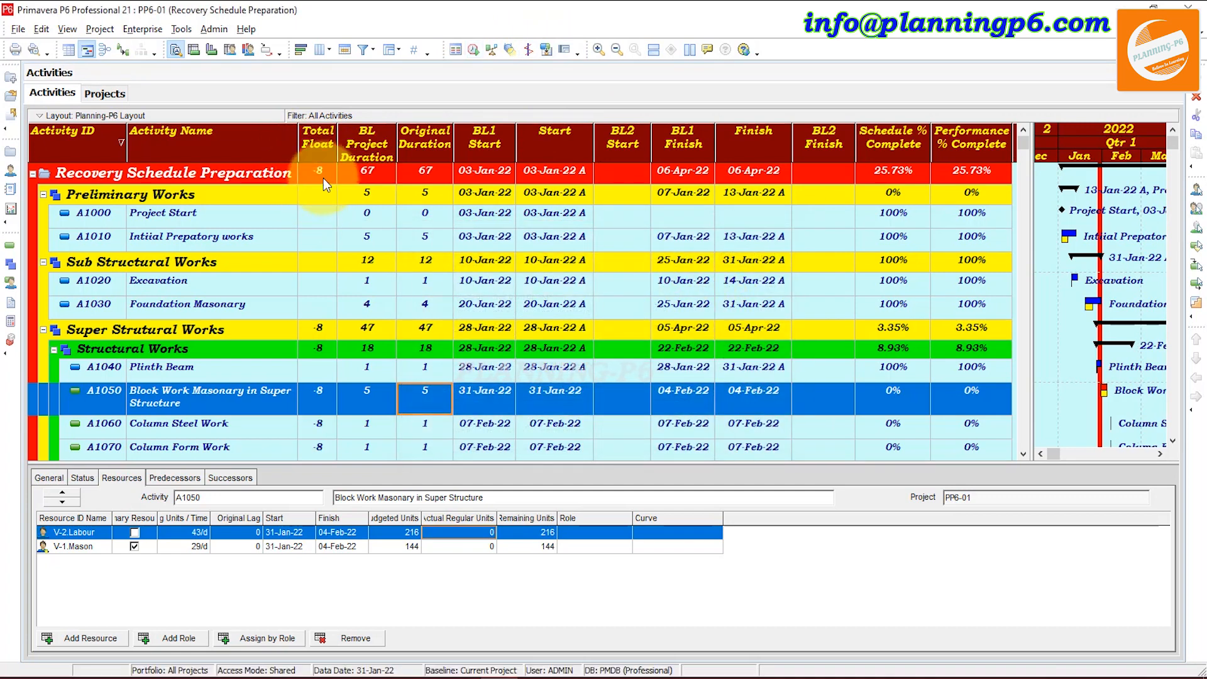
- Set activity A1090, Slab and Beam Form Work, to duration type Fixed Duration & Units with an original duration of 4
scroll(446, 251, "down", 2)
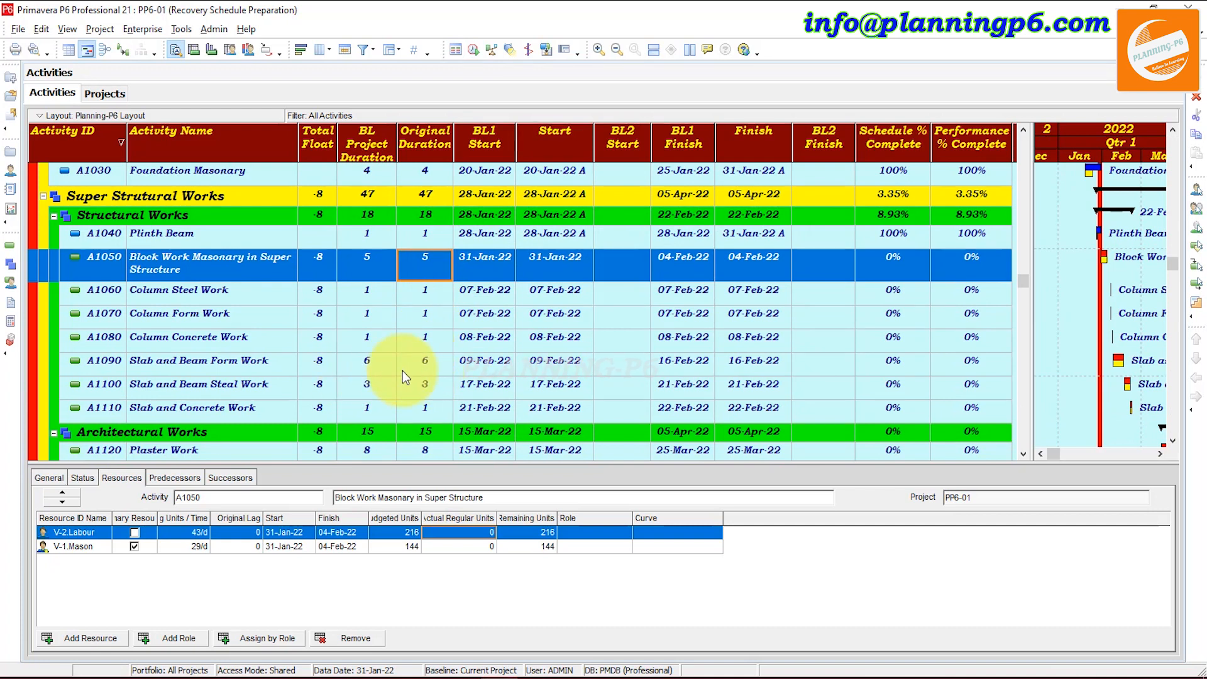
left_click(427, 369)
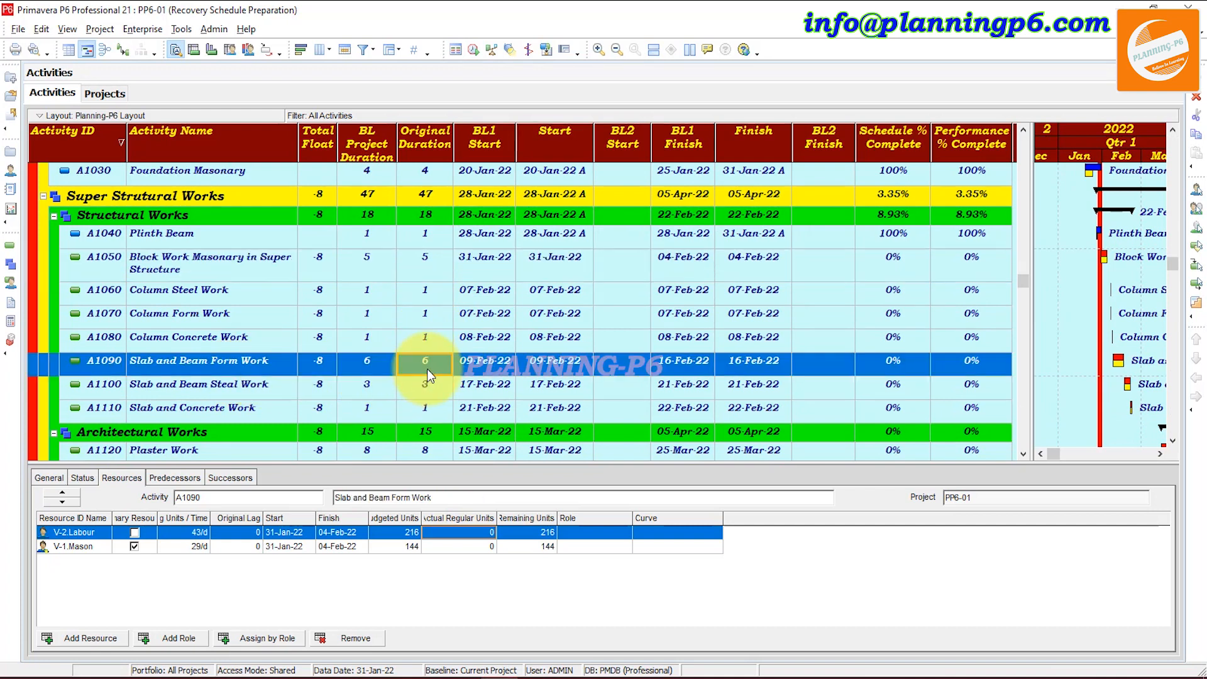
left_click(81, 479)
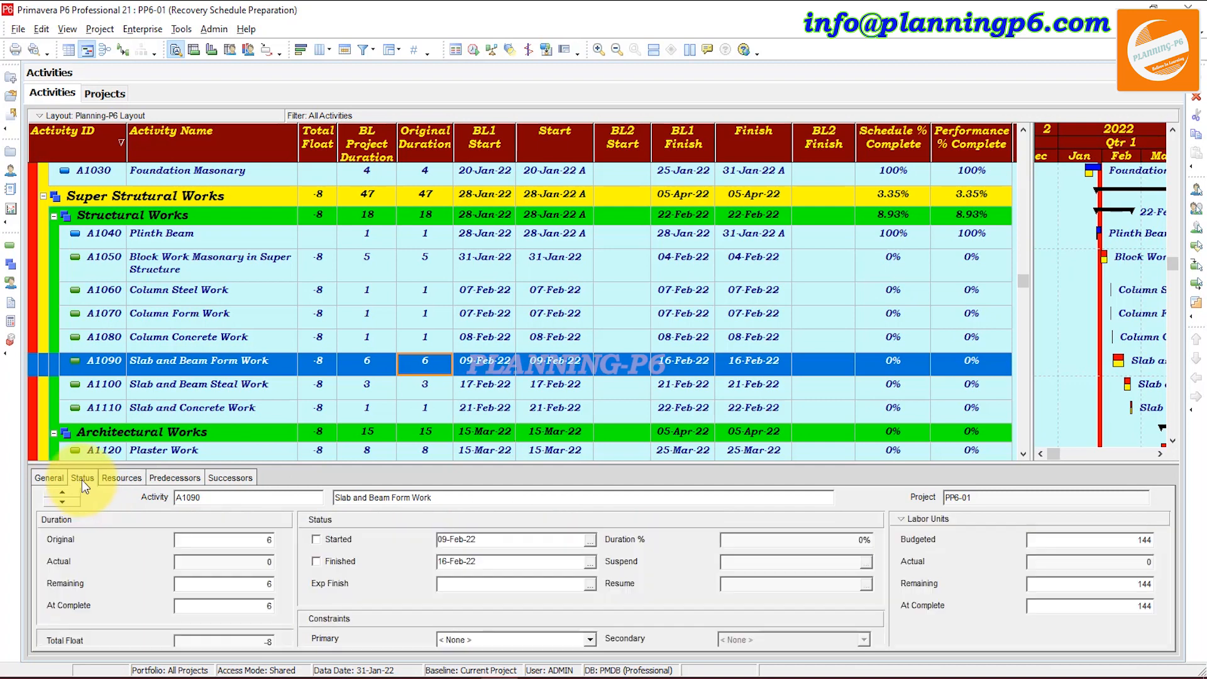
left_click(63, 477)
left_click(355, 542)
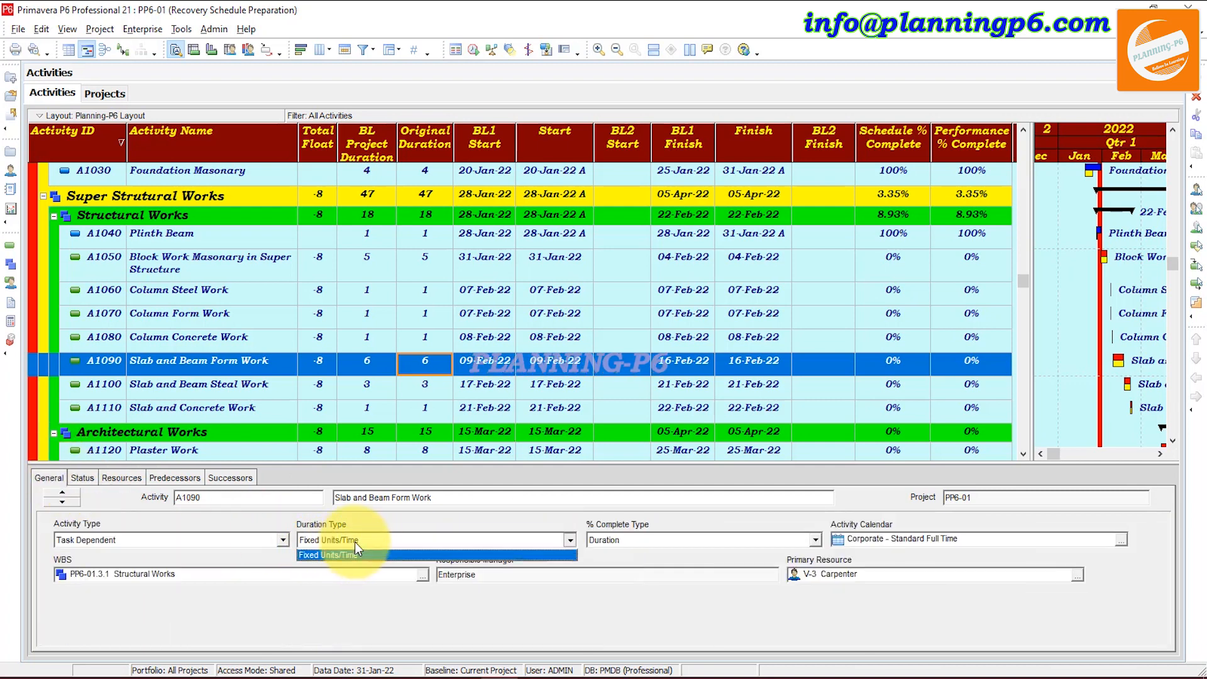
left_click(396, 555)
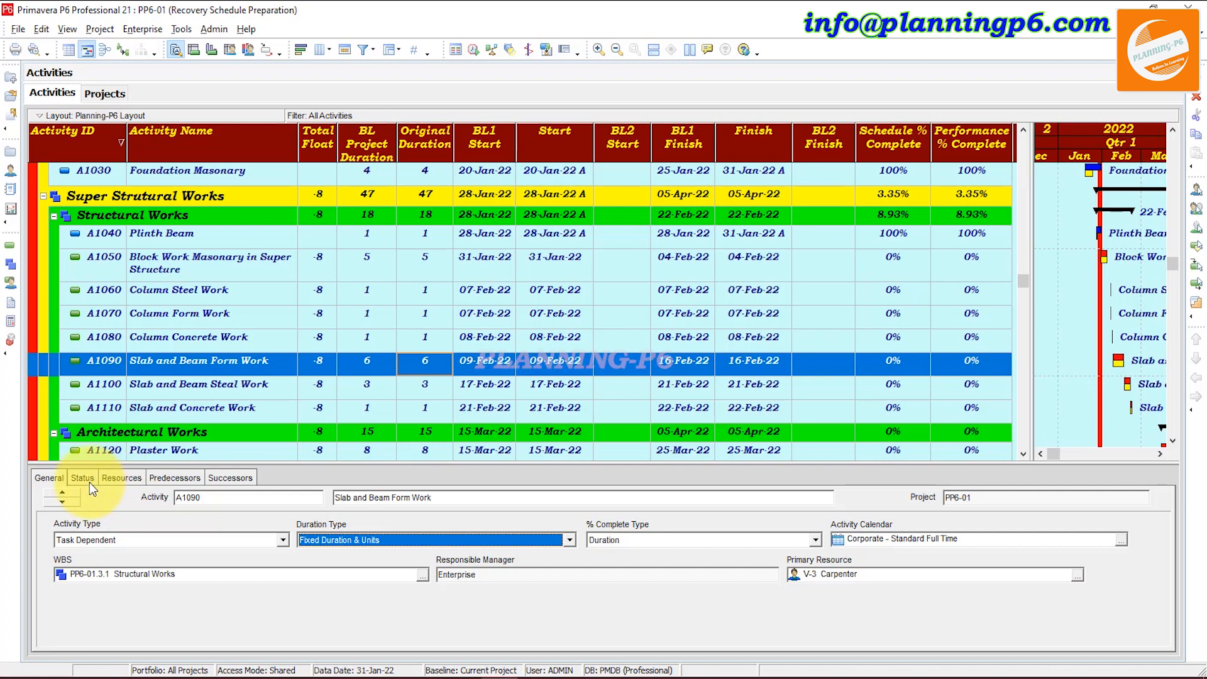
left_click(424, 367)
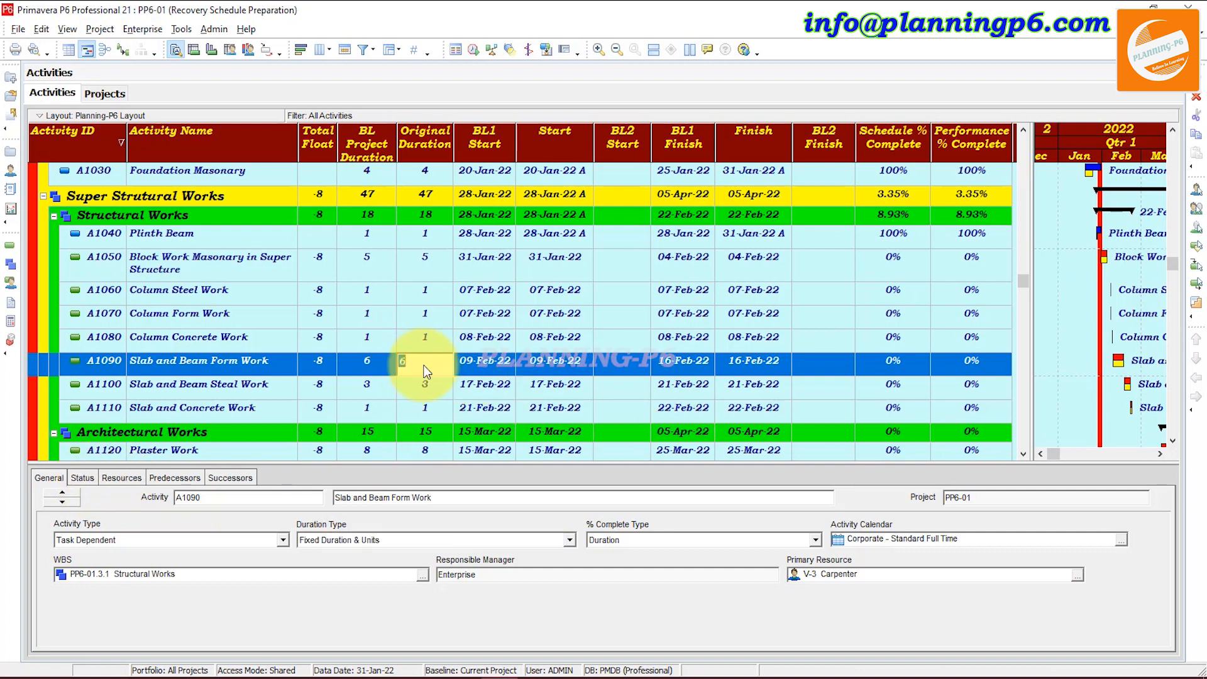
type("4")
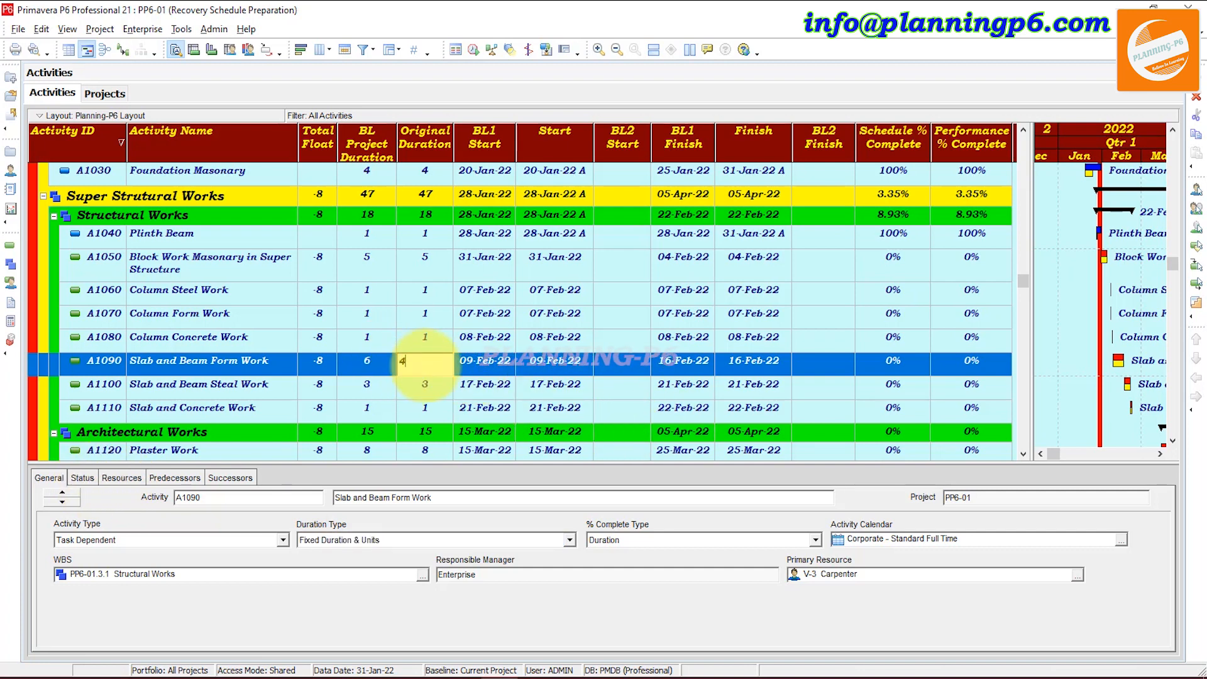
- Set activity A1100, Slab and Beam Steal Work, to duration type Fixed Duration & Units with an original duration of 2
left_click(434, 392)
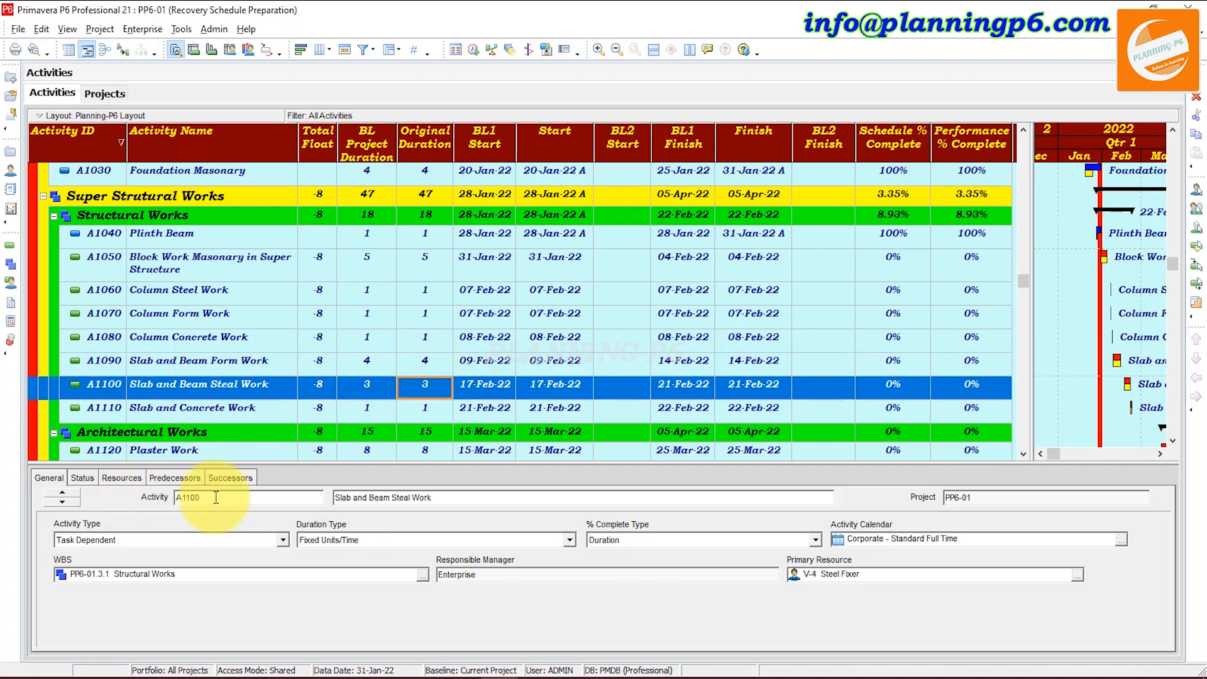
left_click(338, 548)
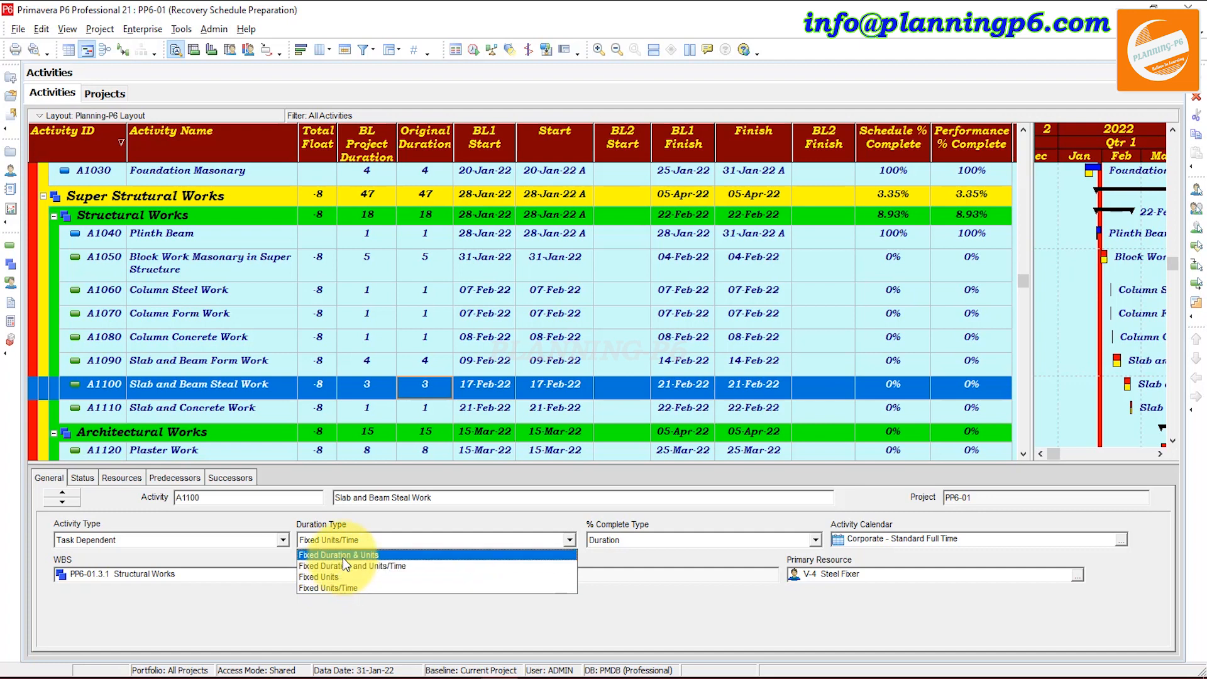
left_click(341, 557)
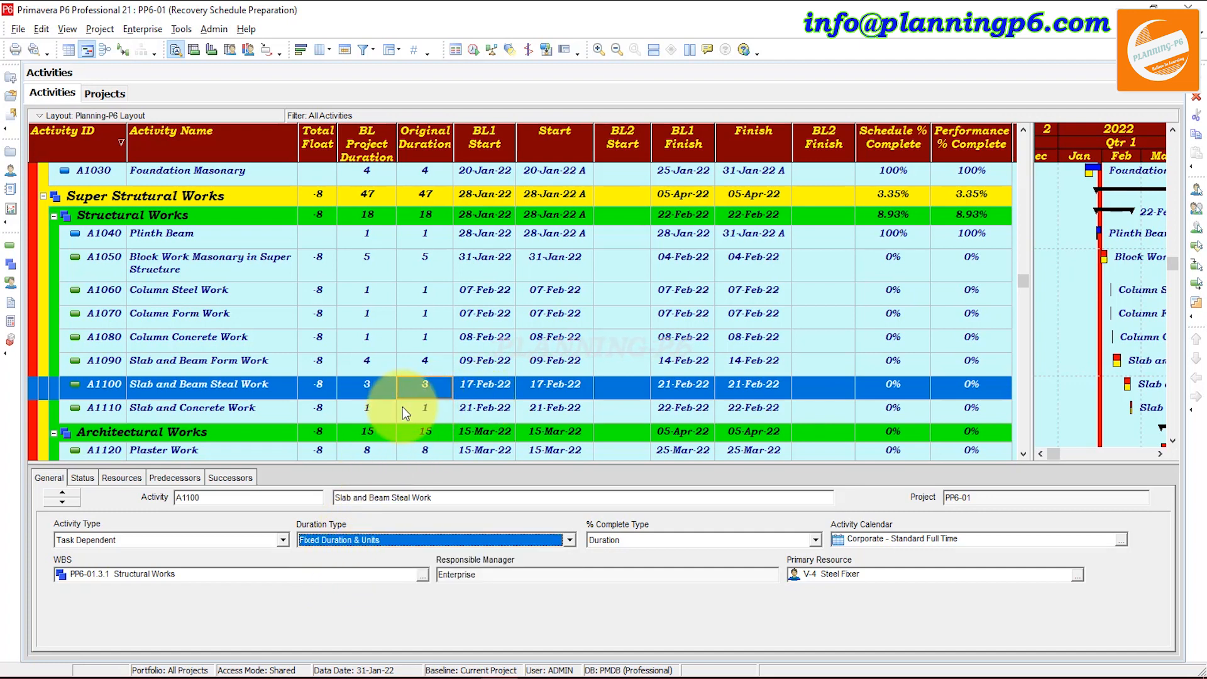
left_click(431, 384)
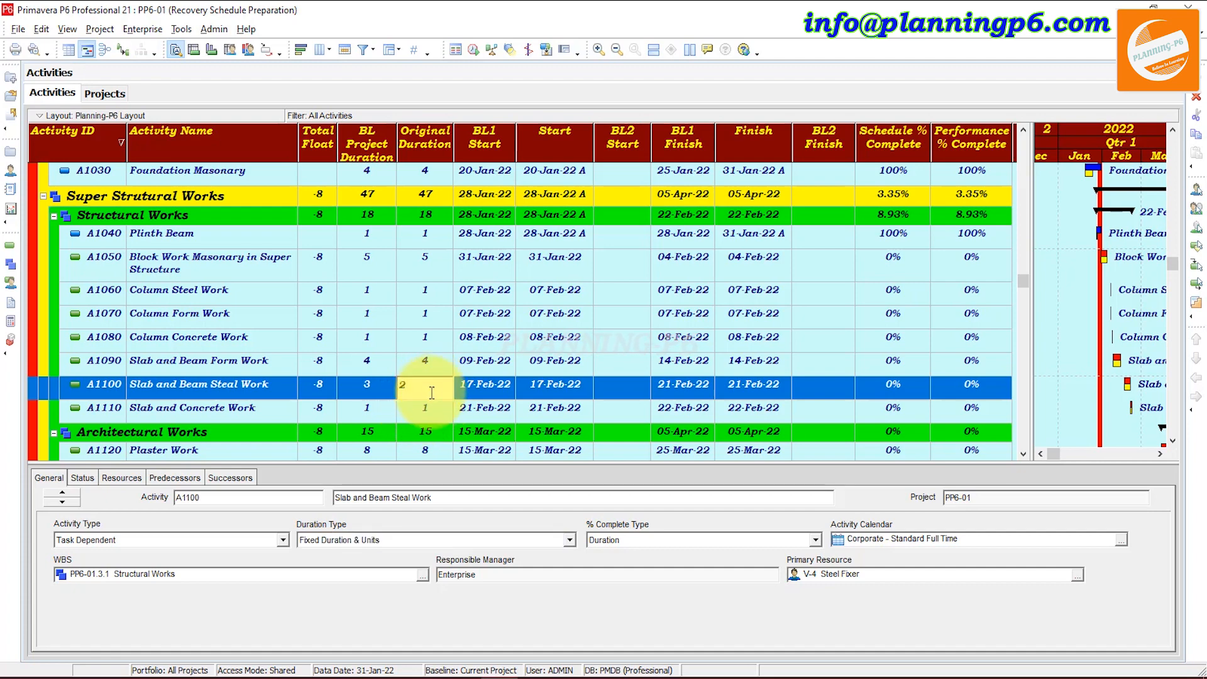
type("2")
key("Return")
- Set activity A1120, Plaster Work, to Fixed Duration & Units and, with its resource assignments displayed, change its original duration to 6
scroll(431, 409, "down", 1)
scroll(431, 408, "down", 2)
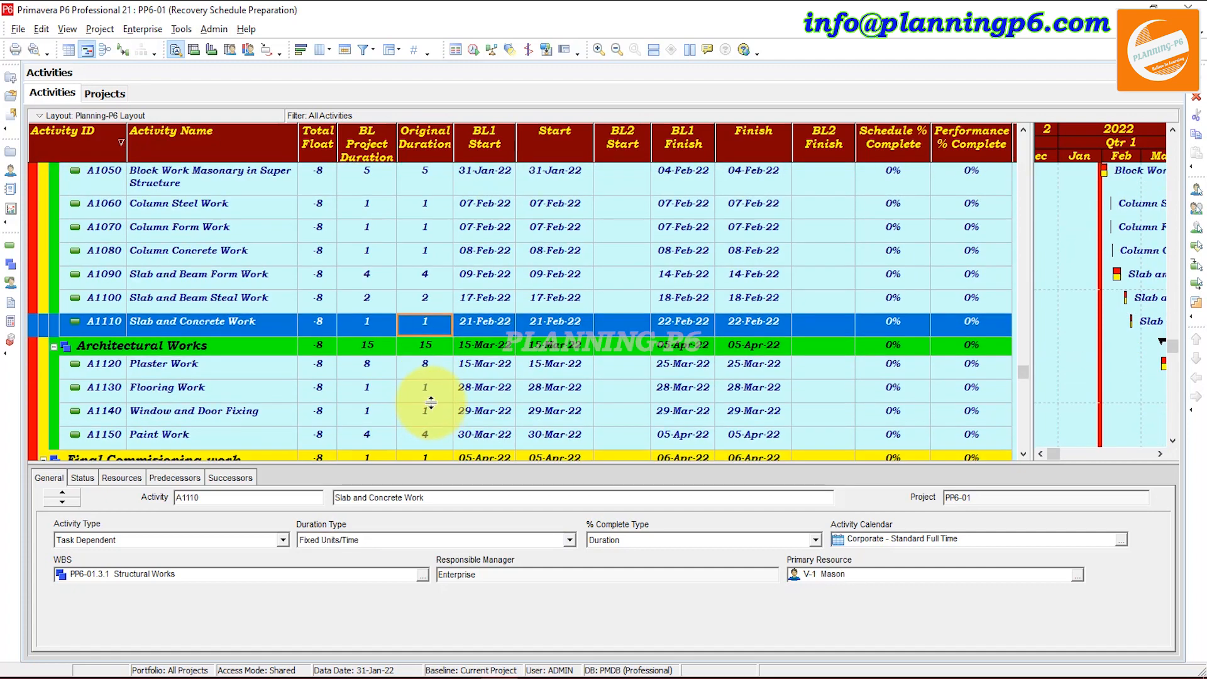
left_click(428, 290)
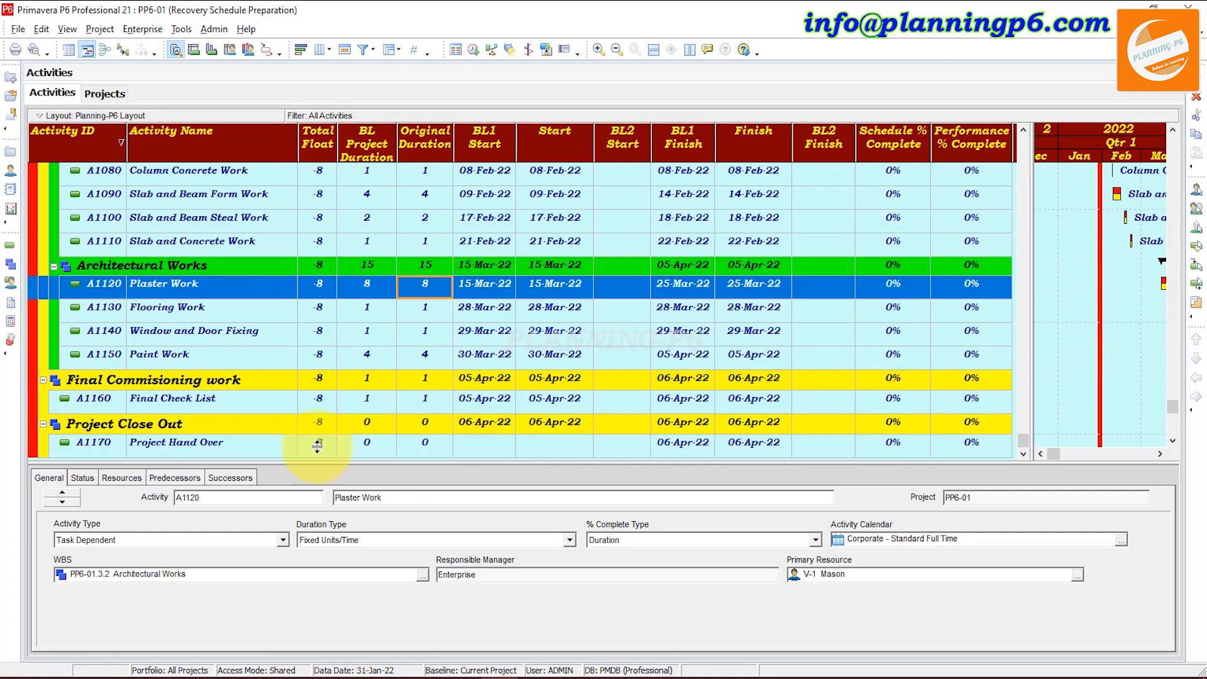
left_click(459, 574)
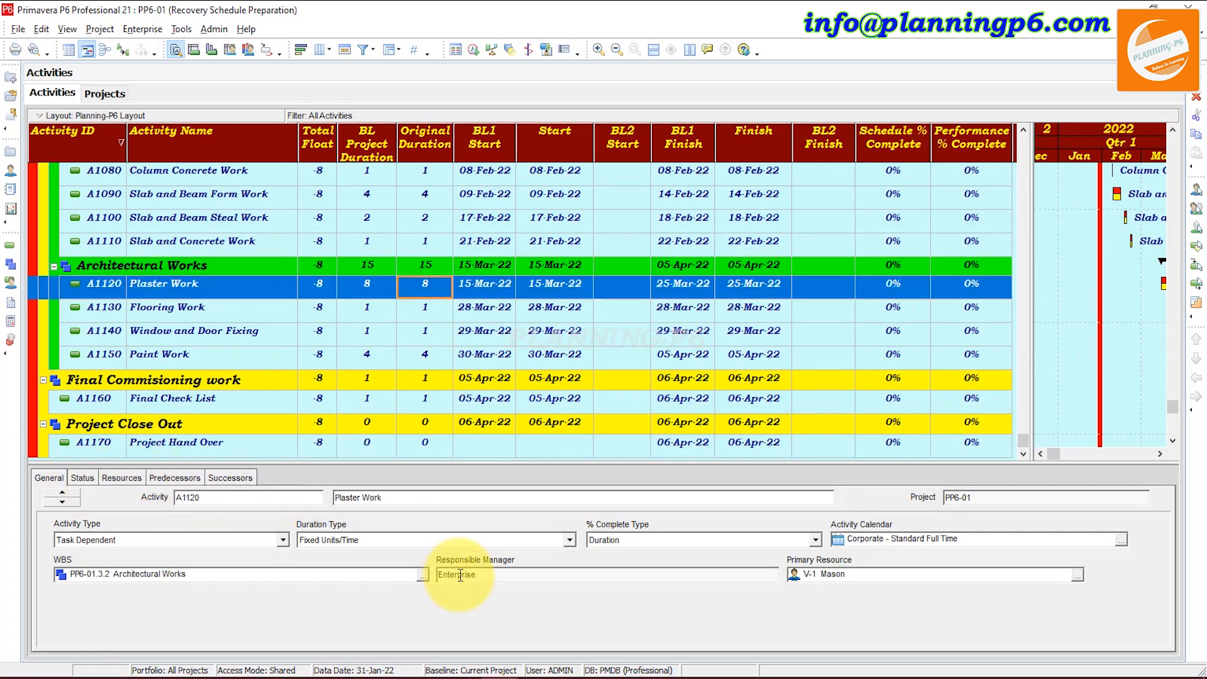
left_click(402, 540)
left_click(368, 550)
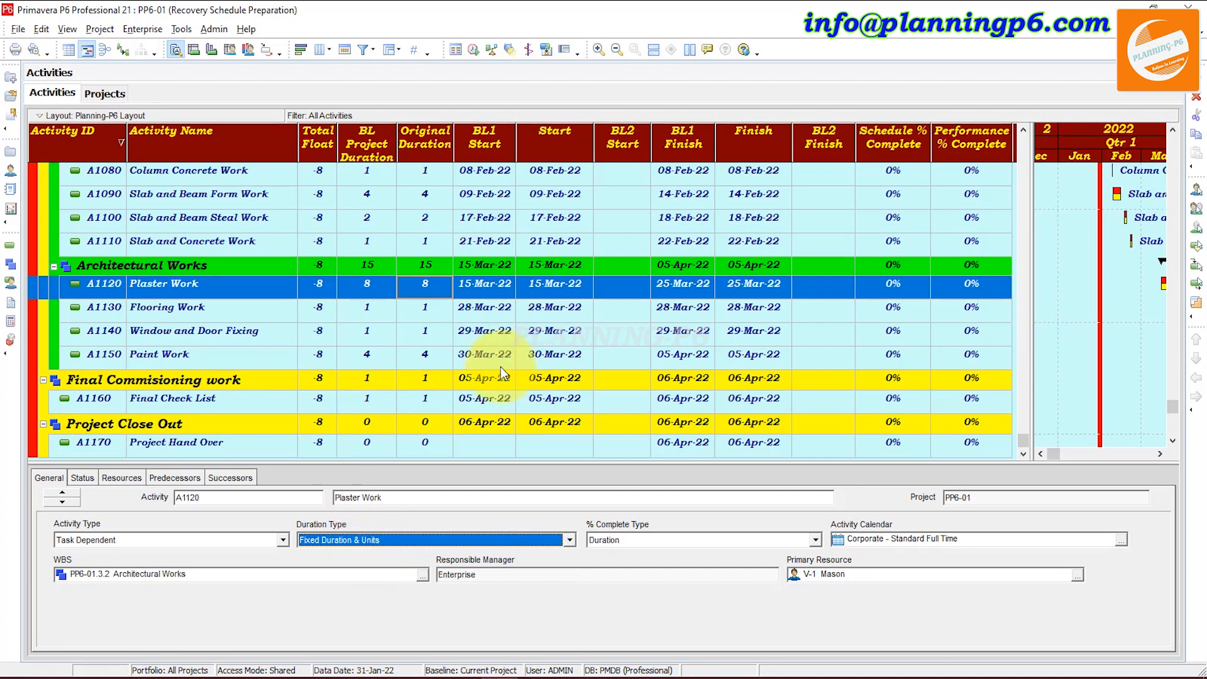
left_click(123, 478)
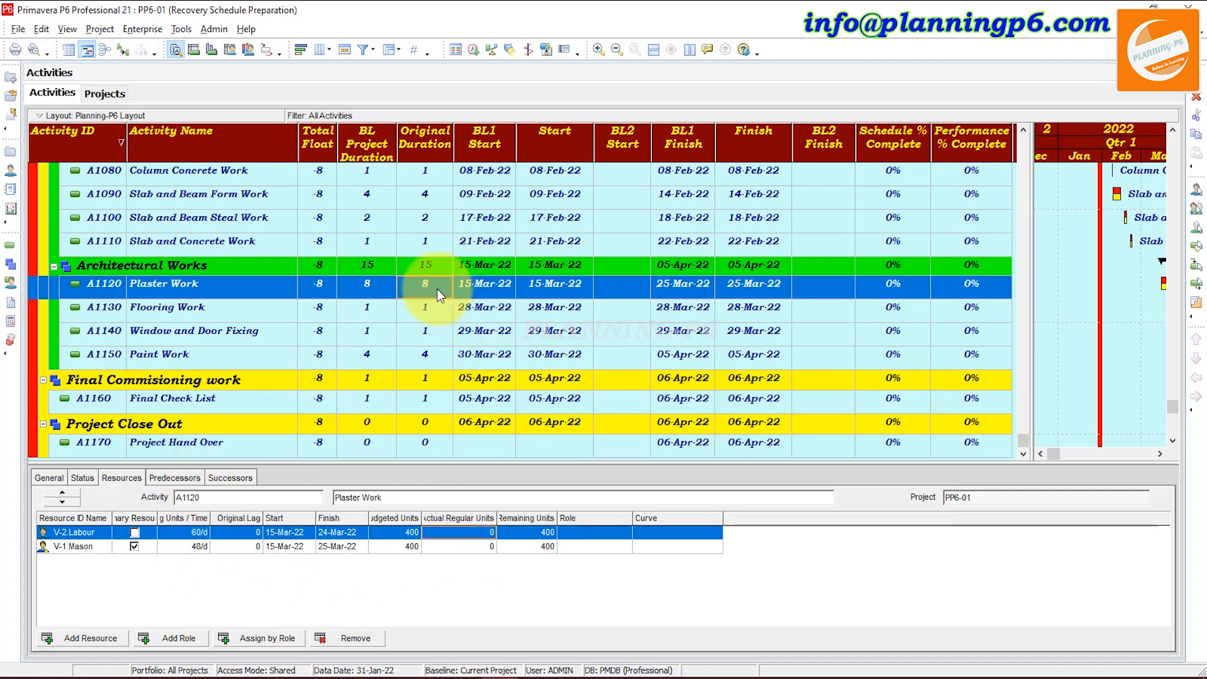
type("6")
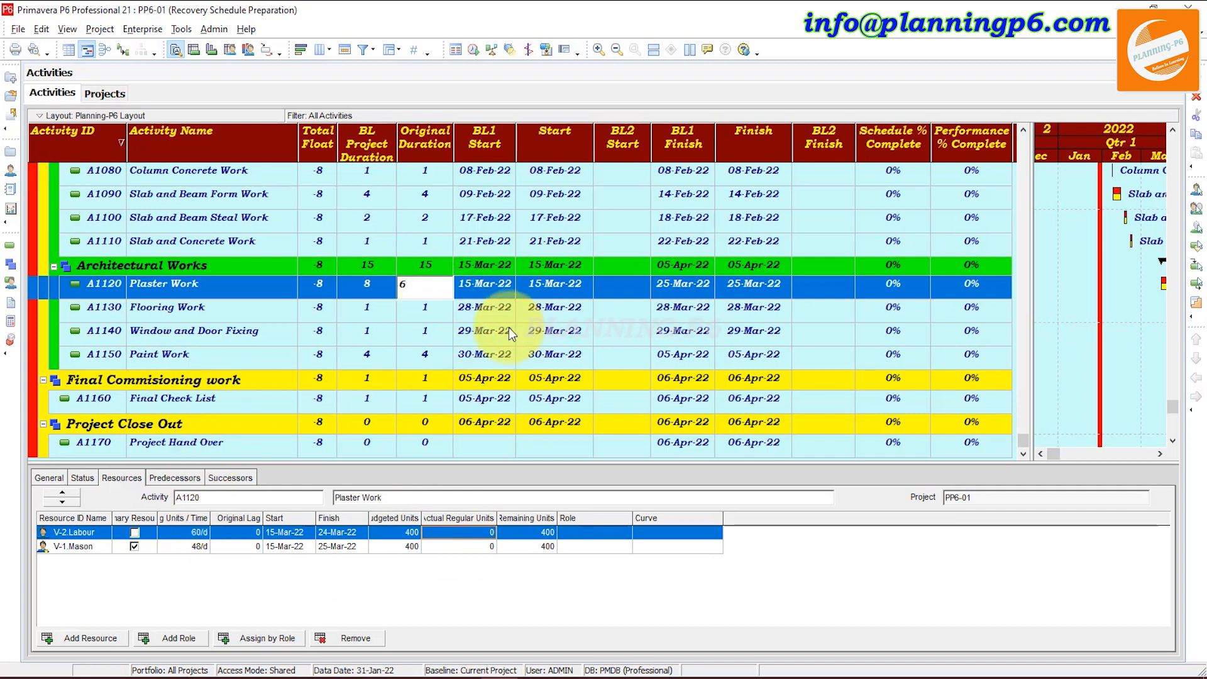
left_click(496, 311)
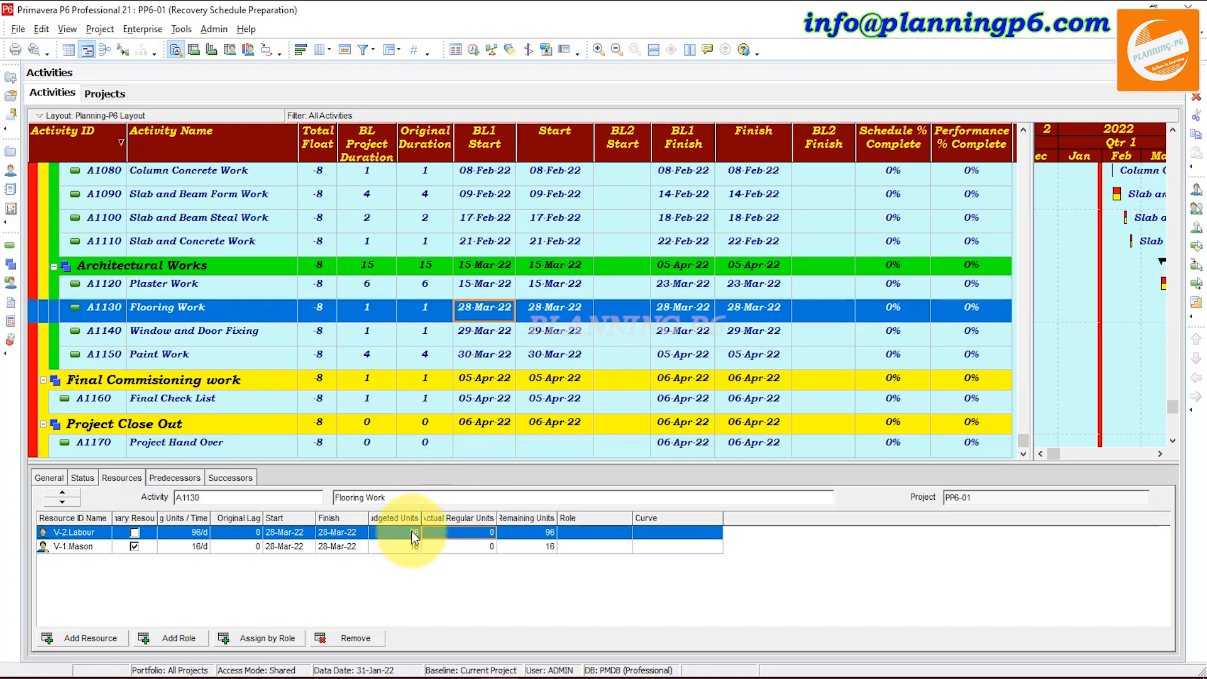
- Widen the Budgeted Units column in Plaster Work's resource assignments and reschedule the project
left_click(493, 288)
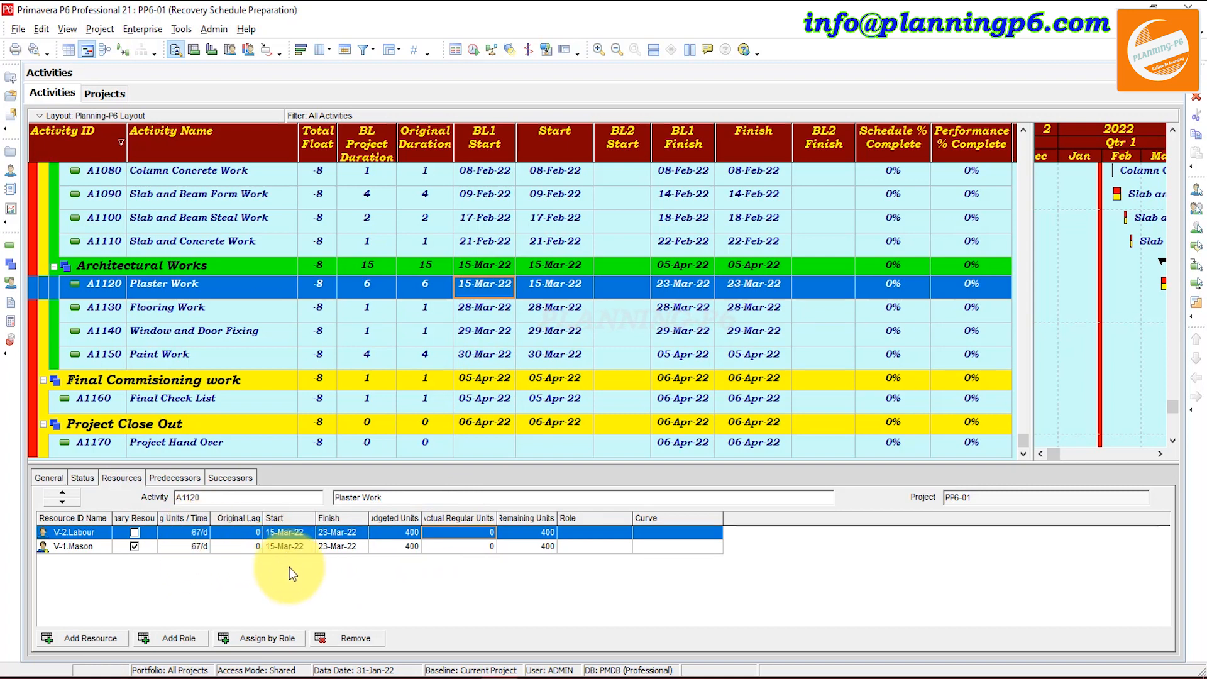
left_click_drag(420, 517, 521, 519)
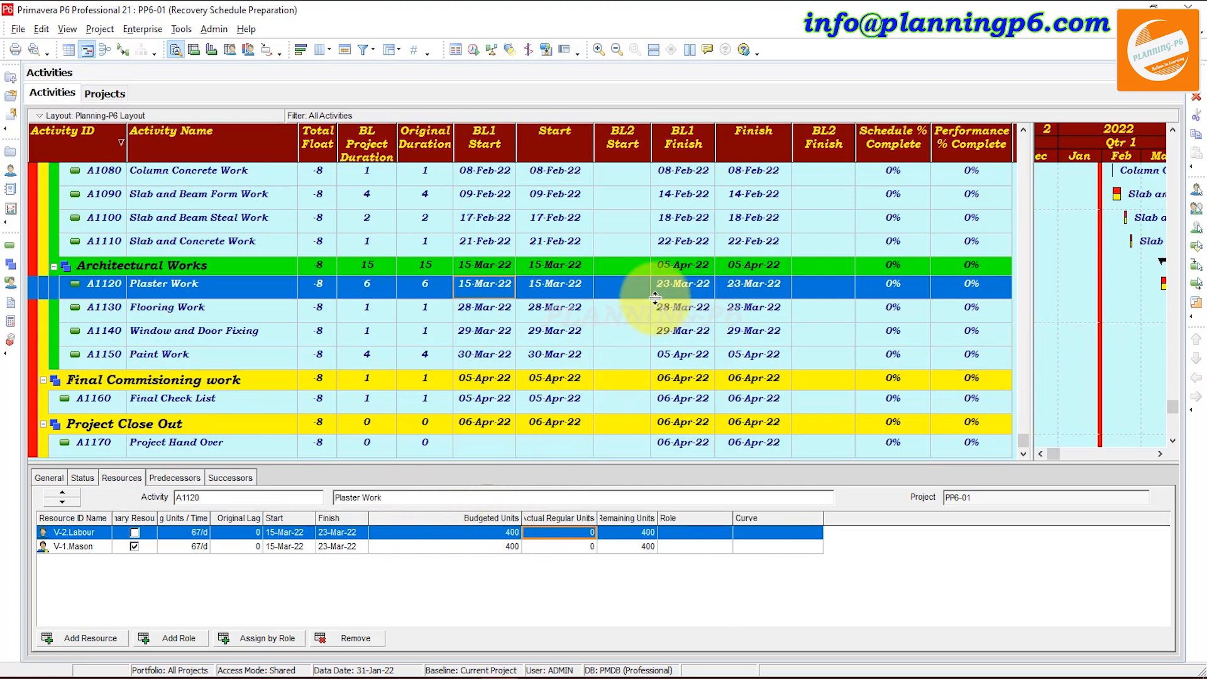
scroll(633, 315, "up", 3)
scroll(632, 334, "up", 3)
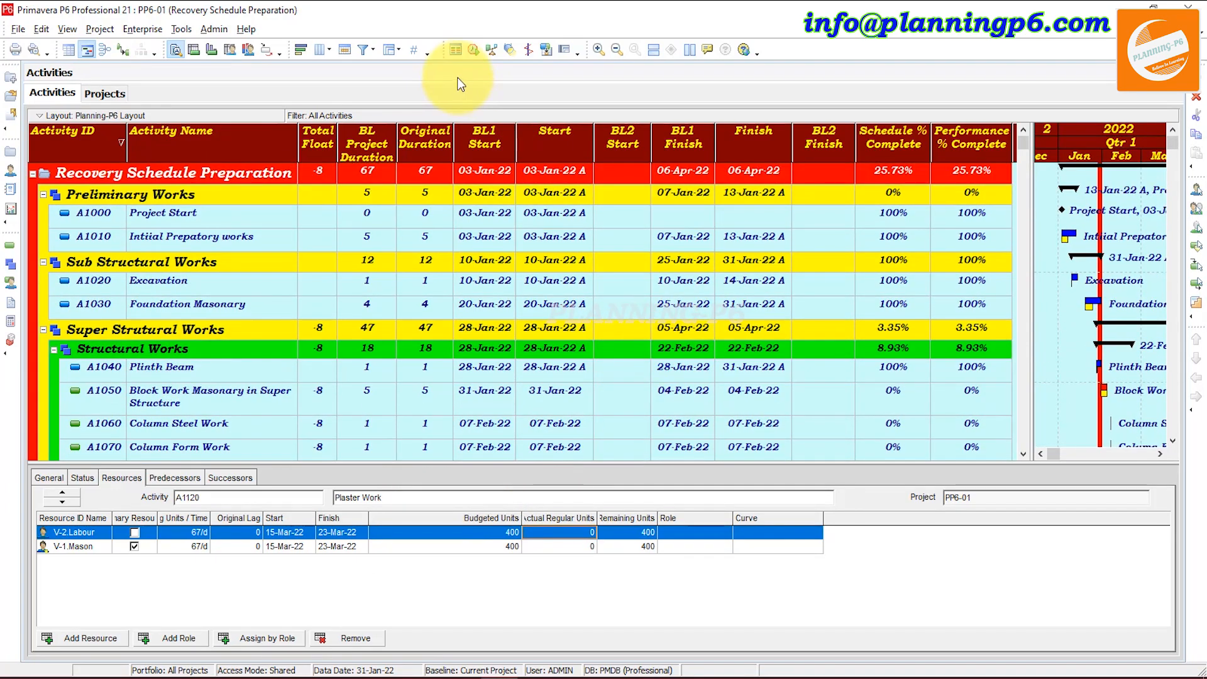
left_click(473, 50)
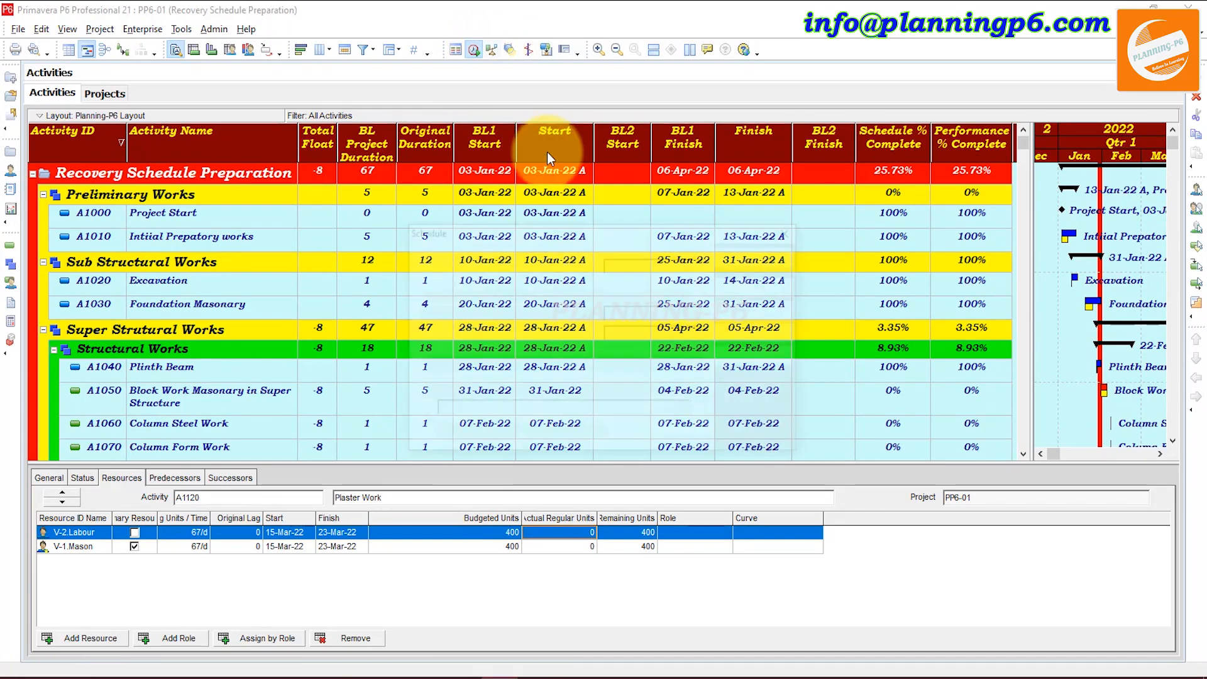
left_click(767, 285)
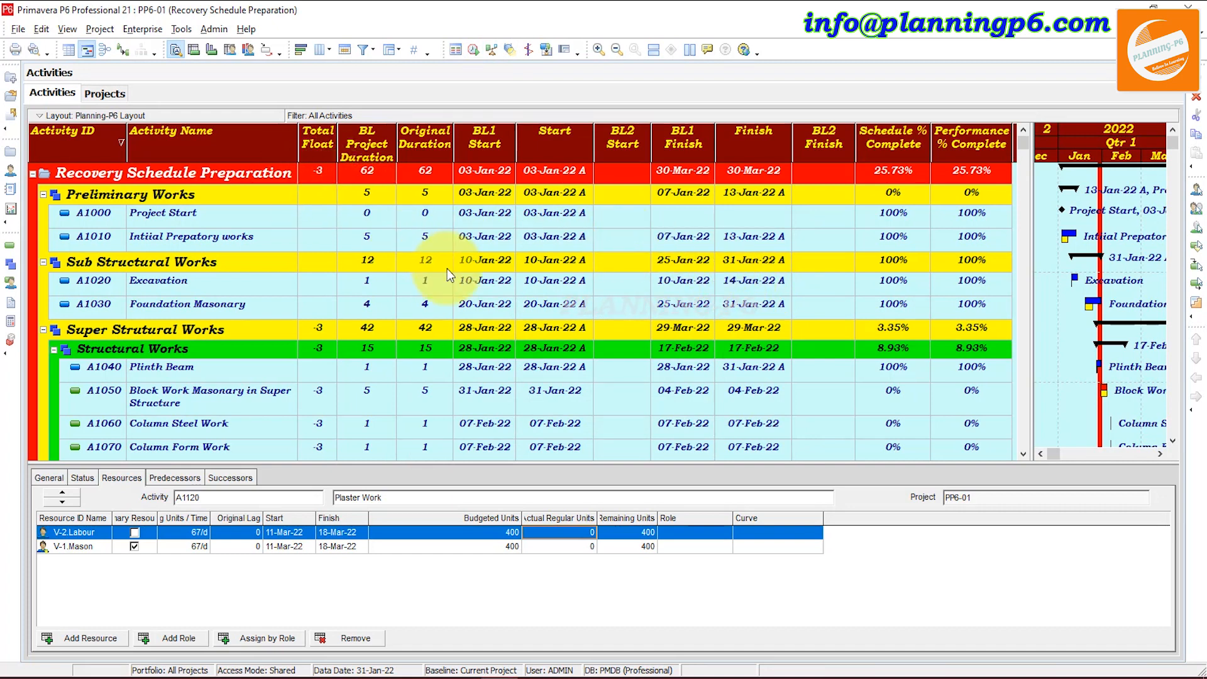
- Set activity A1150, Paint Work, to duration type Fixed Duration & Units with an original duration of 3
scroll(445, 269, "down", 2)
scroll(443, 277, "down", 3)
scroll(444, 278, "up", 2)
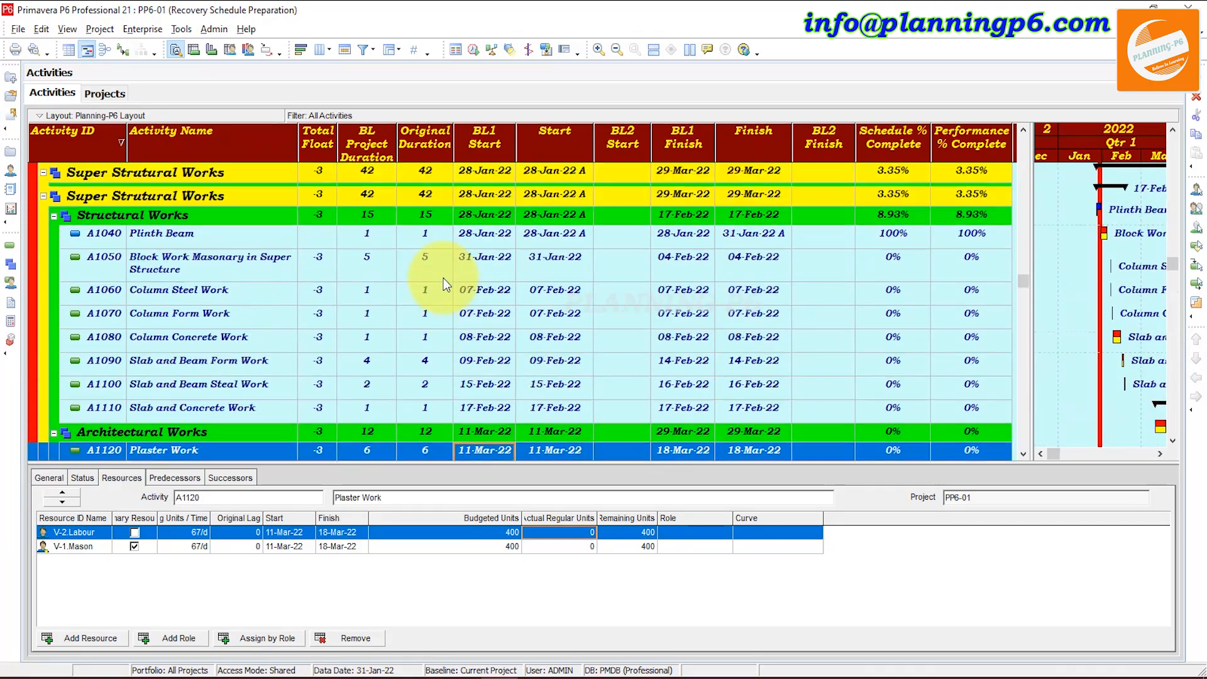
scroll(385, 272, "down", 3)
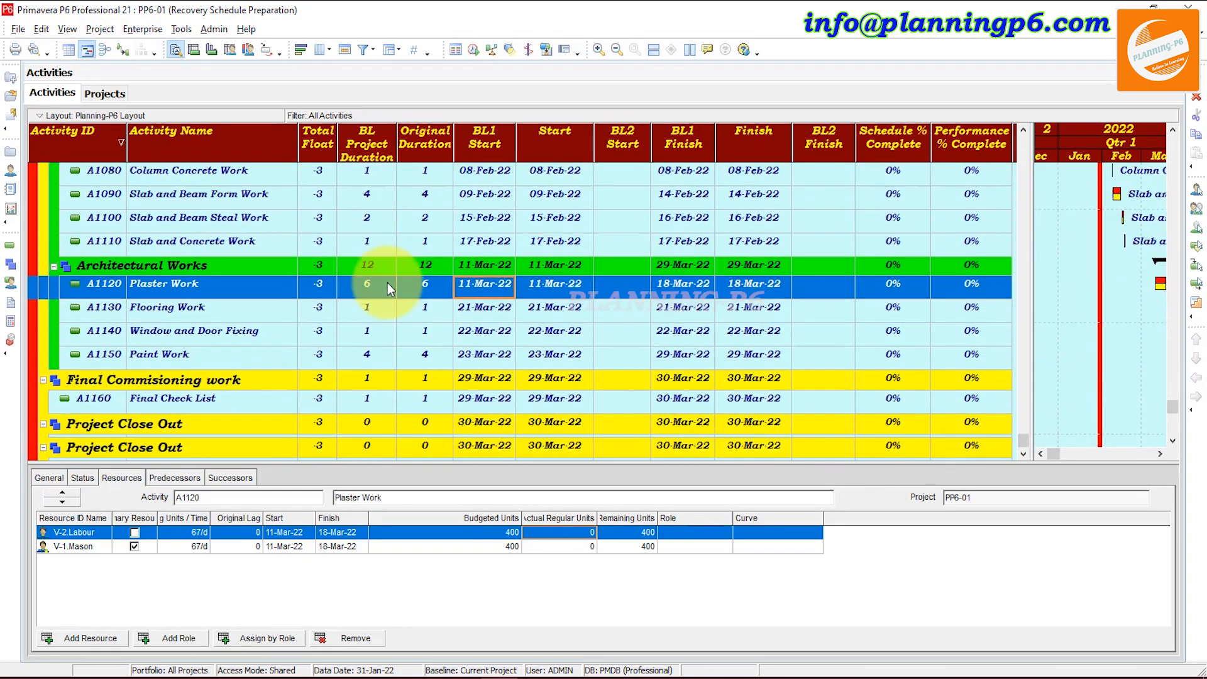
left_click(431, 357)
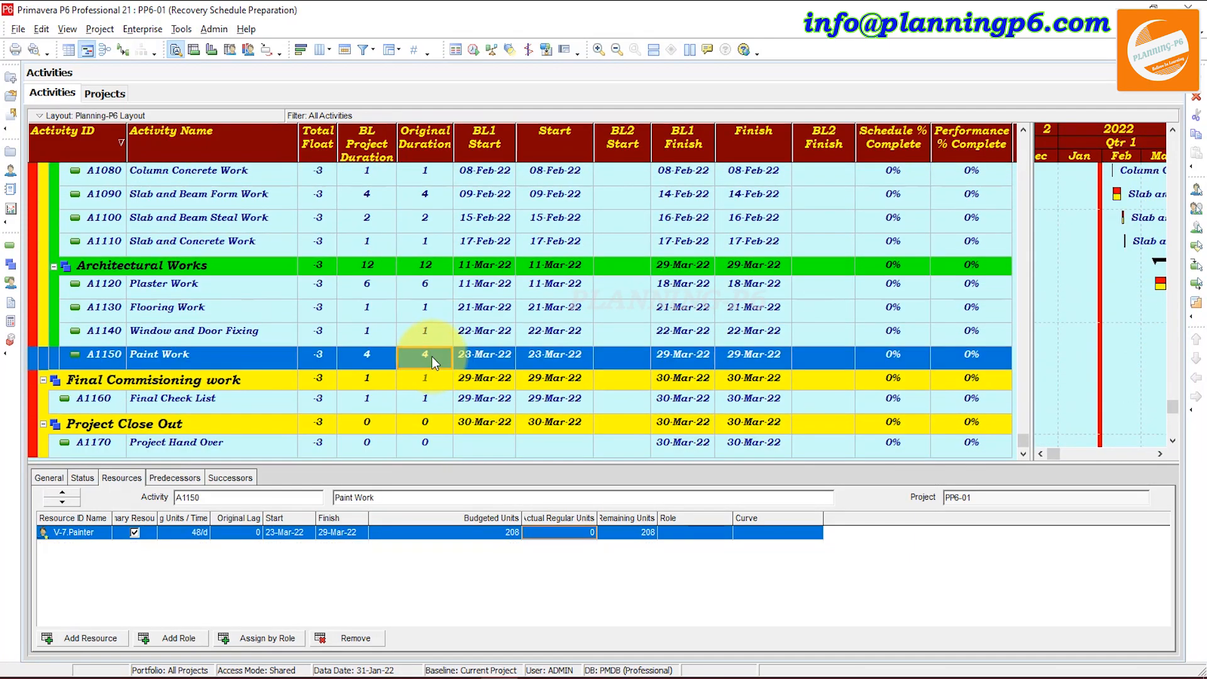
left_click(49, 478)
left_click(367, 539)
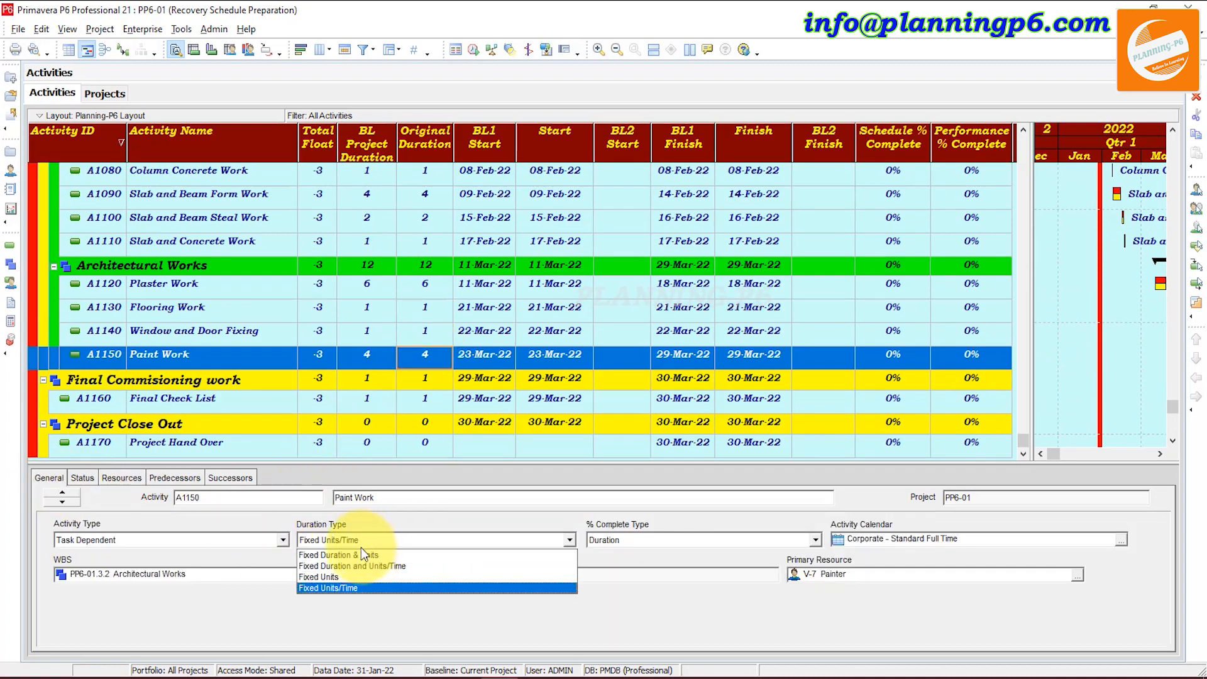
left_click(355, 586)
left_click(438, 361)
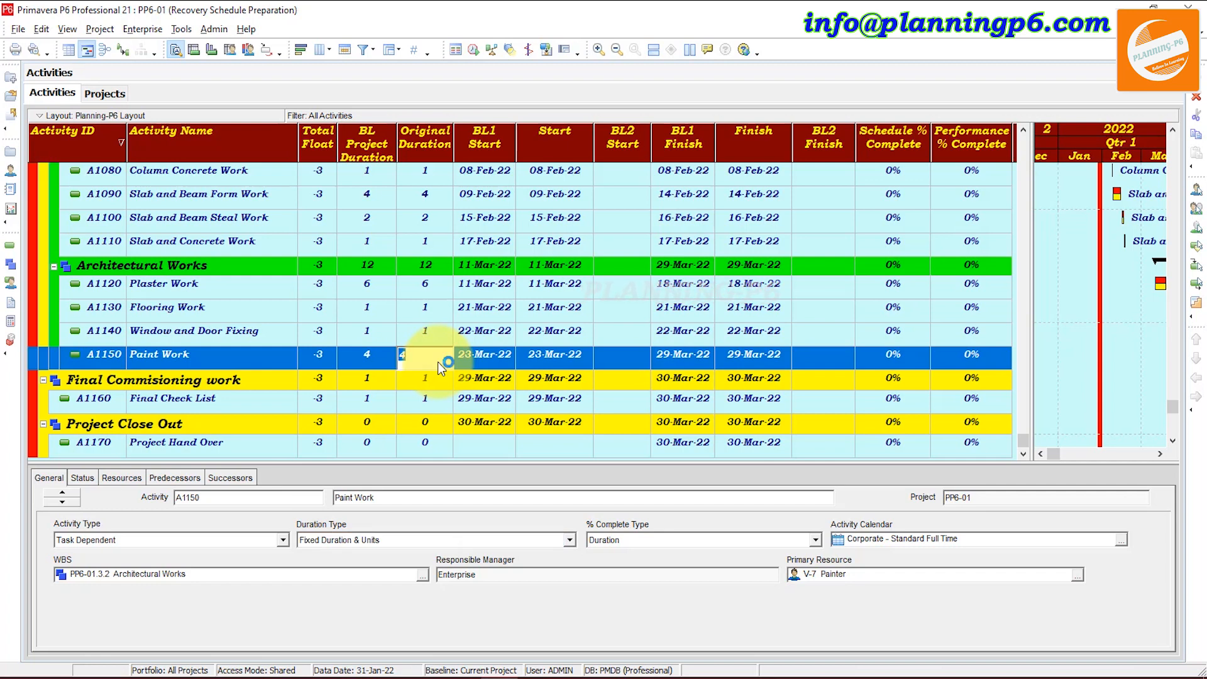
type("3")
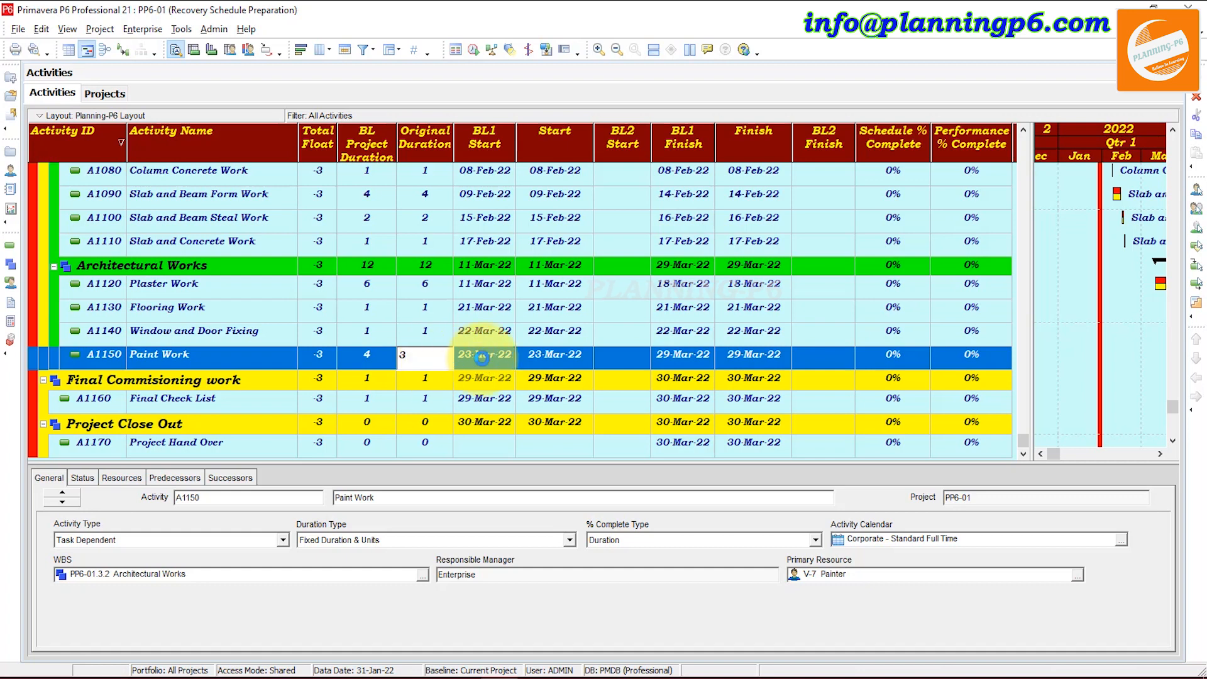
left_click(474, 363)
- Set the original duration of activity A1050, Block Work Masonary in Super Structure, to 4
scroll(407, 395, "up", 2)
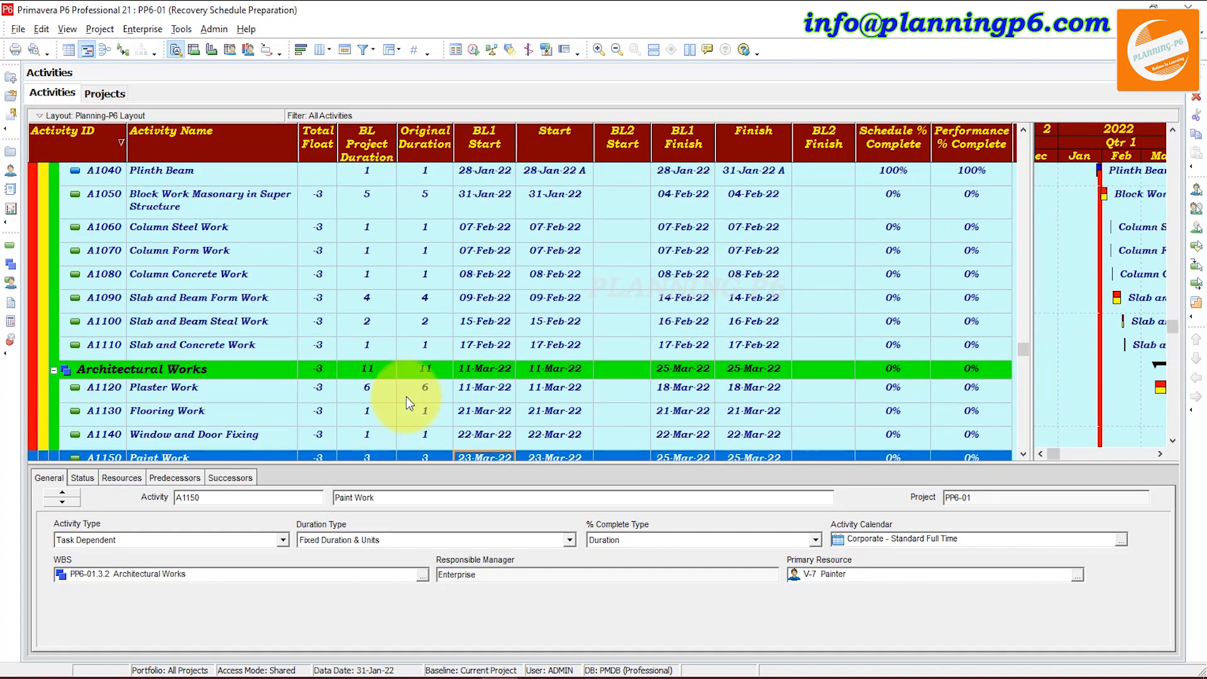
scroll(429, 346, "up", 3)
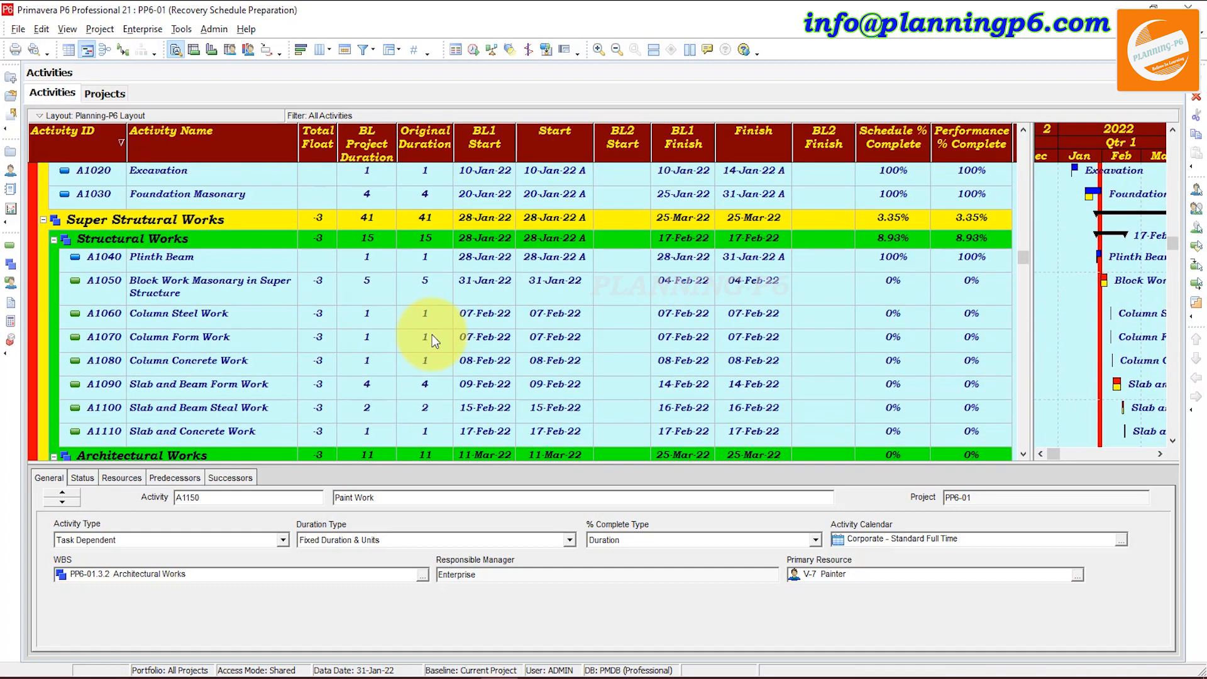
left_click(436, 330)
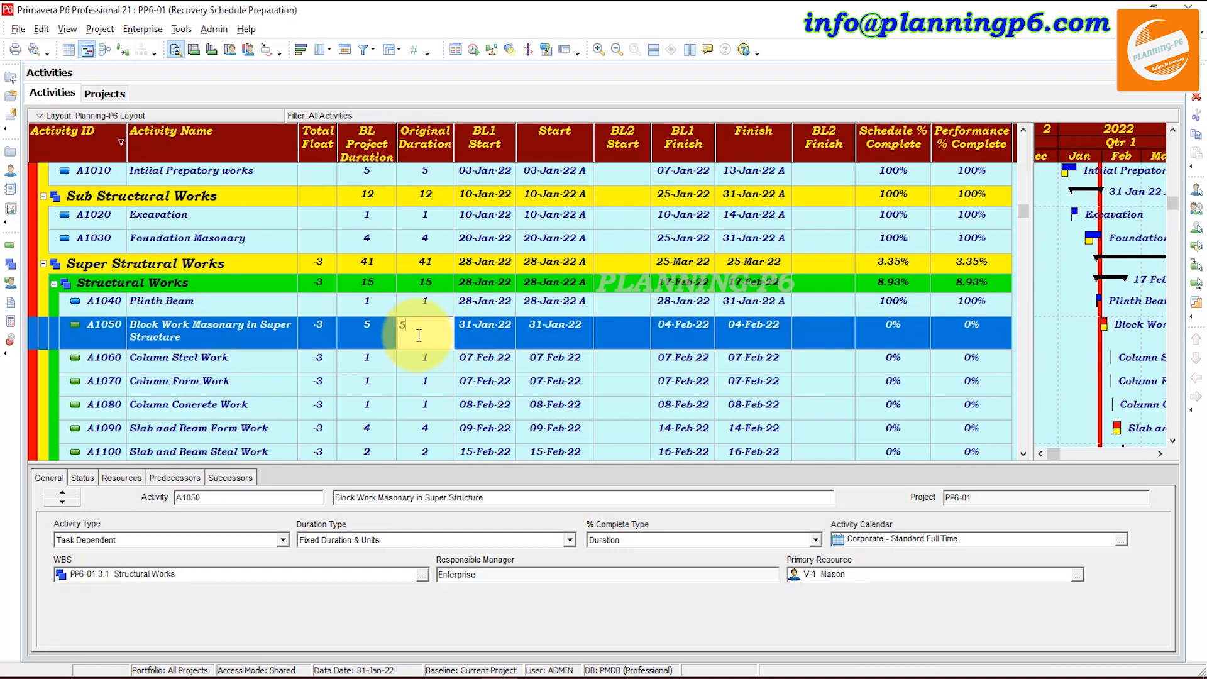
left_click_drag(421, 334, 389, 332)
type("4")
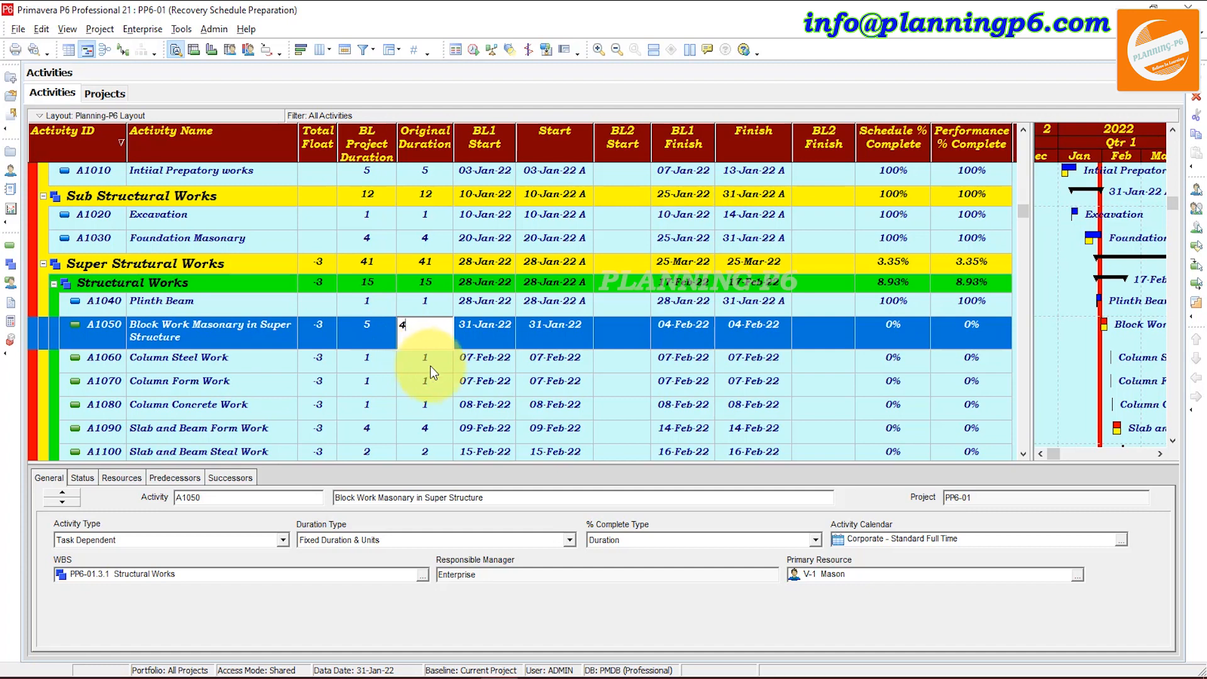
left_click(438, 368)
- Set the original duration of activity A1100, Slab and Beam Steal Work, to 1 under Fixed Duration & Units and reschedule the project
scroll(438, 368, "down", 2)
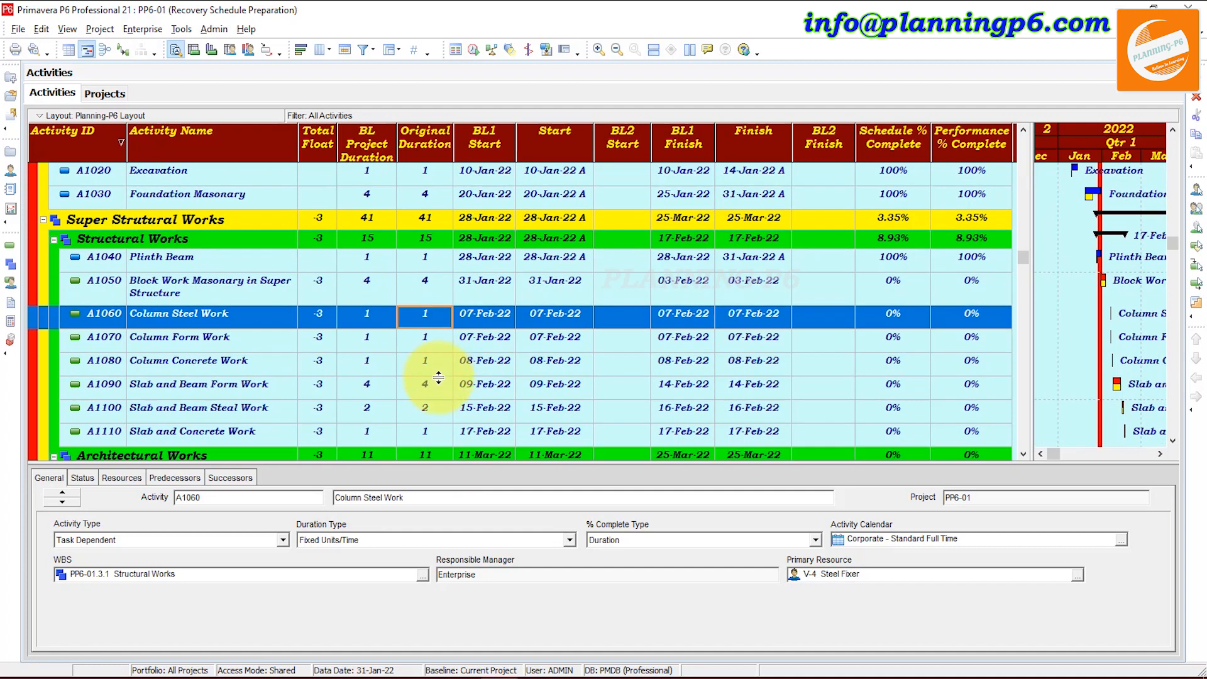
left_click(432, 391)
left_click(433, 411)
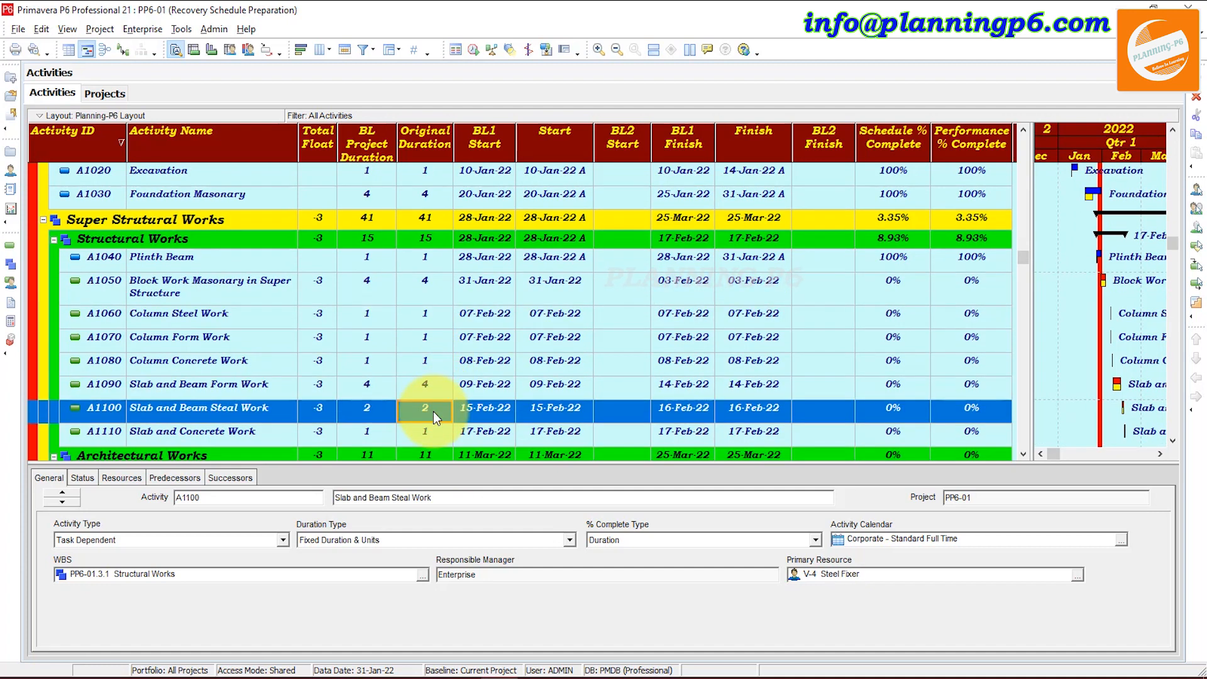
left_click(432, 411)
left_click(365, 539)
left_click(364, 540)
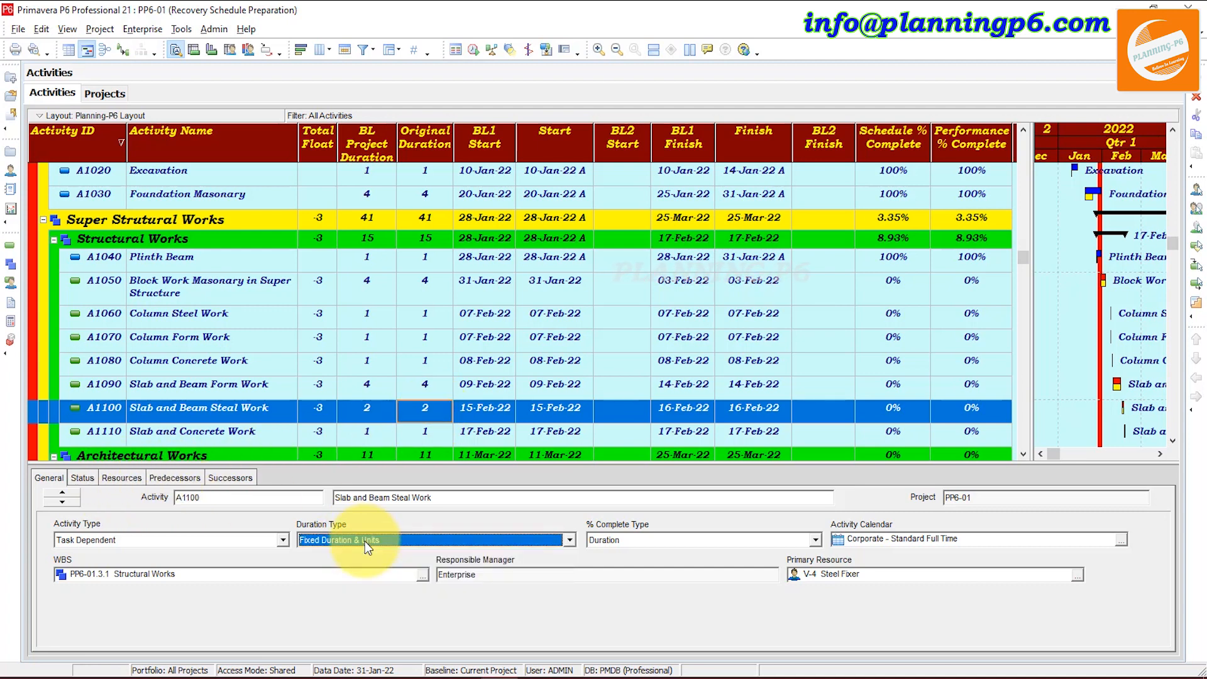
left_click(364, 541)
left_click(365, 542)
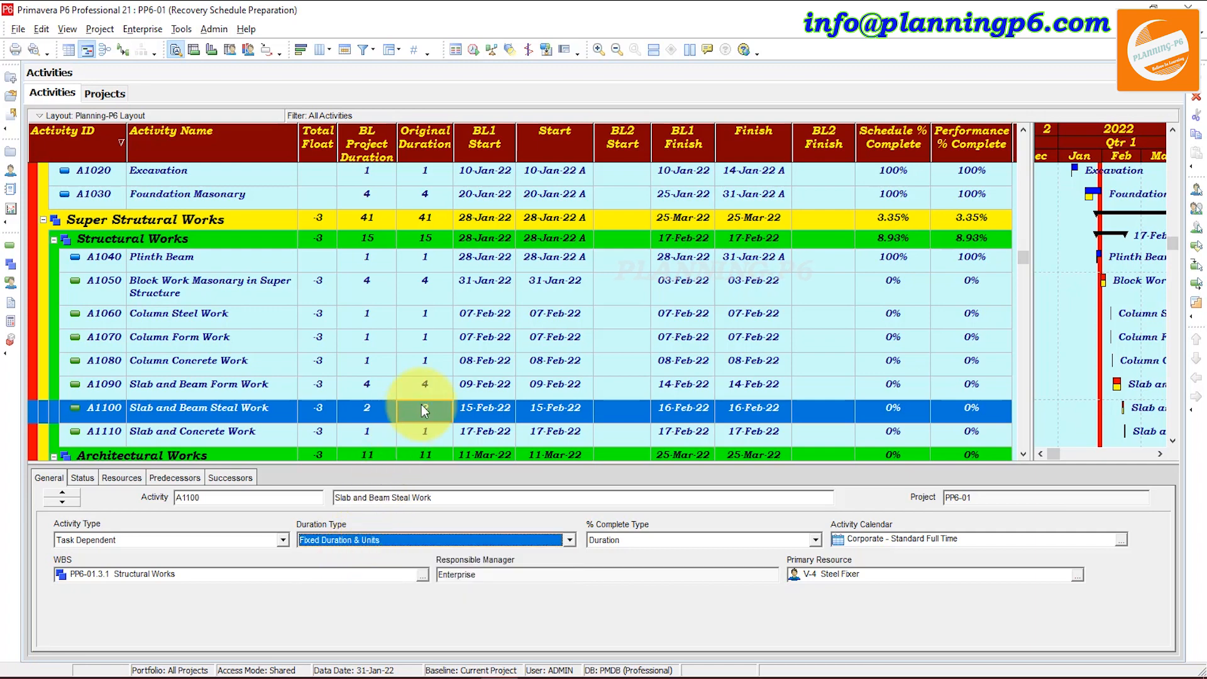
left_click(424, 410)
type("1")
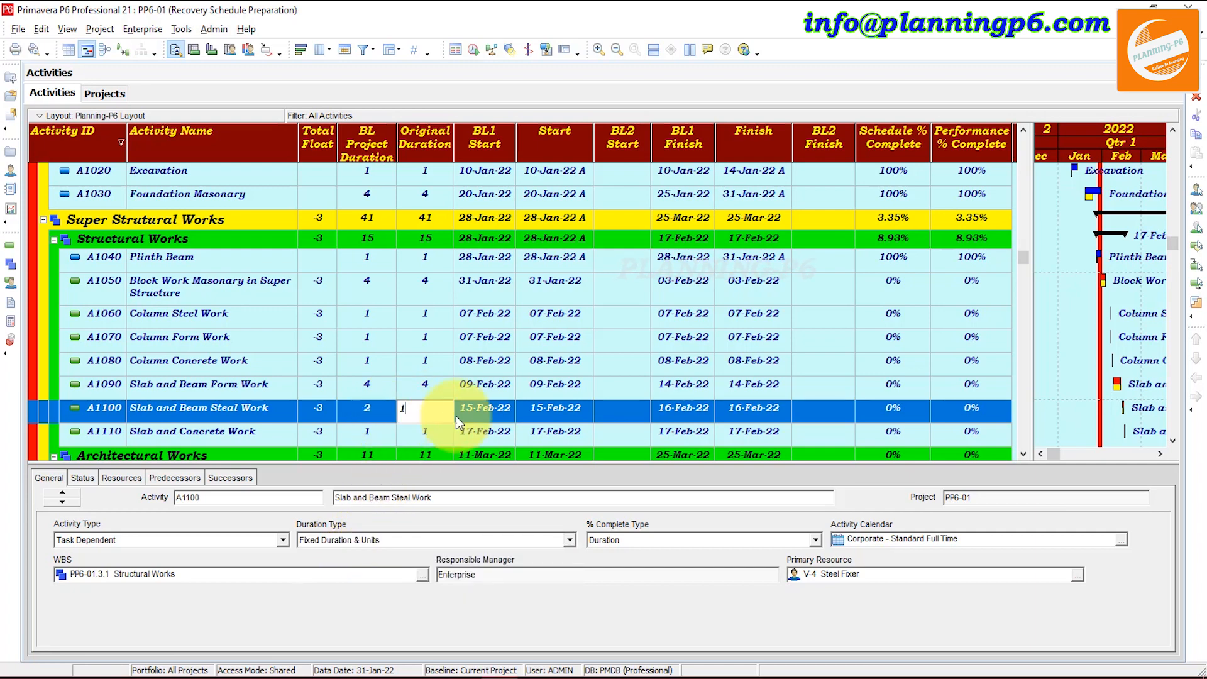
left_click(486, 412)
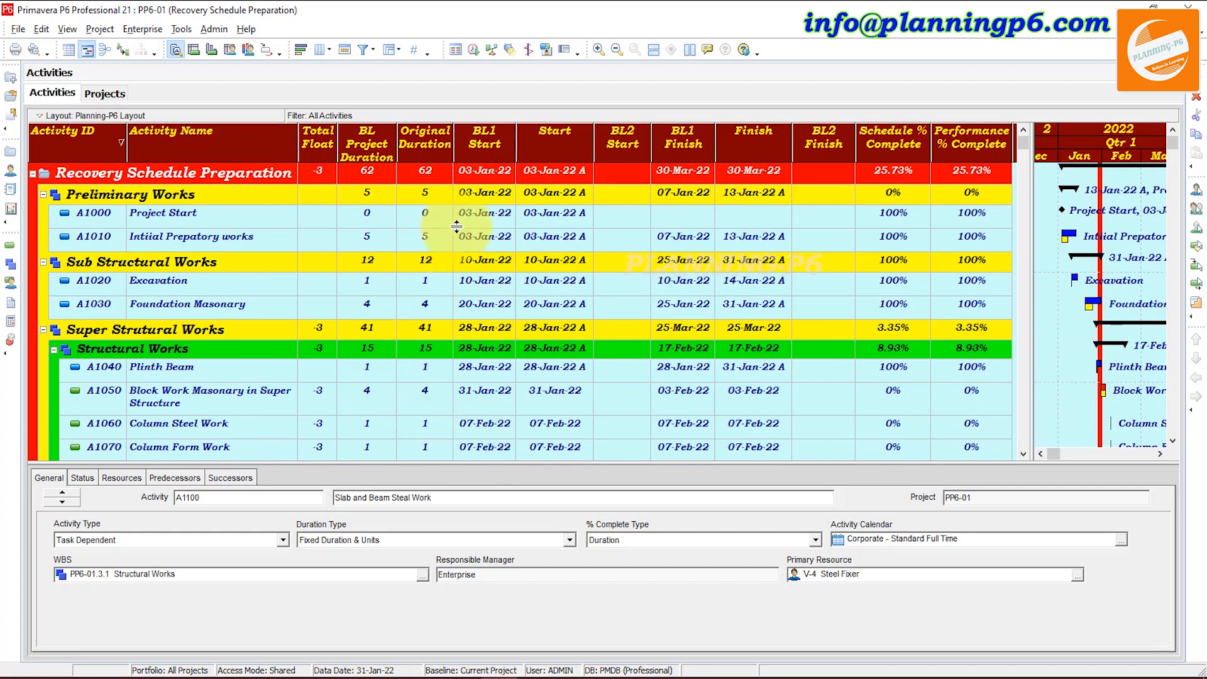
left_click(472, 50)
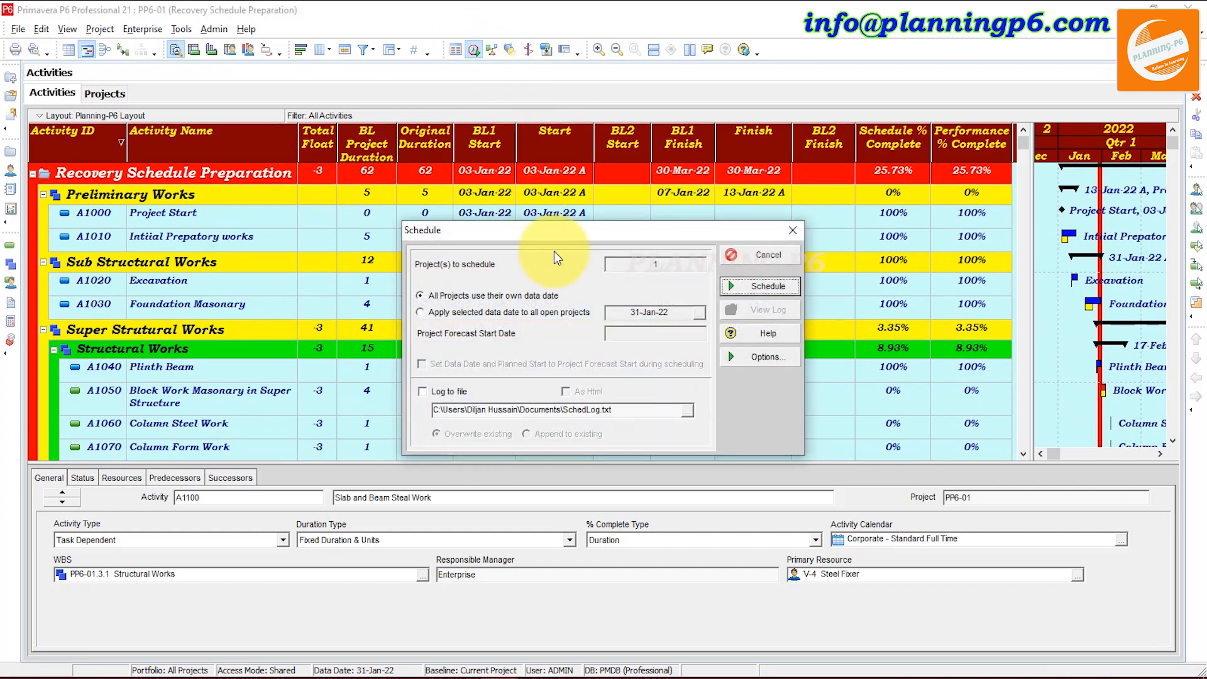
left_click(738, 286)
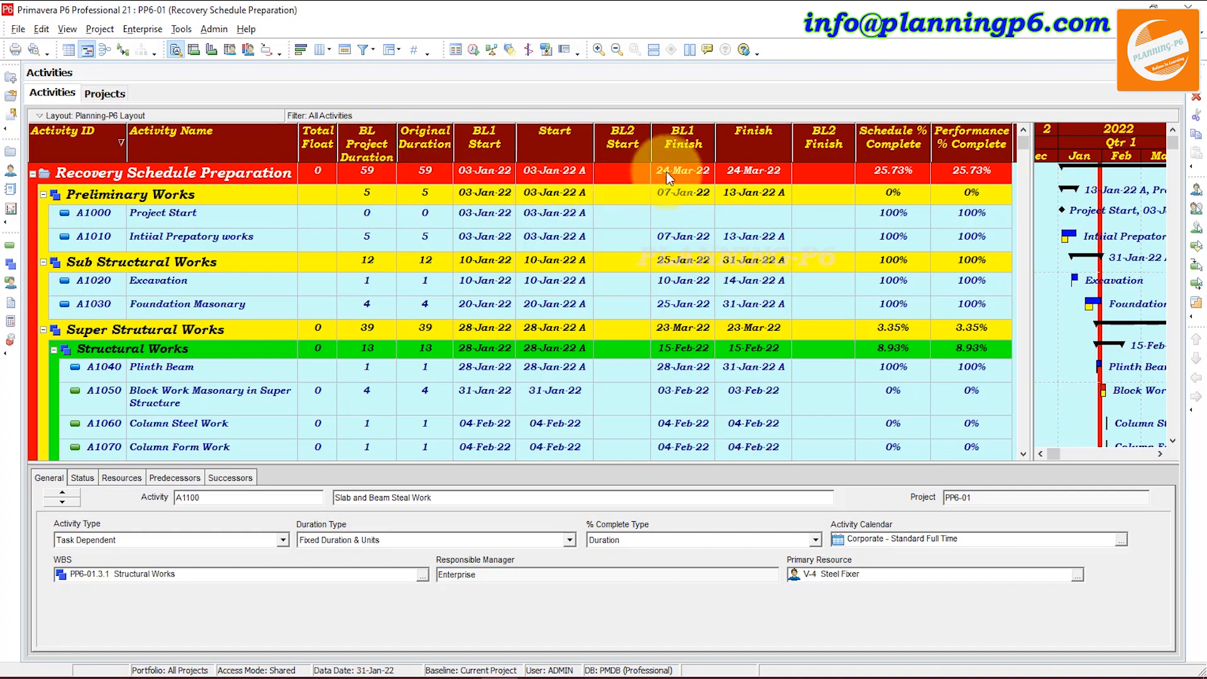
- Set the original duration of activity A1100, Slab and Beam Steal Work, back to 2 and reschedule the project
scroll(396, 400, "down", 1)
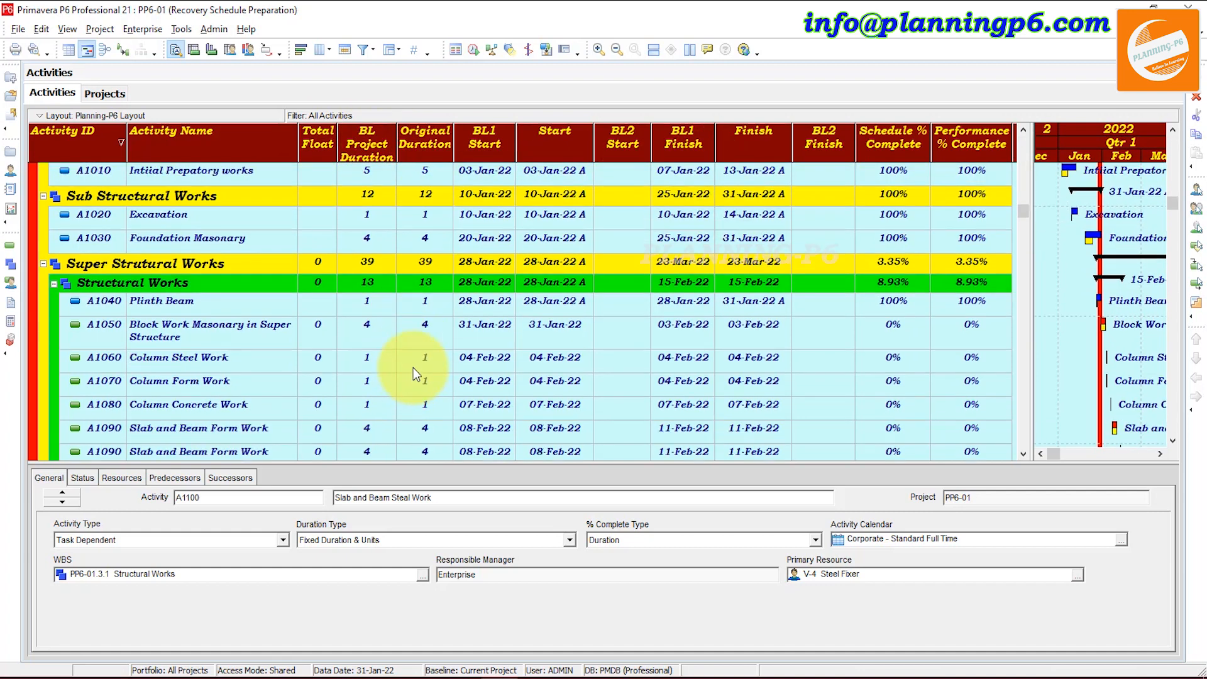
left_click(437, 330)
left_click(437, 330)
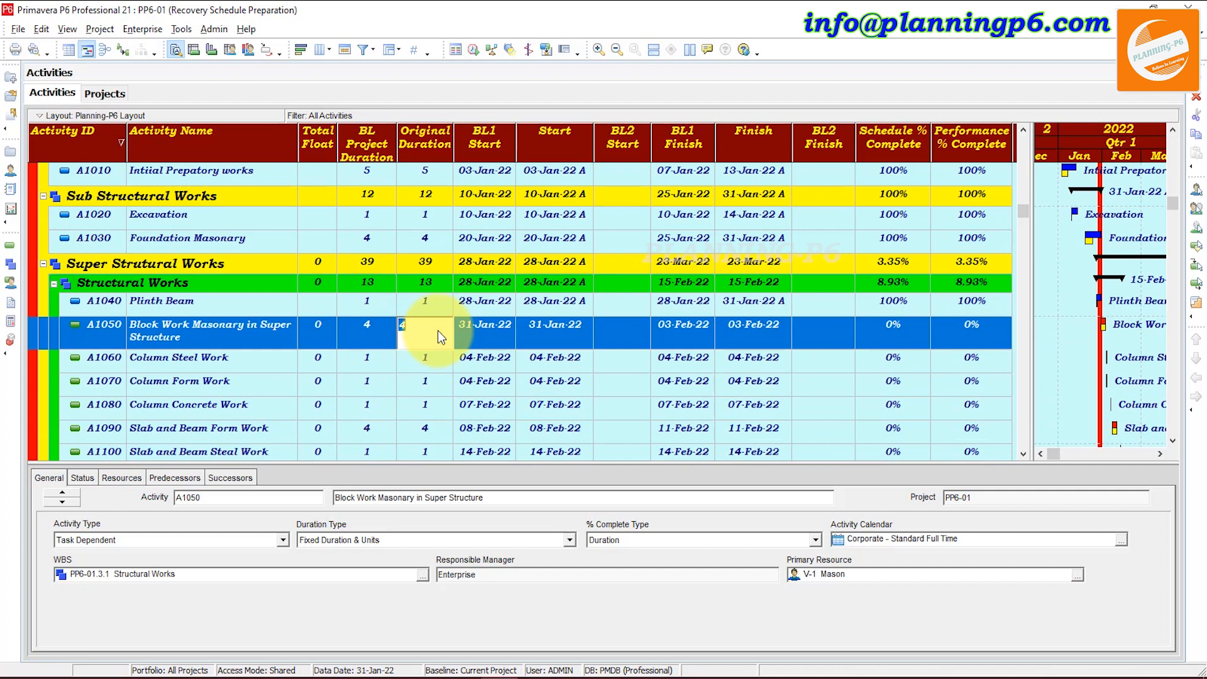
left_click(432, 427)
left_click(429, 434)
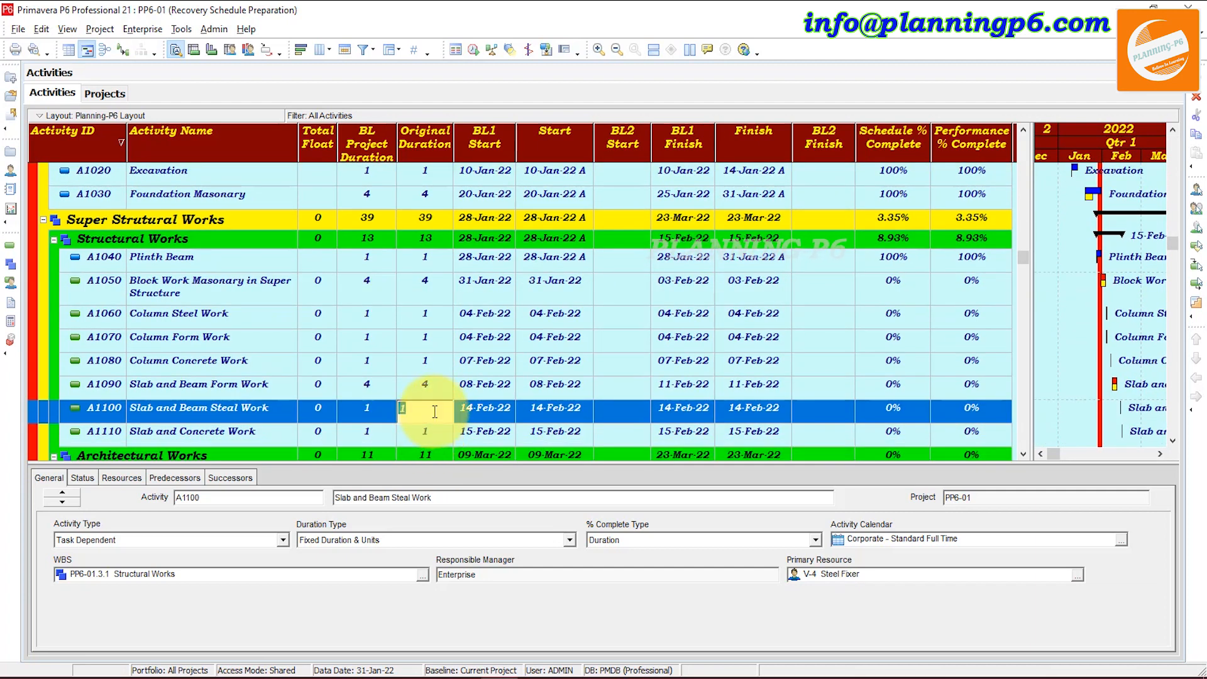
type("2")
left_click(452, 383)
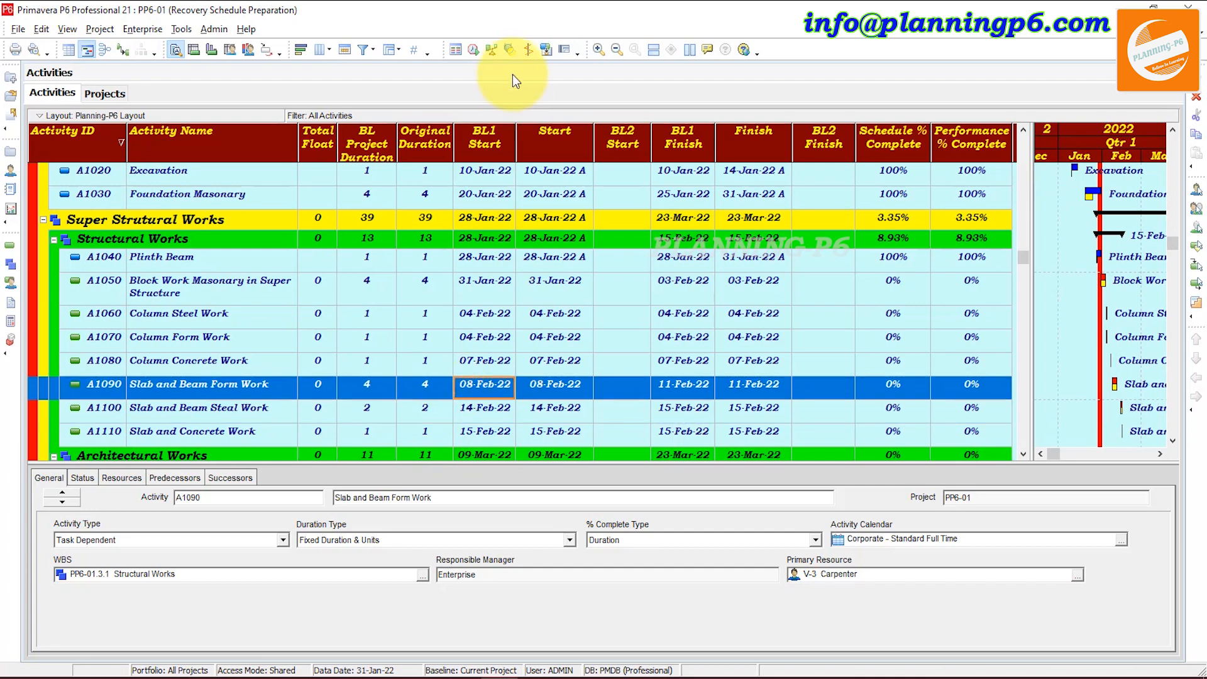
left_click(472, 50)
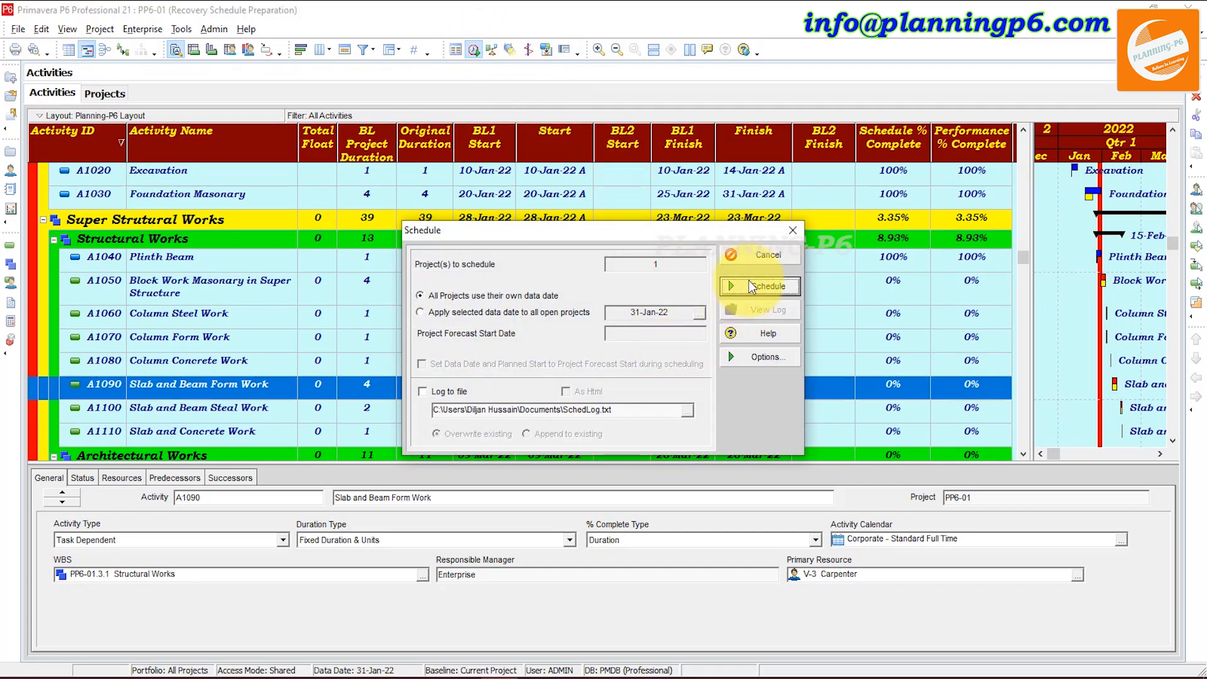
key("Return")
scroll(595, 291, "up", 3)
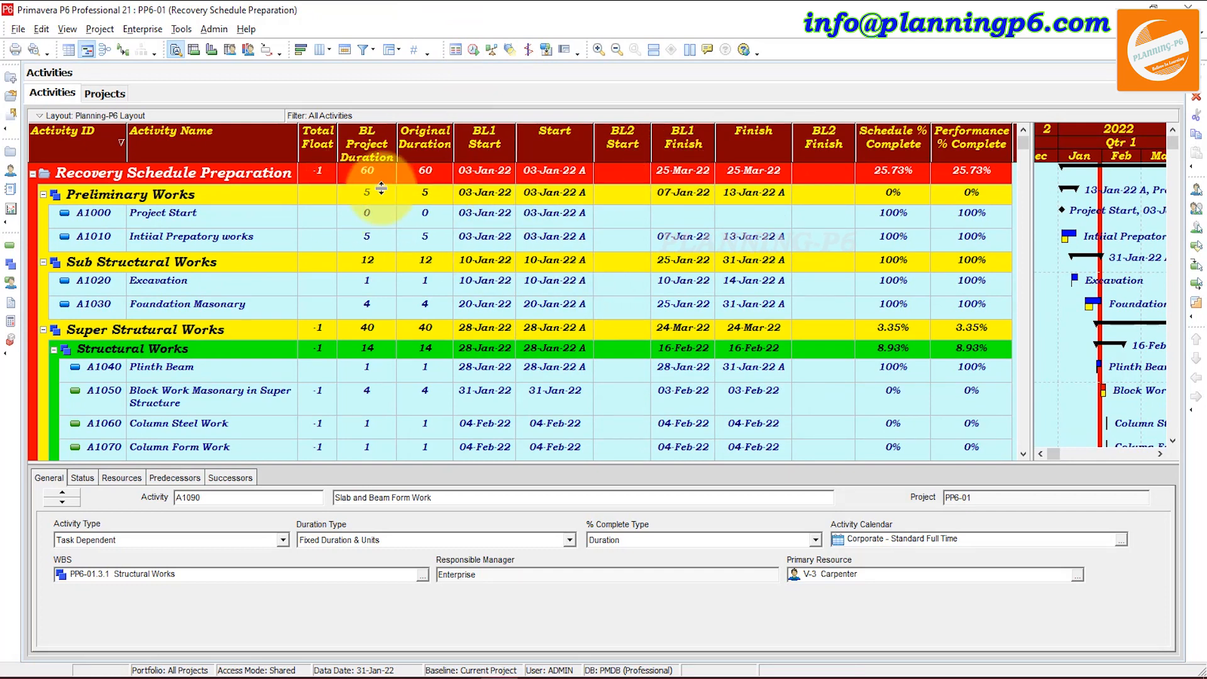
- Set the original duration of activity A1090, Slab and Beam Form Work, to 3 and reschedule the project
scroll(422, 259, "down", 3)
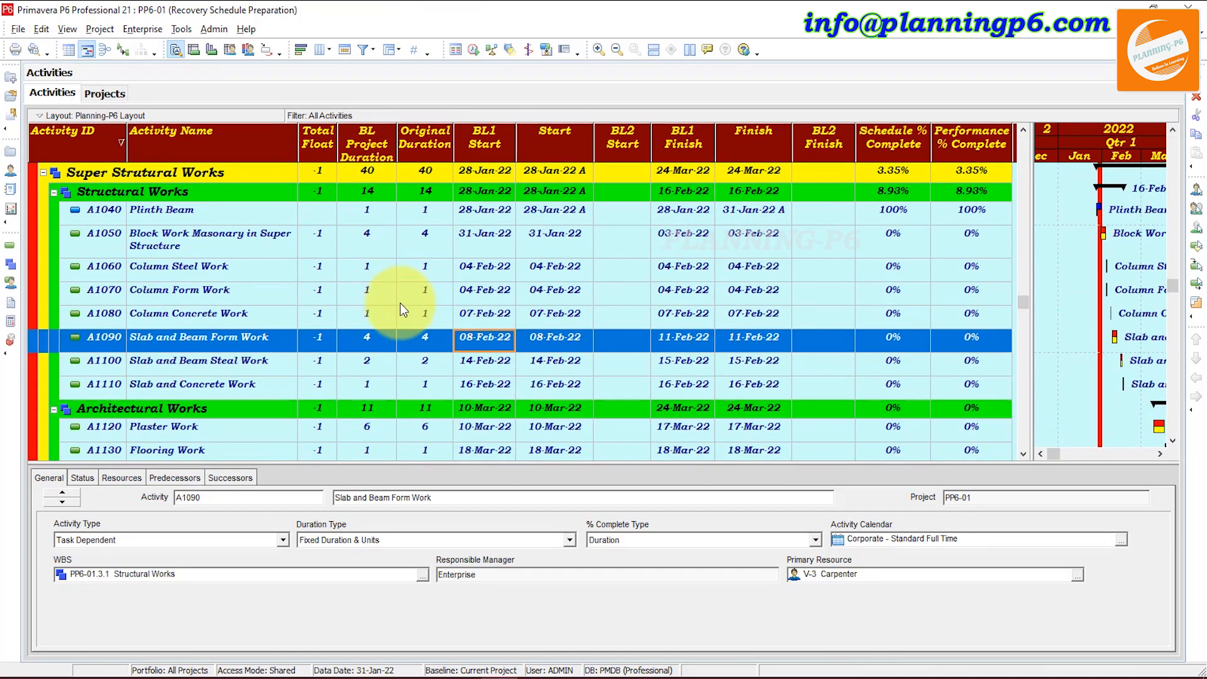
left_click(431, 367)
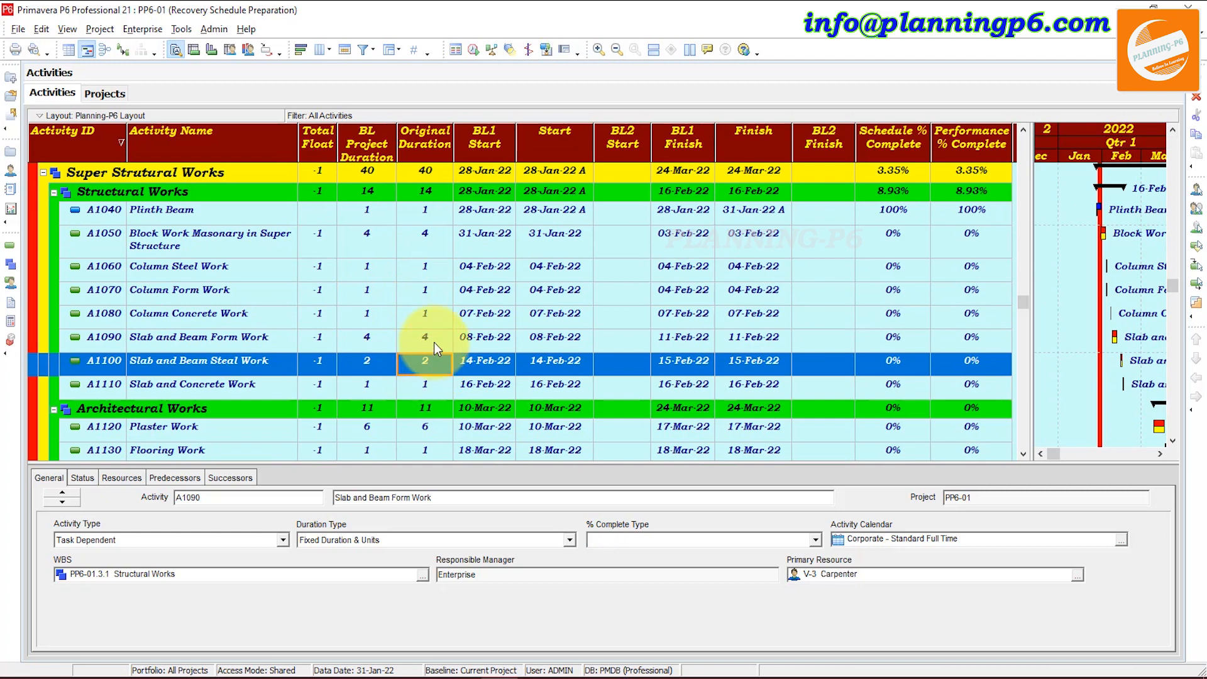
double_click(434, 342)
type("3")
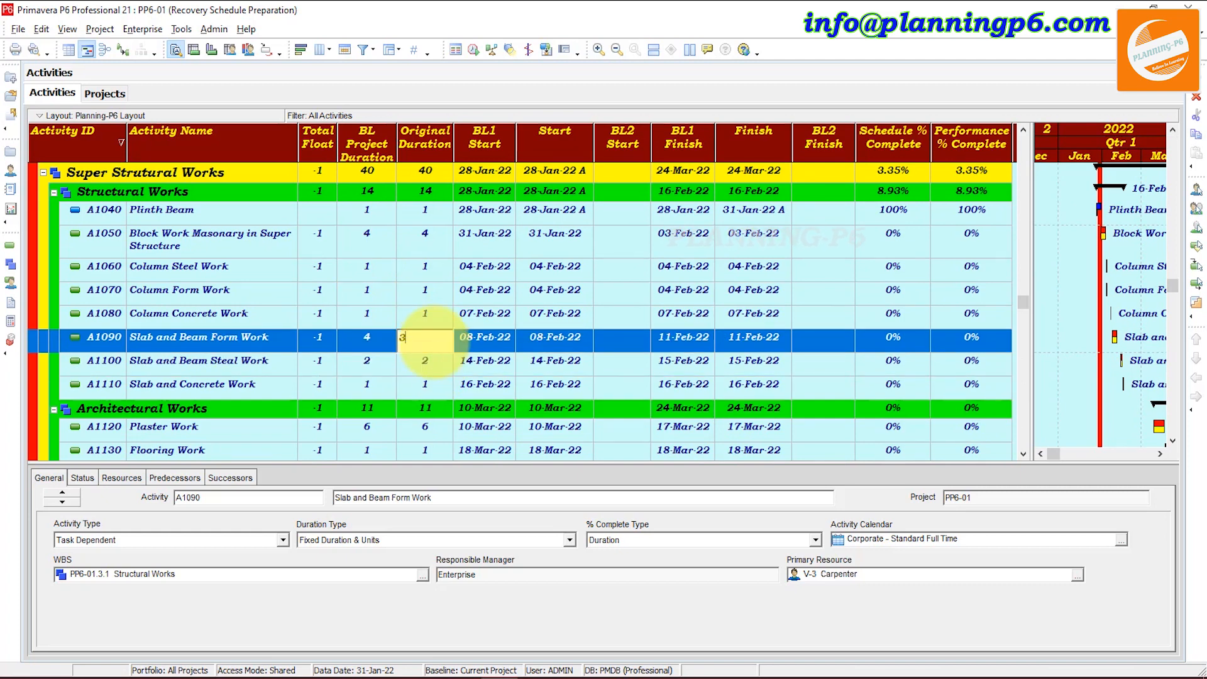
left_click(474, 313)
scroll(683, 171, "up", 2)
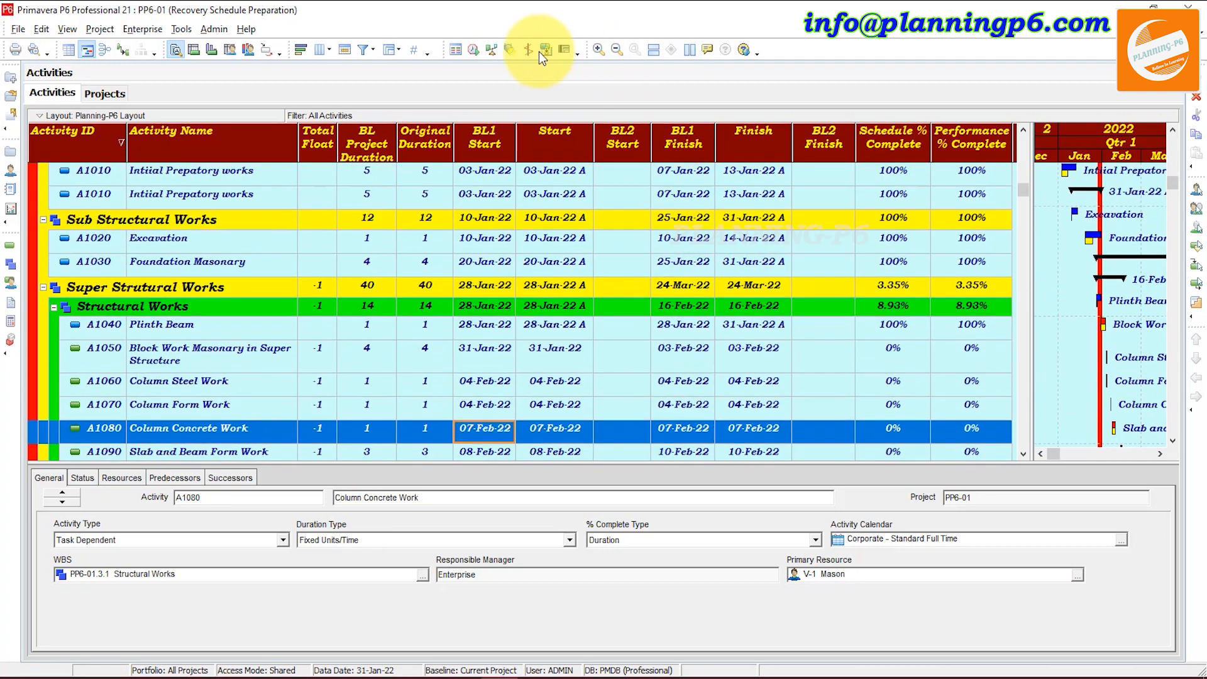
left_click(474, 50)
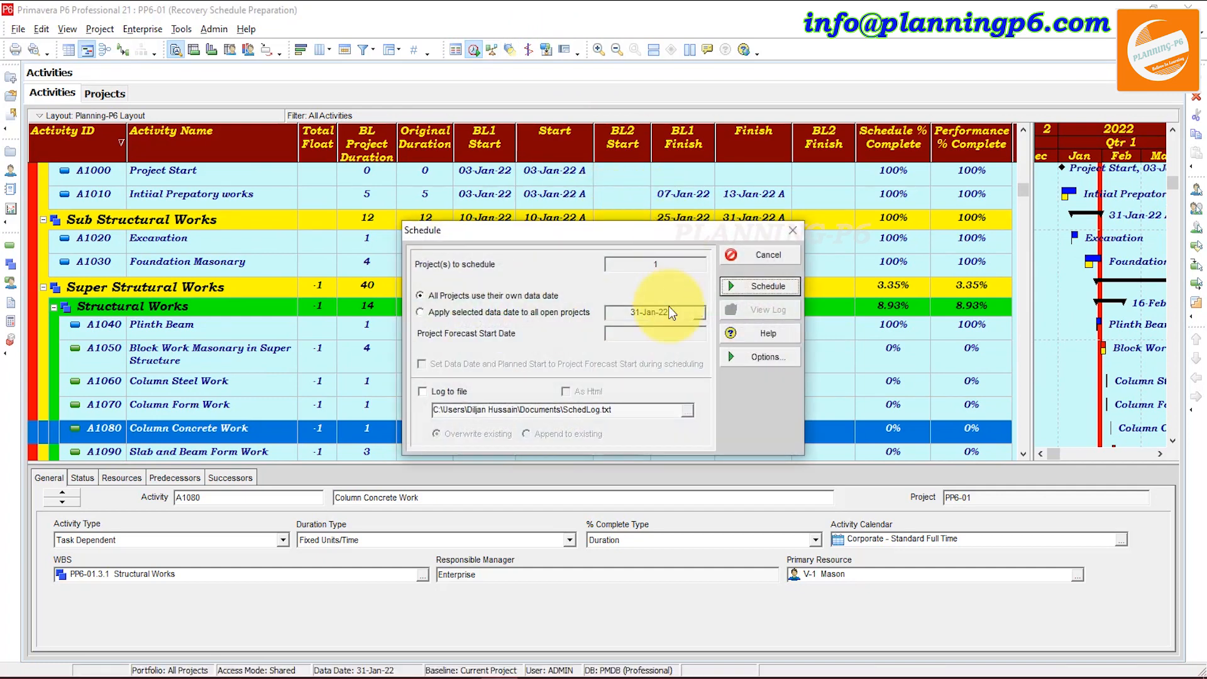
left_click(740, 288)
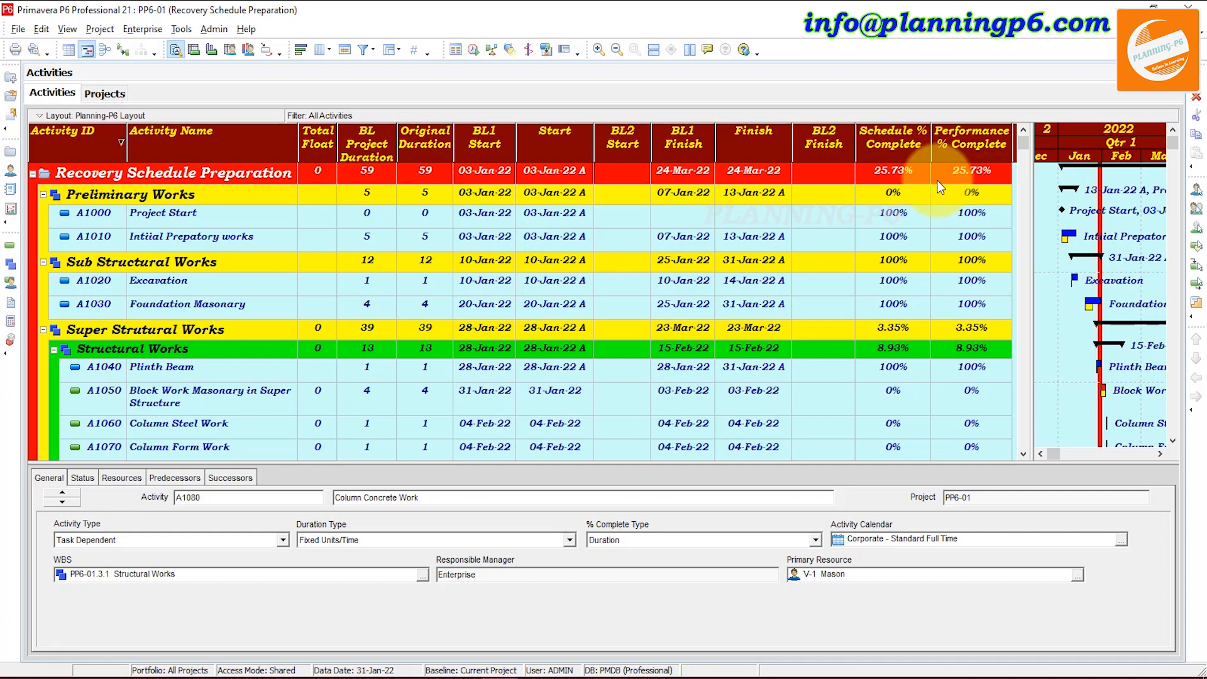
- Assign BaseLine as both the project baseline and the primary user baseline of PP6-01
left_click(92, 32)
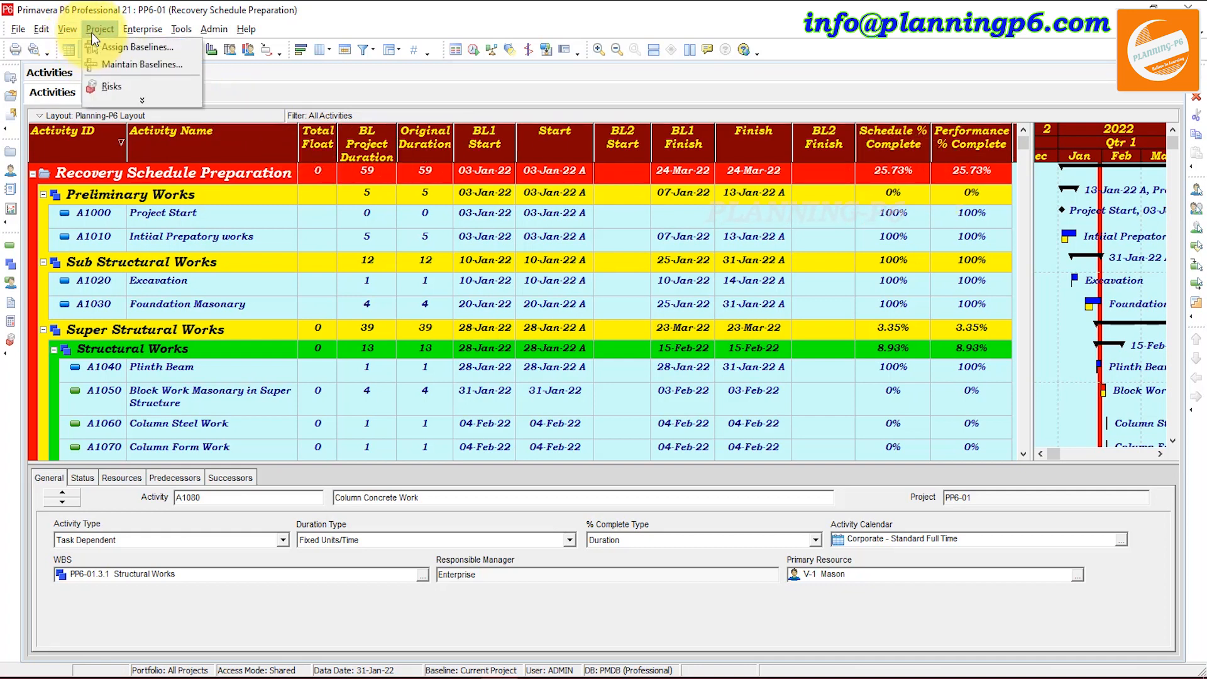
left_click(128, 49)
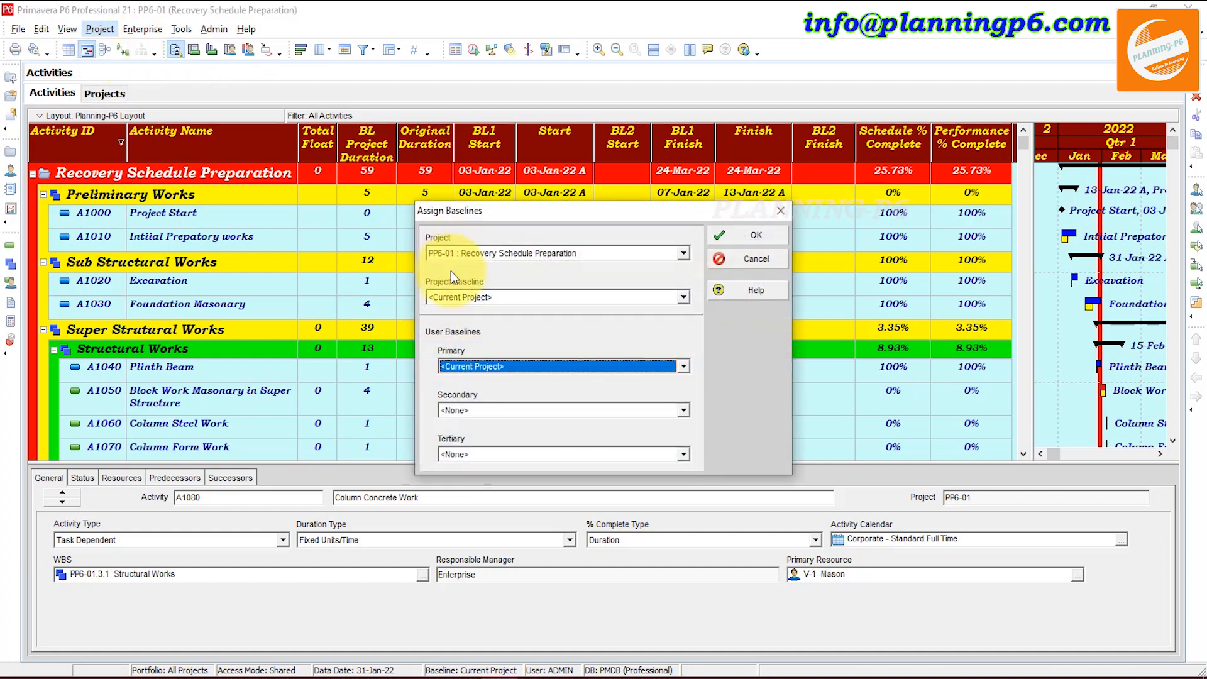
left_click(519, 296)
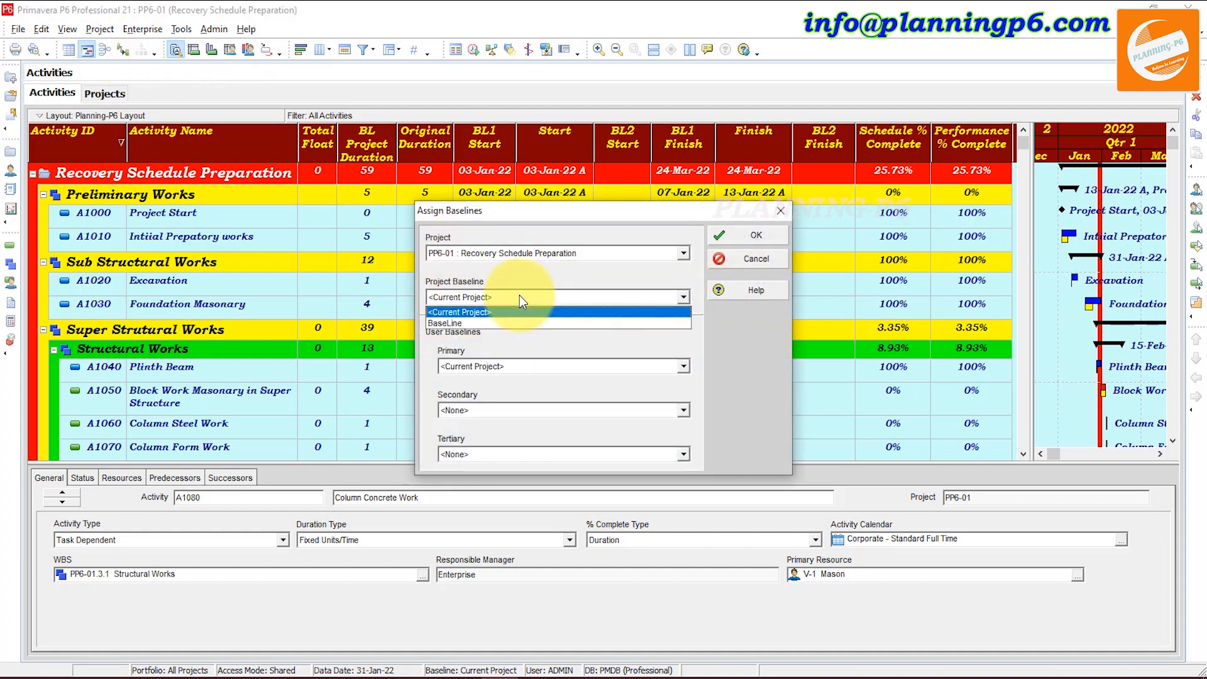
left_click(491, 322)
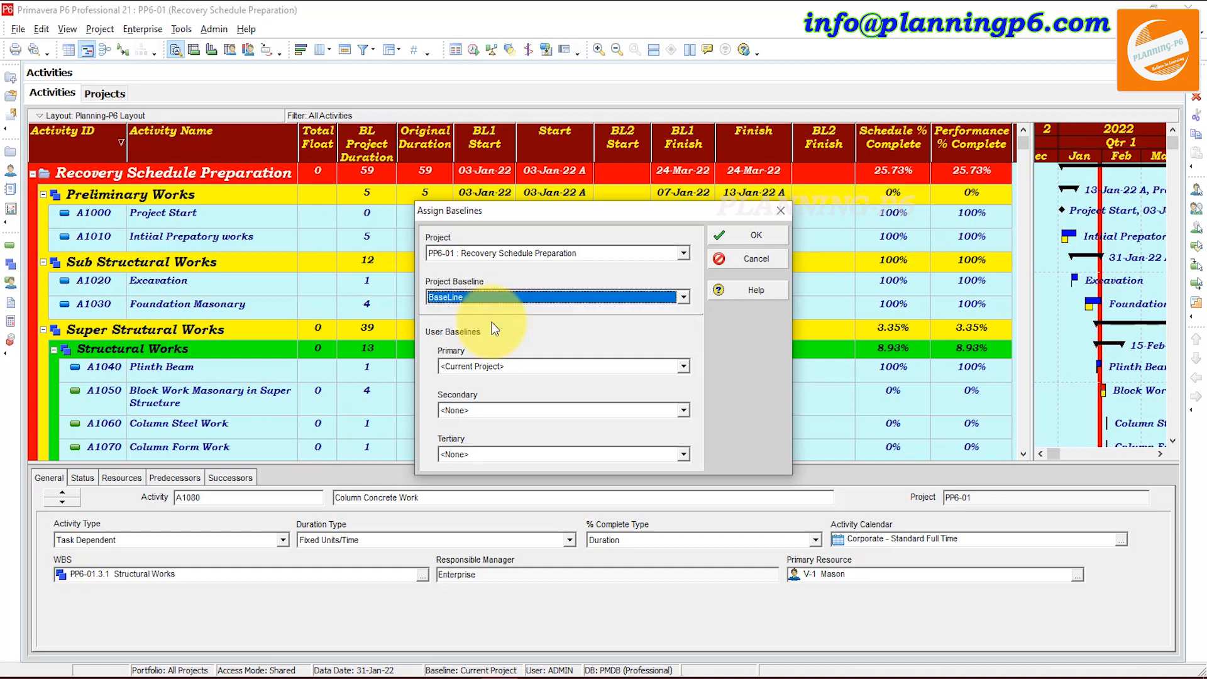
left_click(506, 366)
left_click(487, 392)
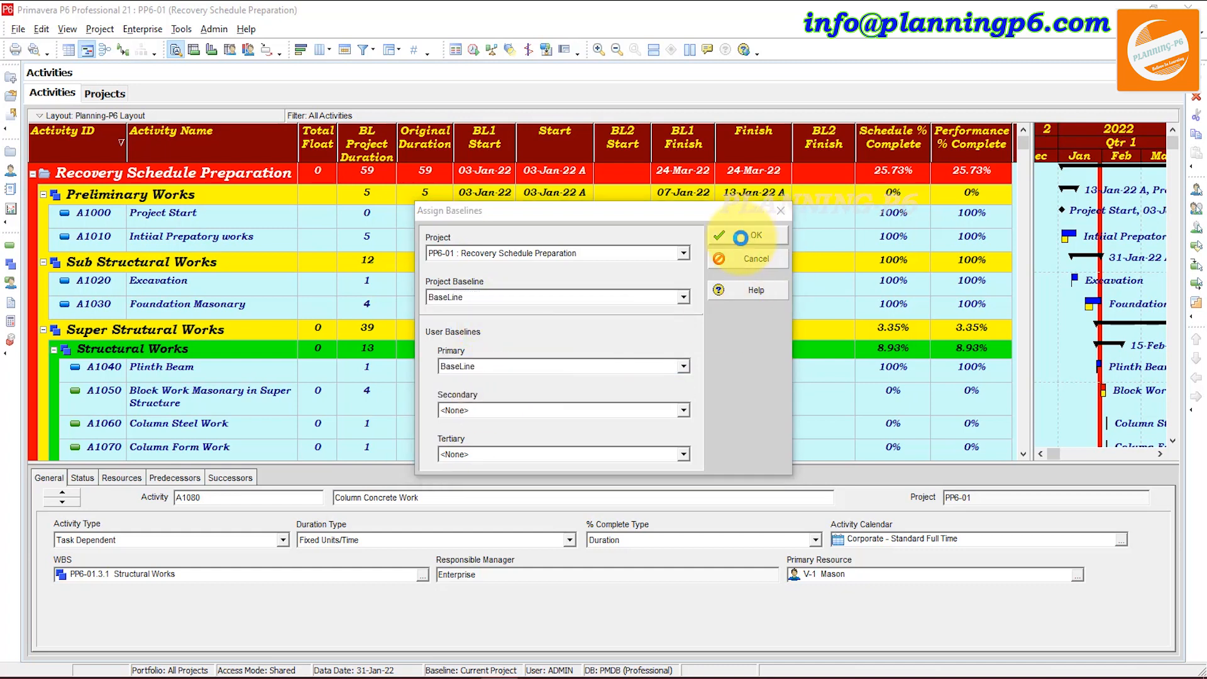
left_click(754, 236)
scroll(861, 287, "up", 2)
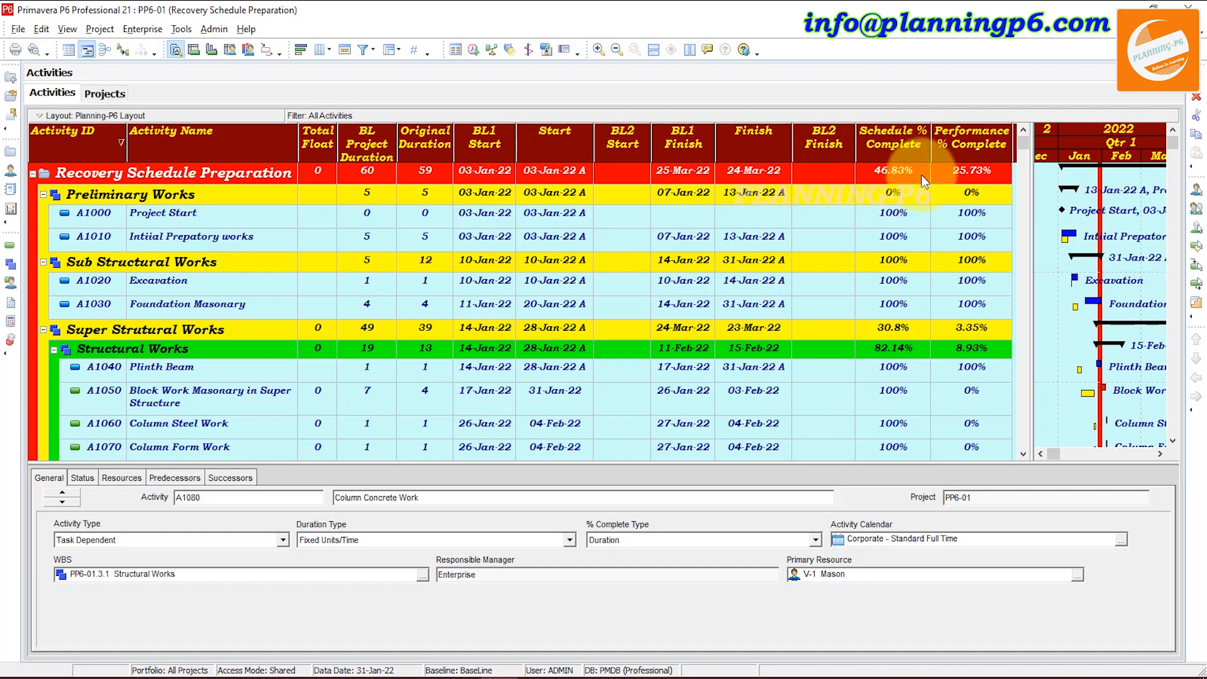
- Reassign <Current Project> as both the project baseline and the primary user baseline of PP6-01
left_click(104, 36)
left_click(111, 52)
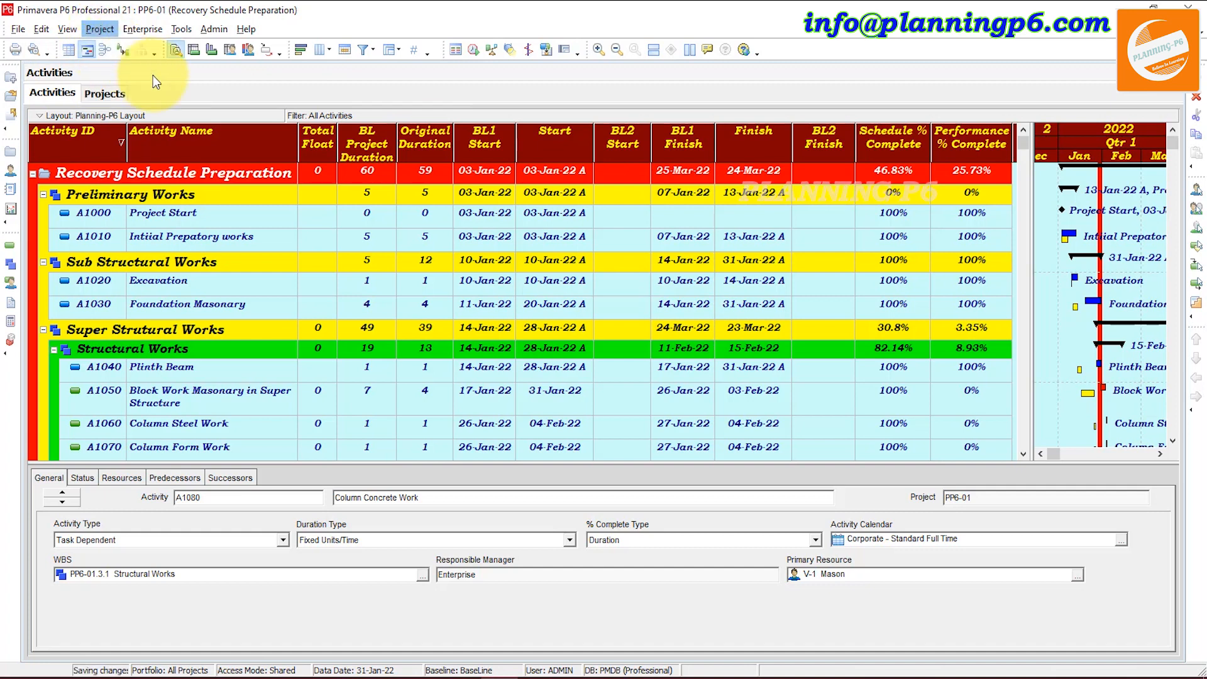
left_click(445, 295)
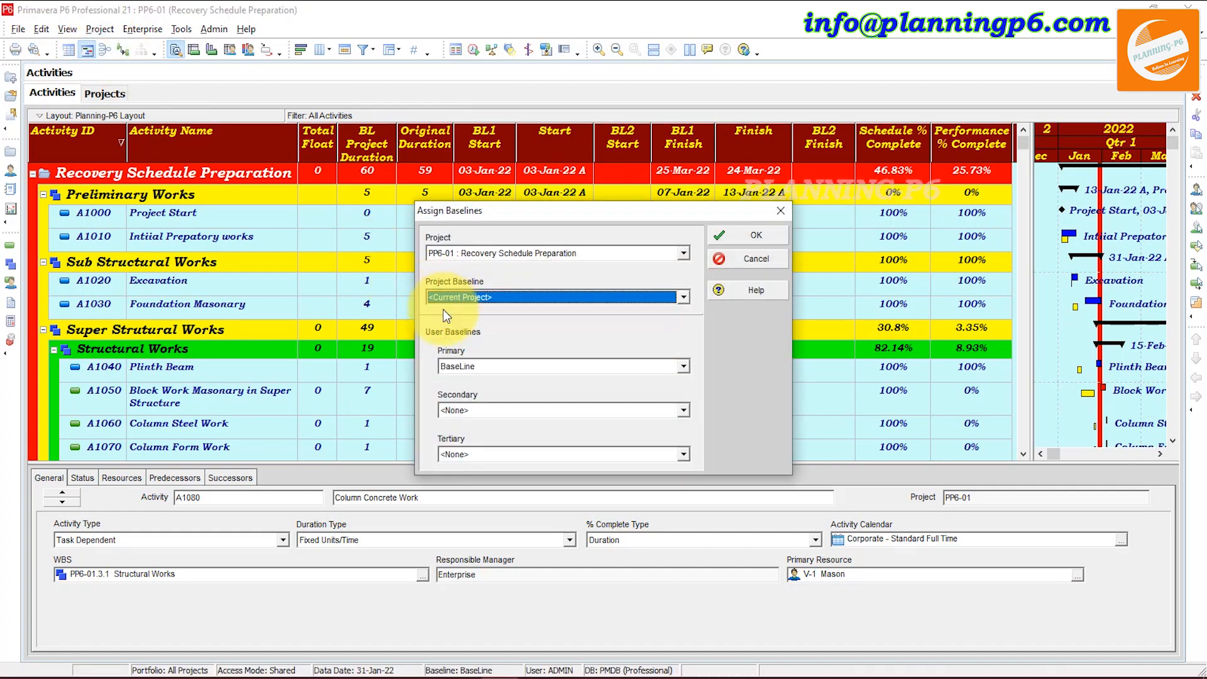
left_click(443, 309)
left_click(470, 366)
left_click(470, 377)
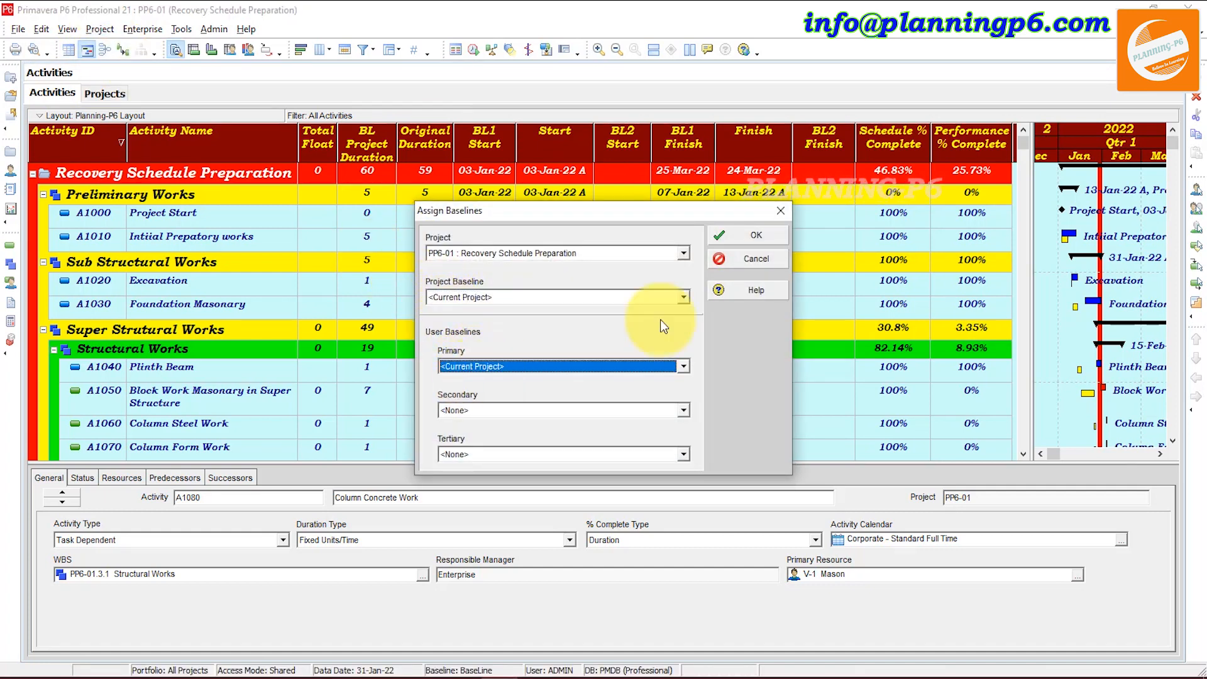
left_click(750, 235)
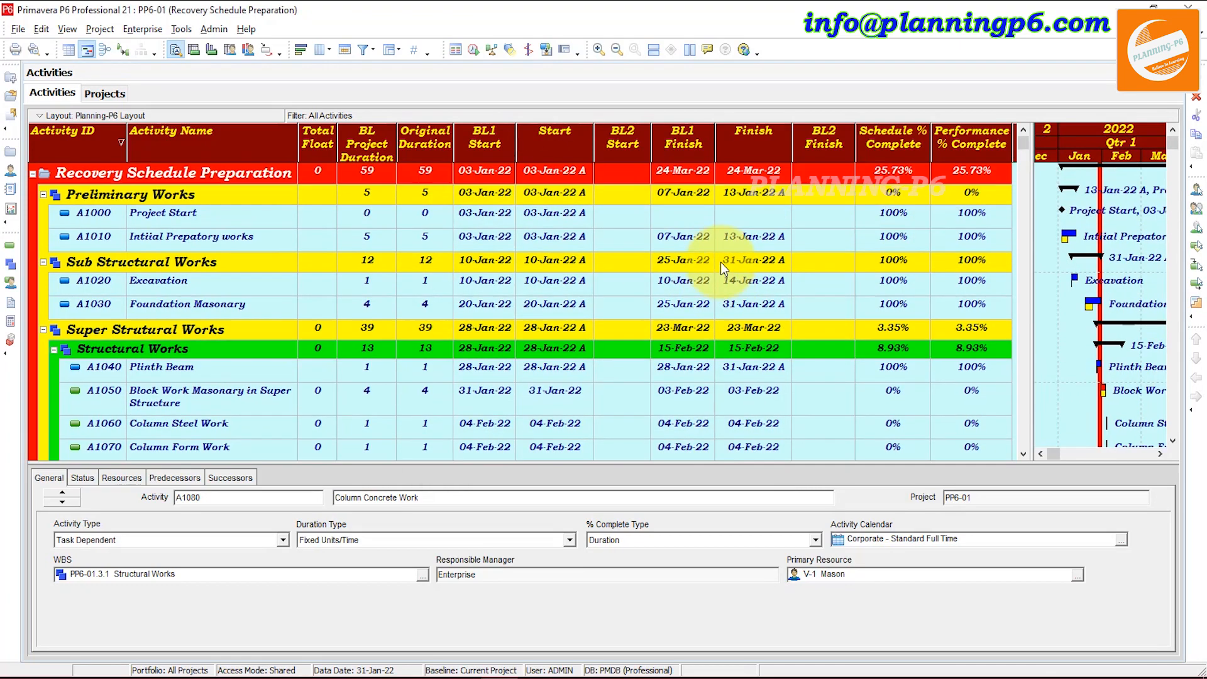
- Save a copy of the current project as a new baseline and select that copy in the list of maintained baselines
left_click(108, 28)
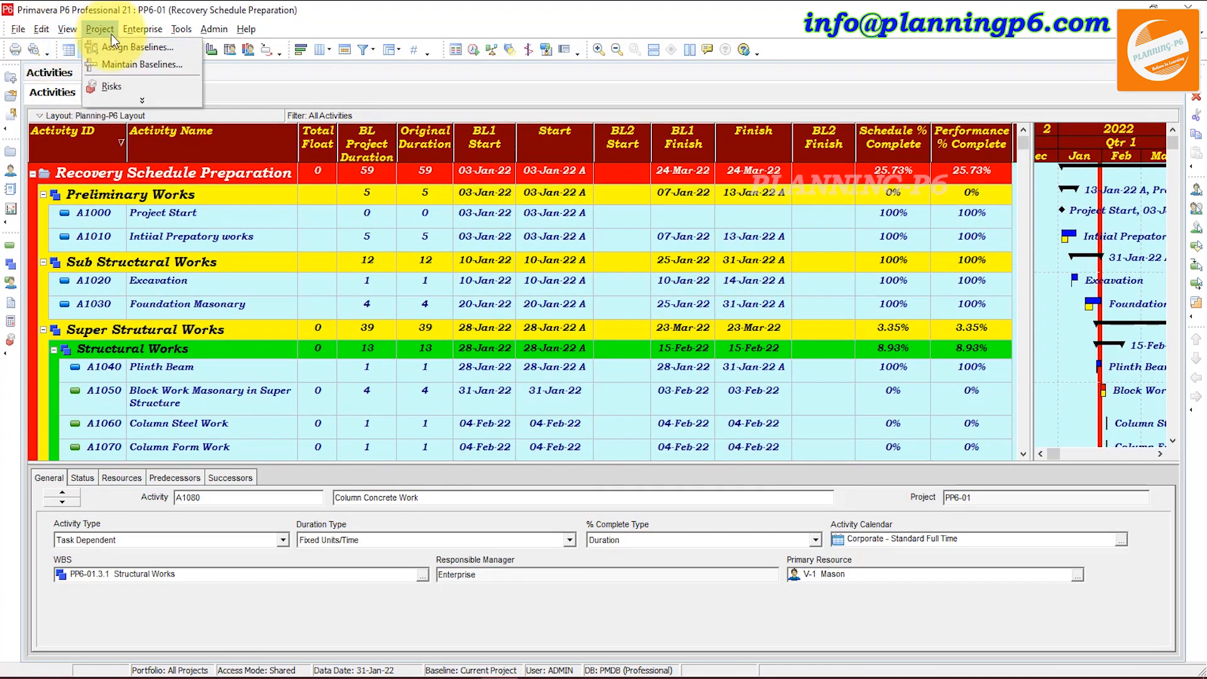
left_click(141, 78)
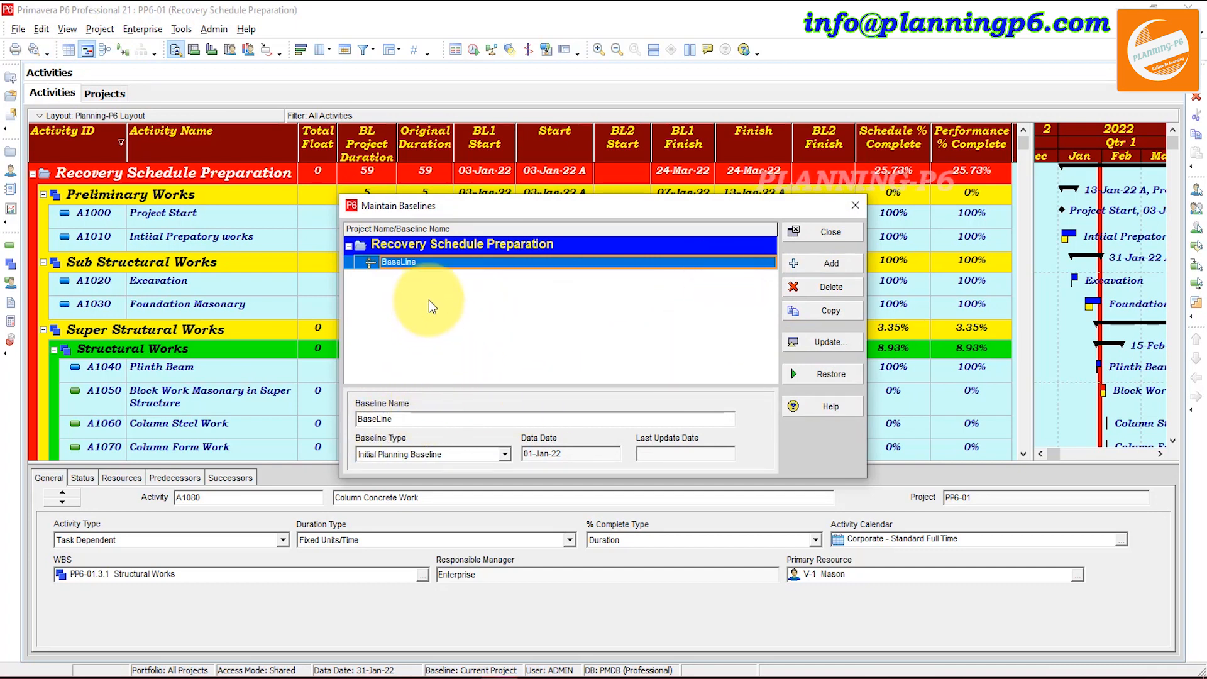
left_click(797, 268)
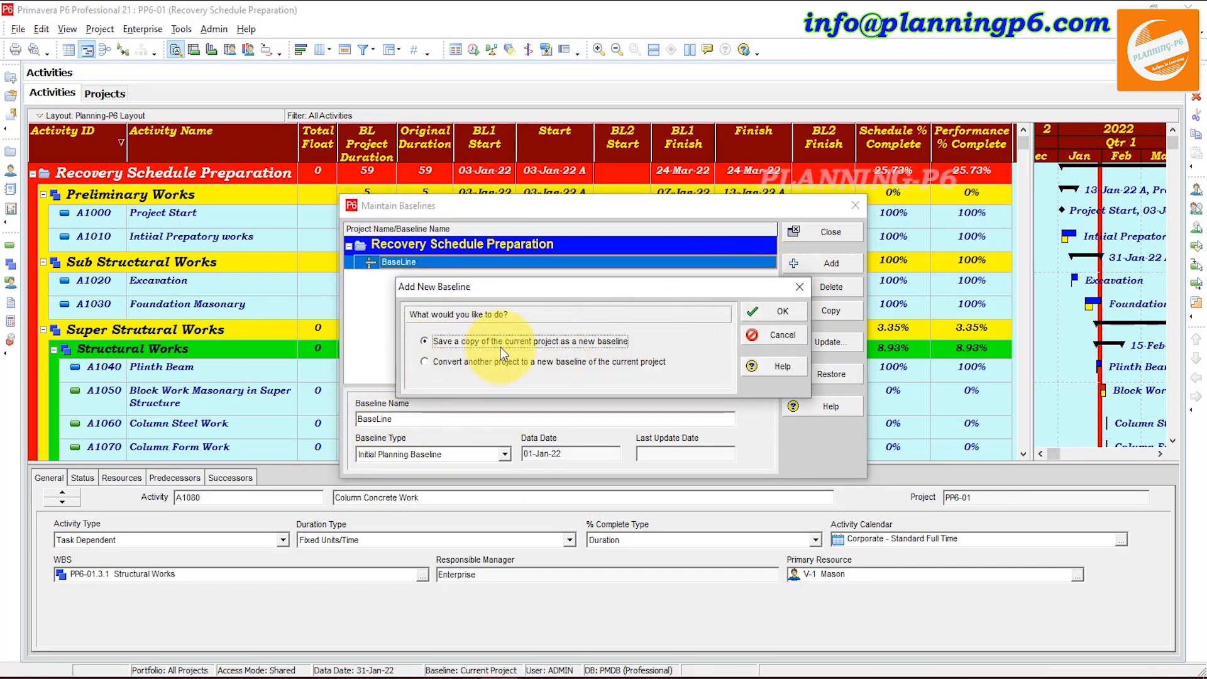
left_click(756, 311)
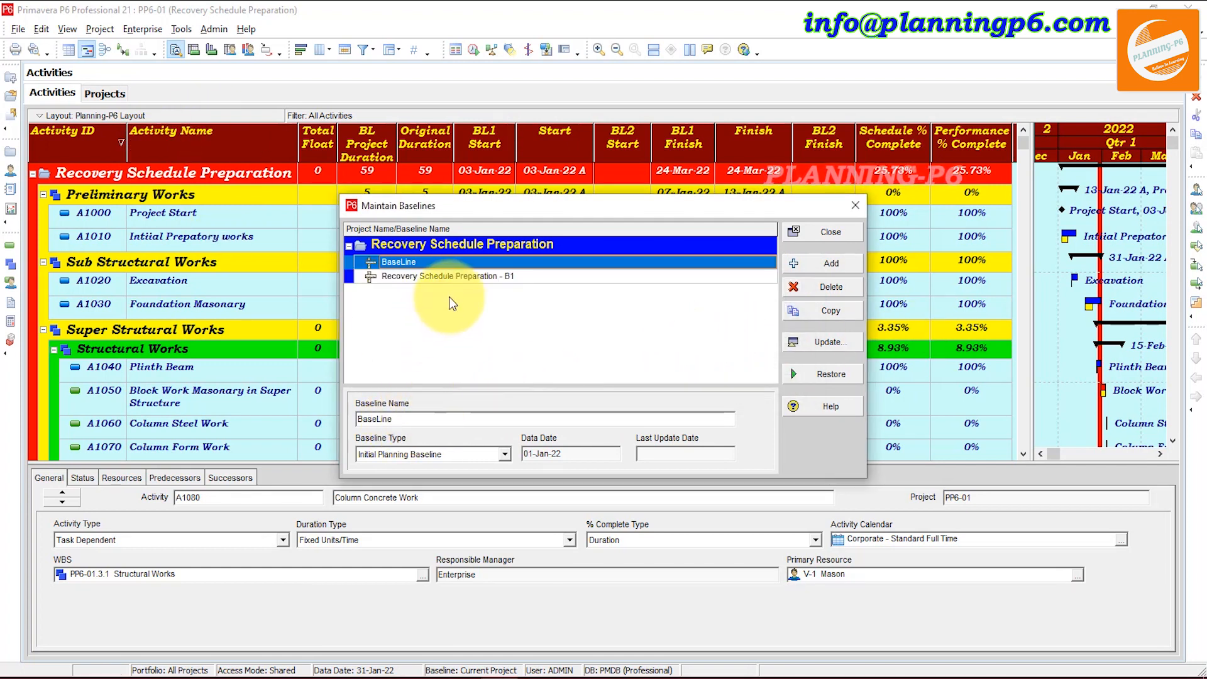
left_click(458, 275)
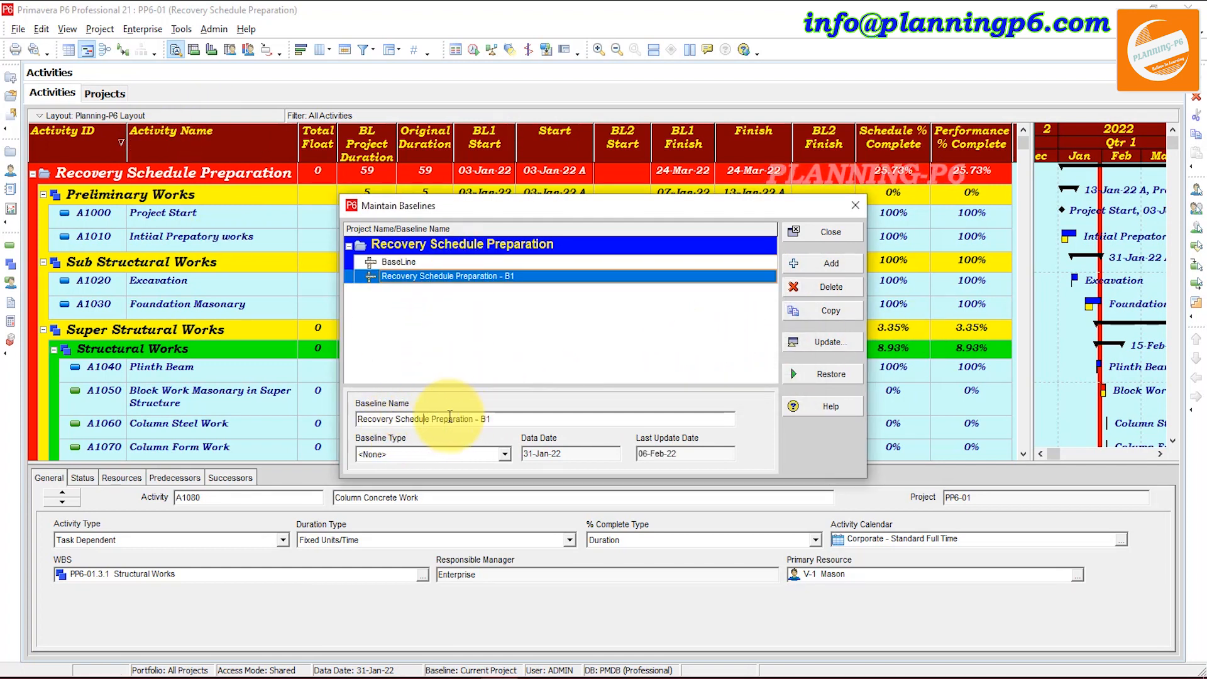
- Rename the new baseline copy to Recovery - B1 and set its baseline type to Mid Project Status Baseline
left_click_drag(474, 420, 397, 420)
key("Delete")
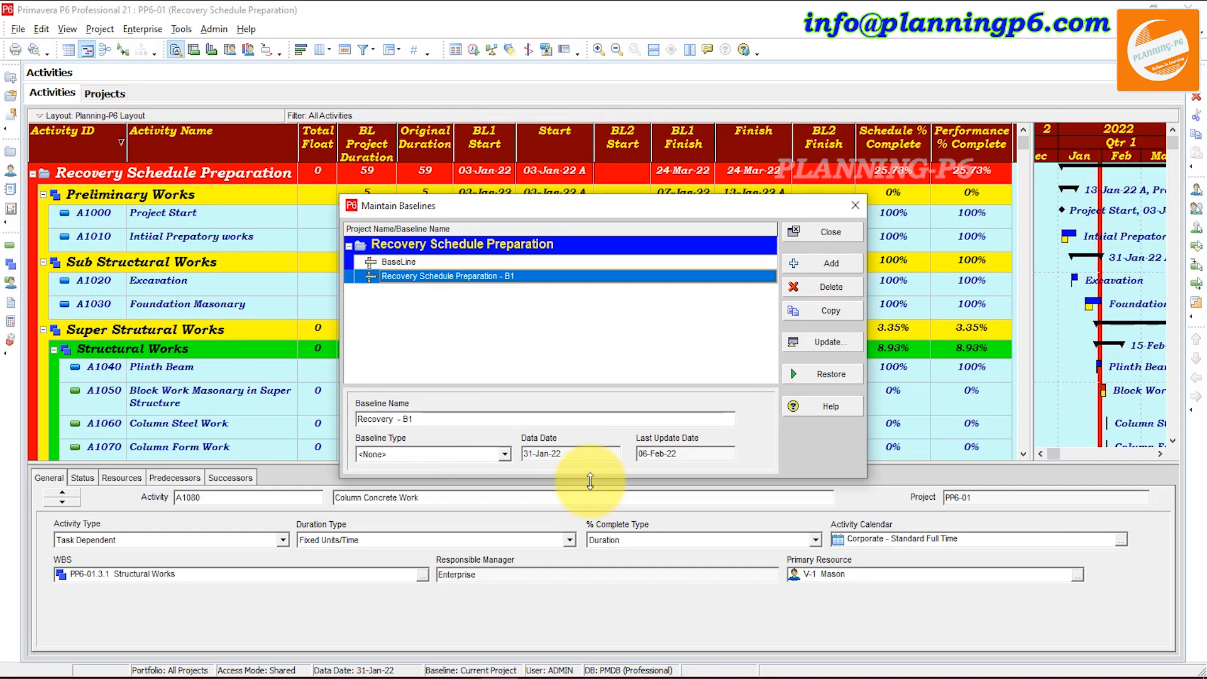
left_click(413, 454)
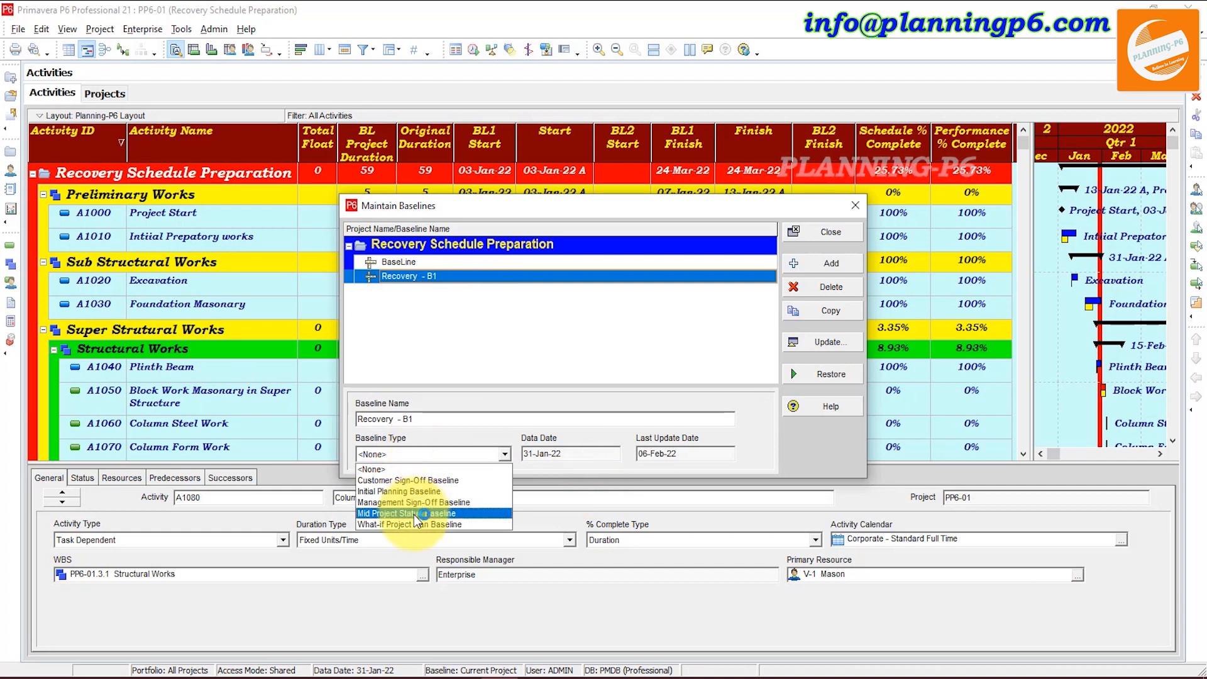
left_click(413, 513)
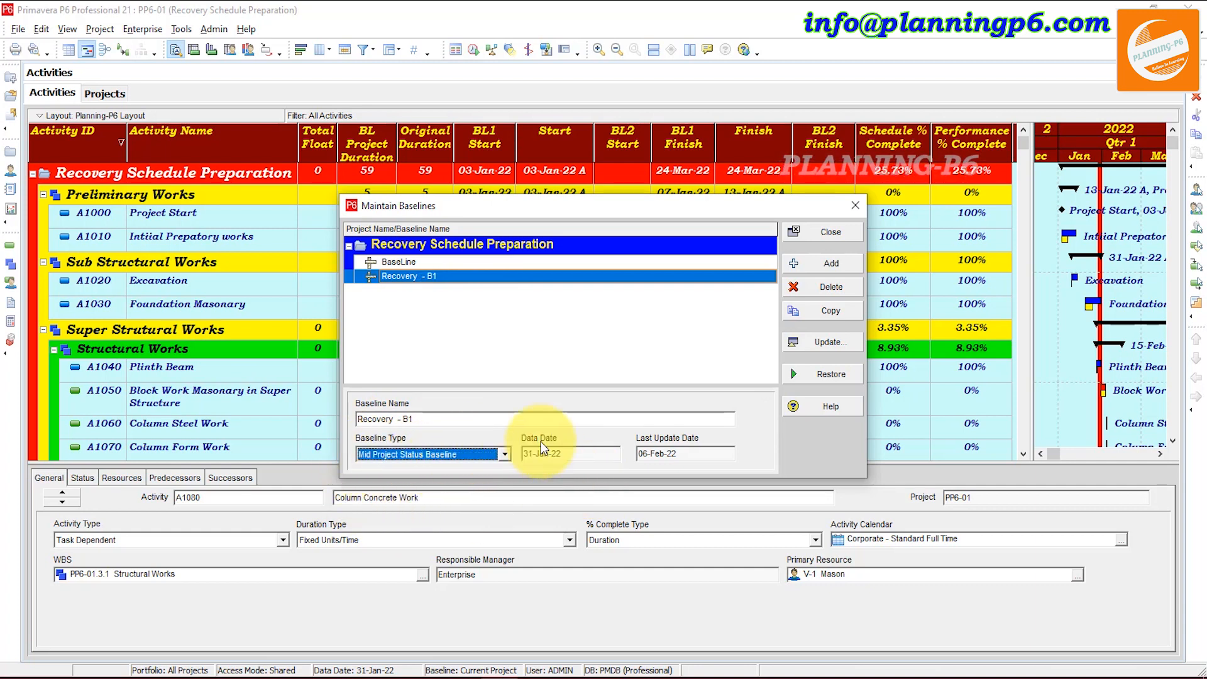
left_click(456, 262)
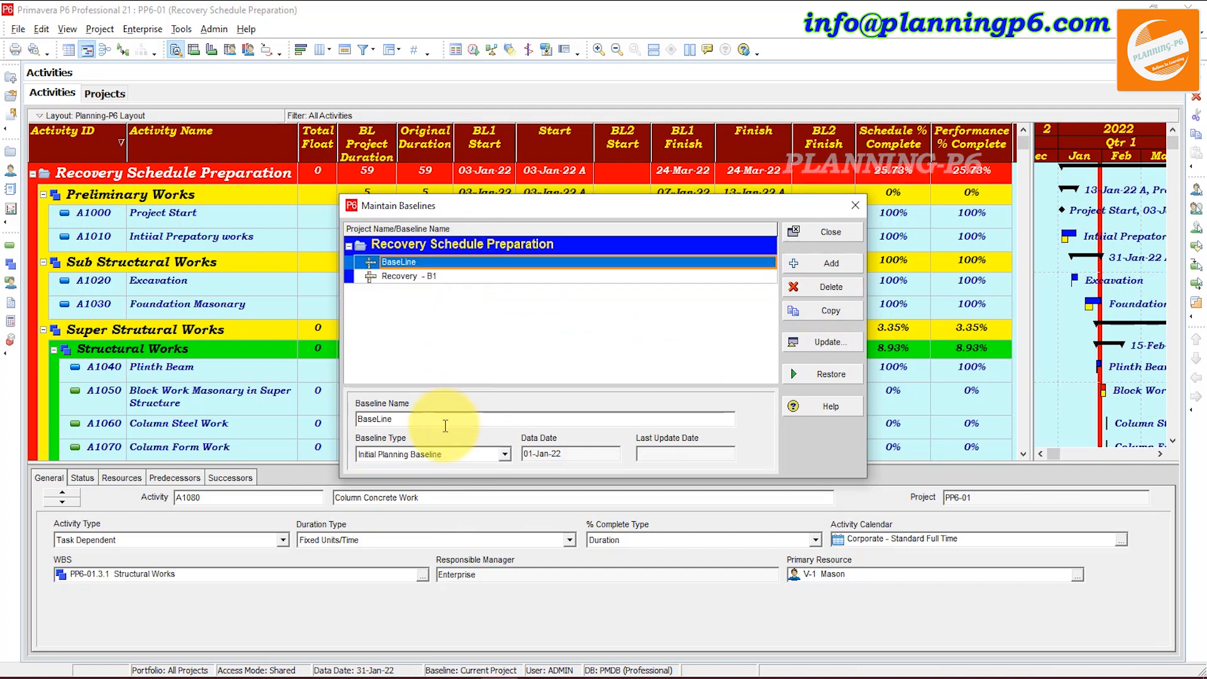
left_click(477, 276)
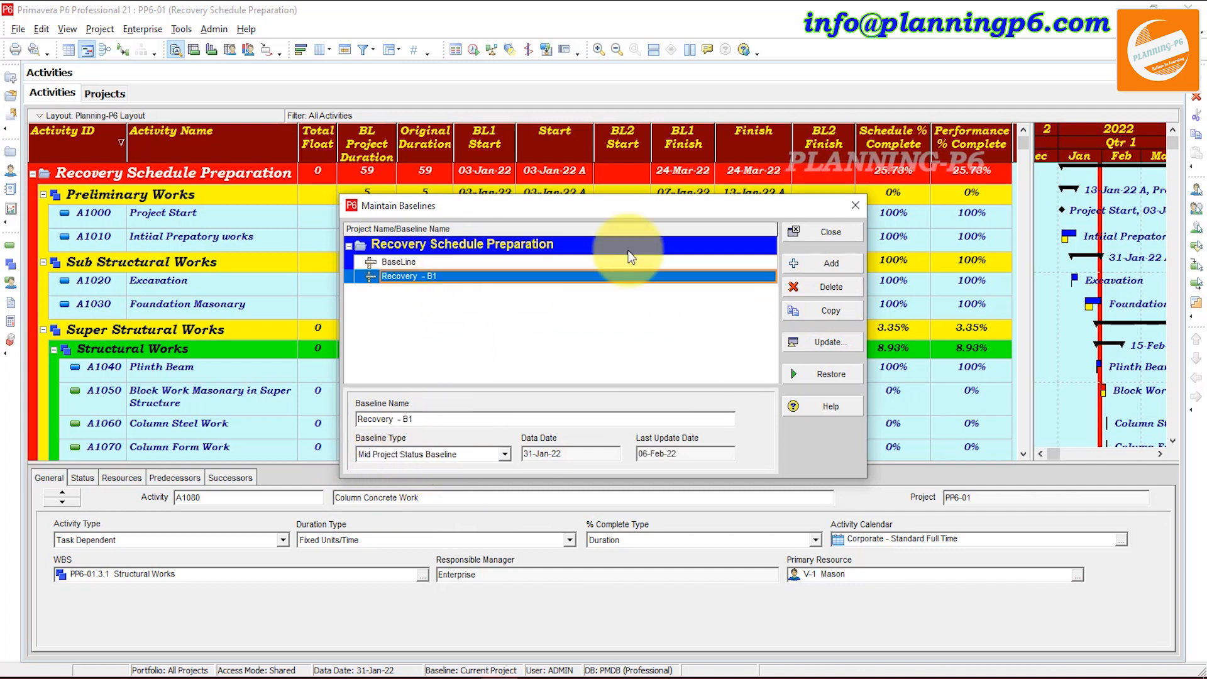
left_click(841, 235)
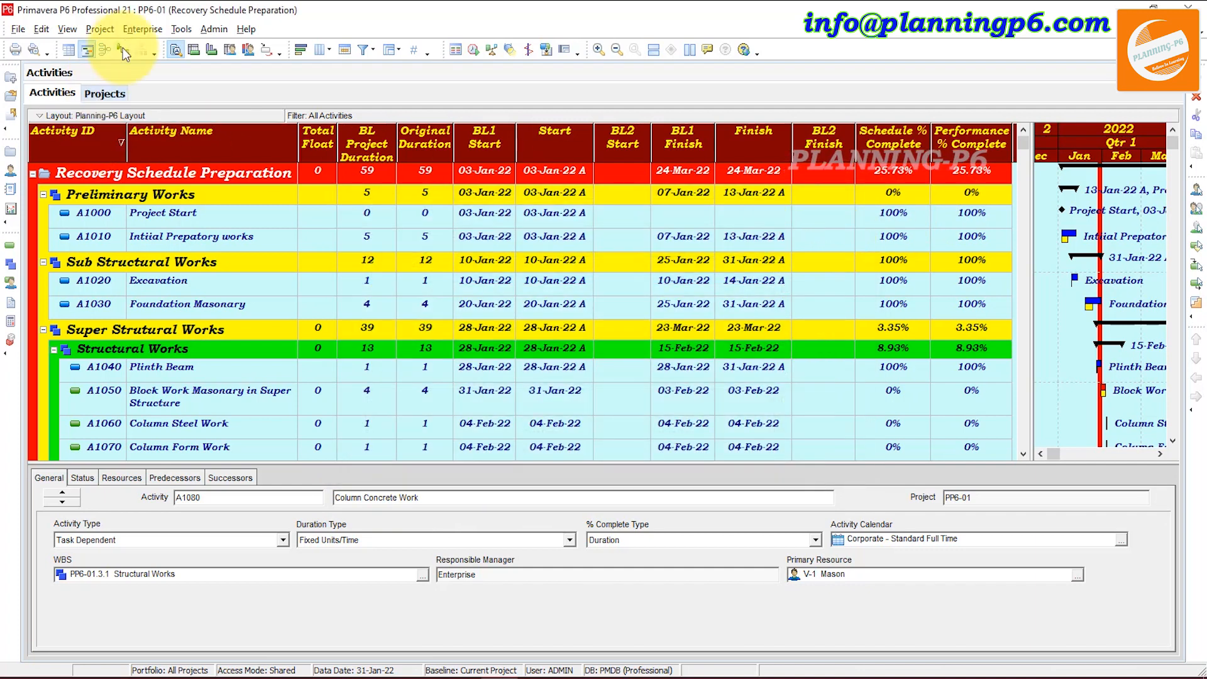
- Assign Recovery - B1 as project baseline, BaseLine as primary user baseline and Recovery - B1 as secondary user baseline
left_click(99, 29)
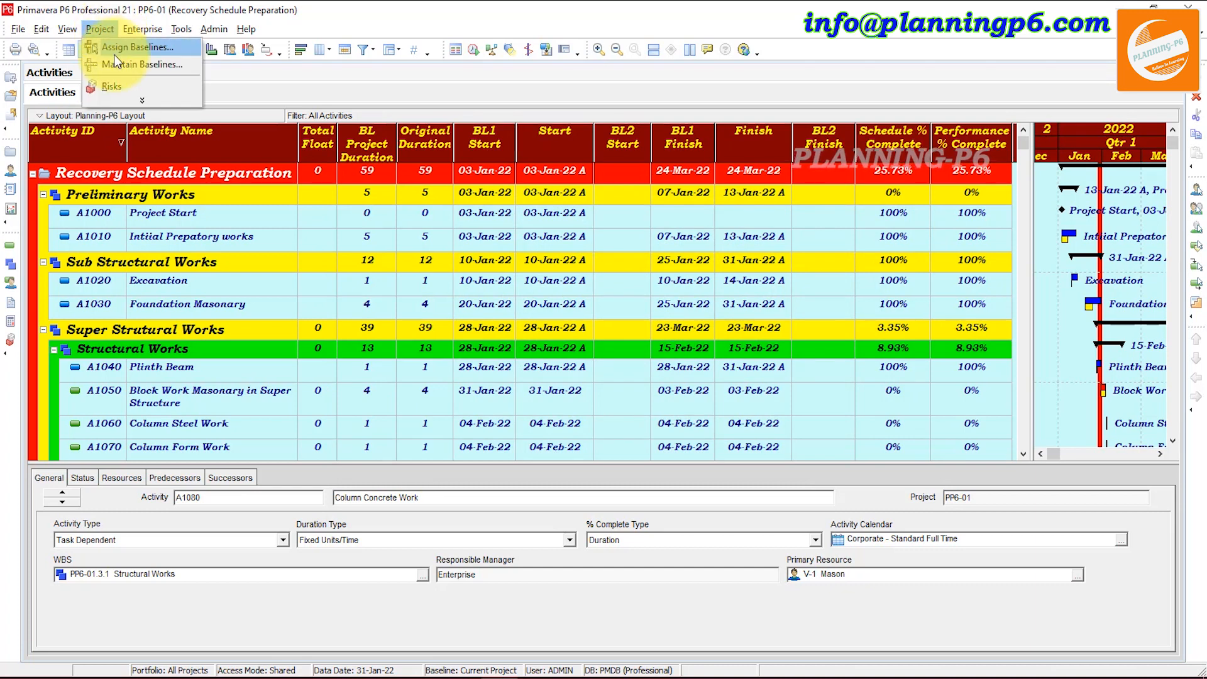
left_click(129, 47)
left_click(503, 297)
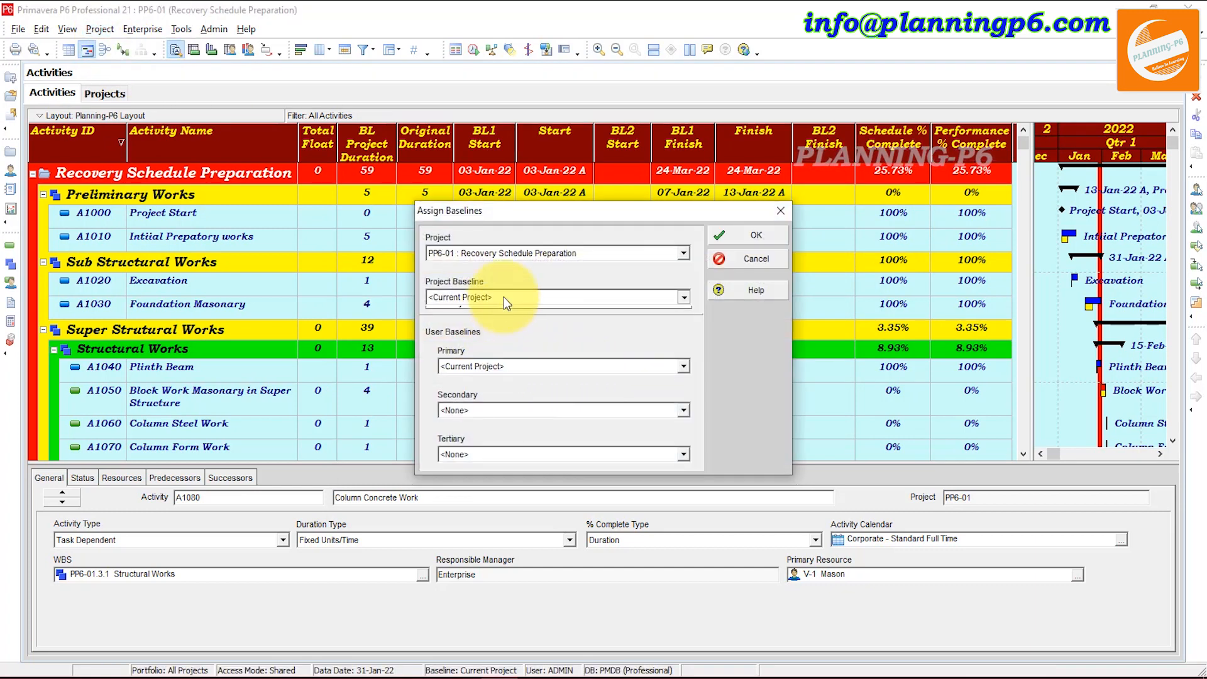
left_click(490, 334)
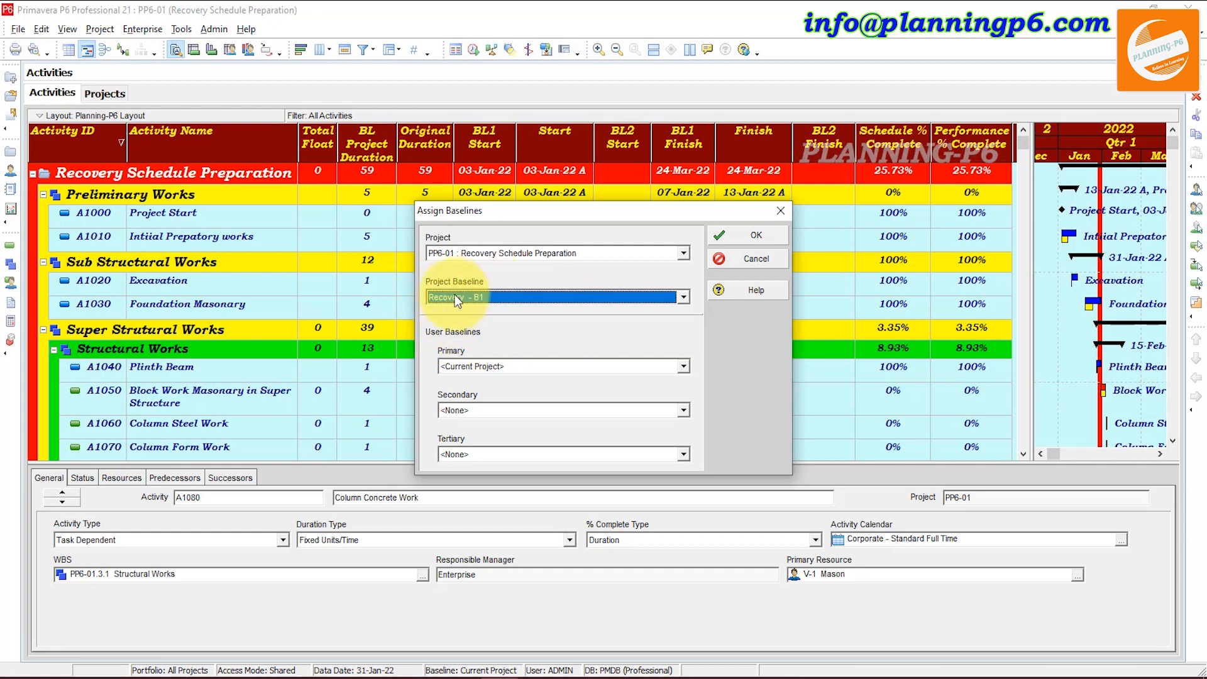
left_click(539, 367)
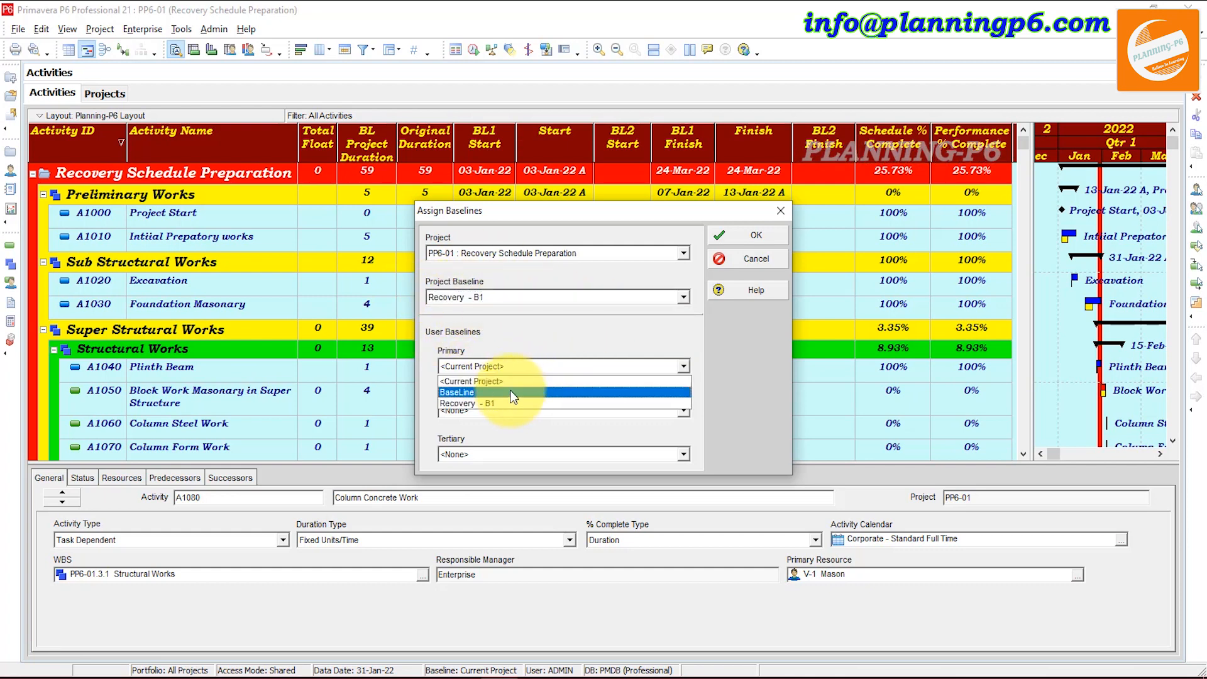
left_click(510, 390)
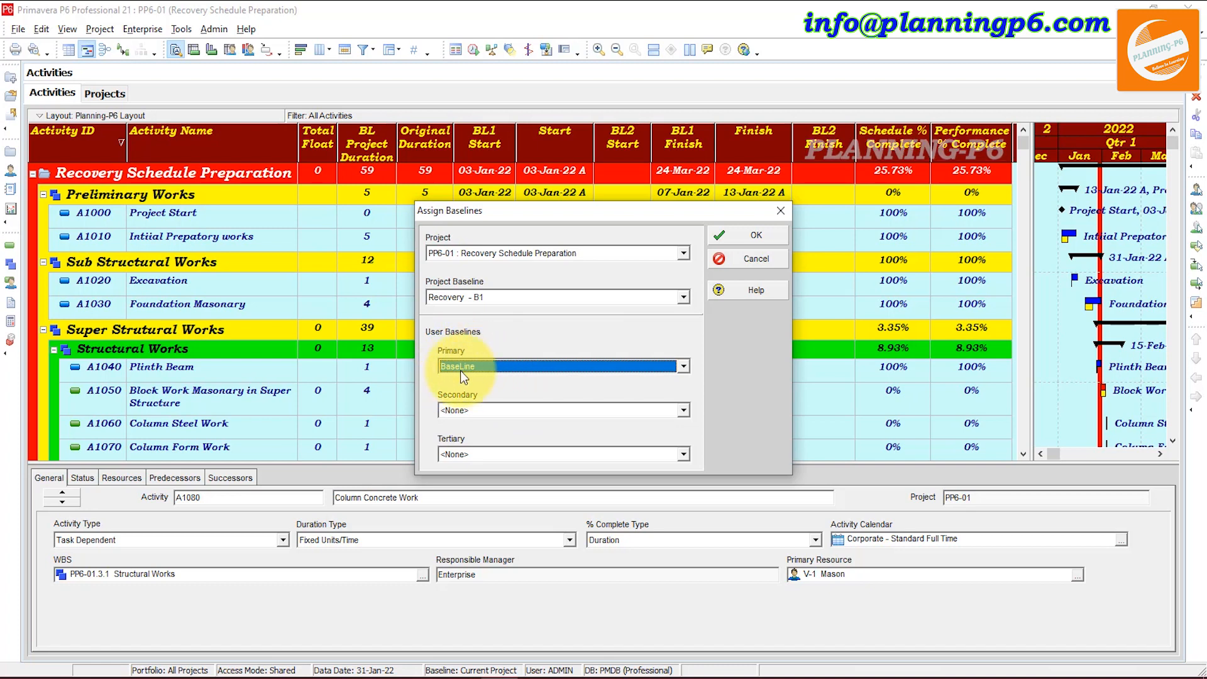
left_click(485, 408)
left_click(478, 446)
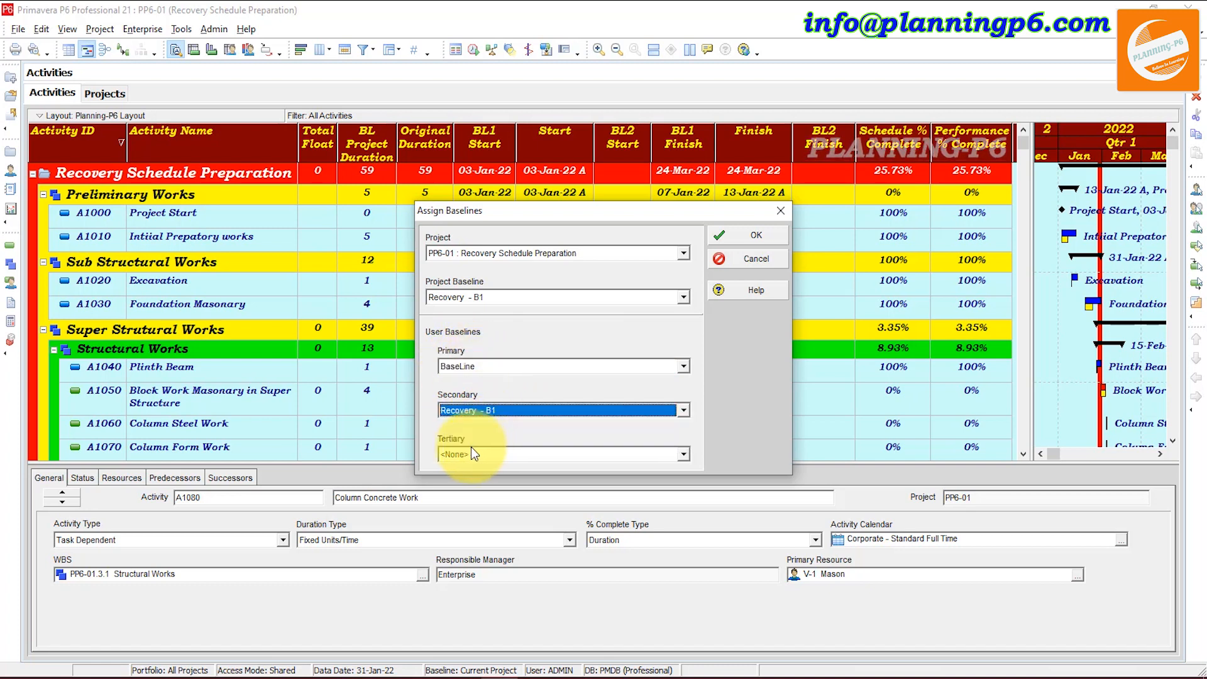
left_click(745, 237)
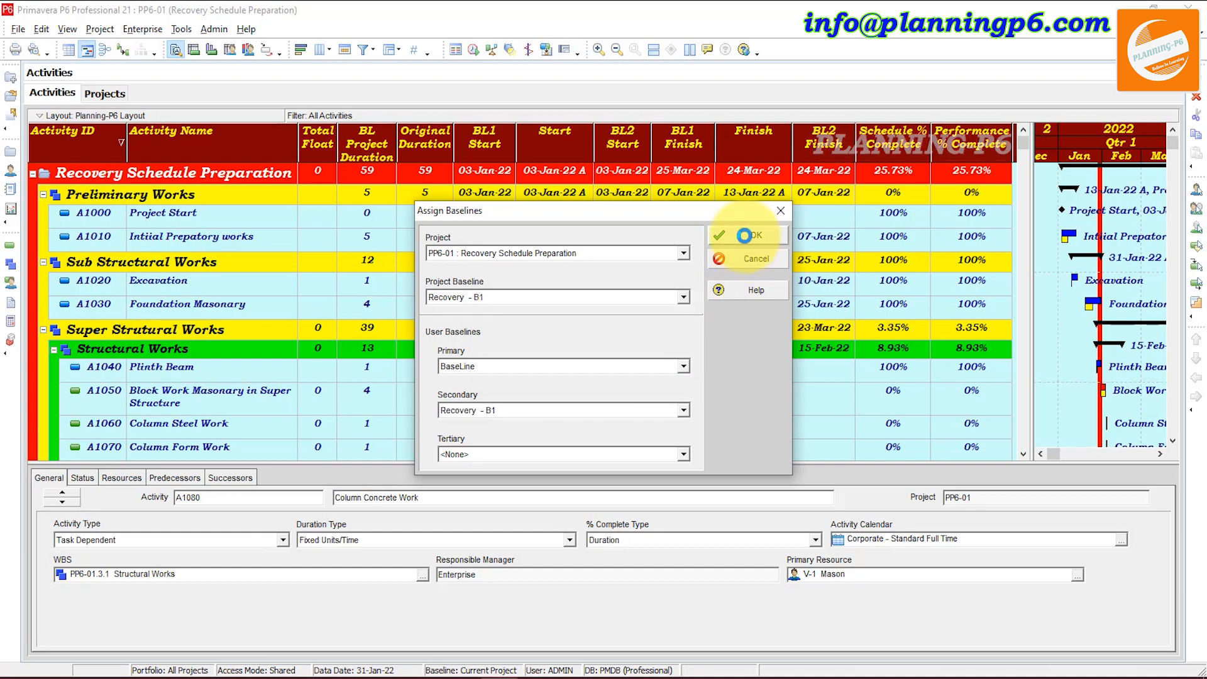
scroll(730, 269, "up", 2)
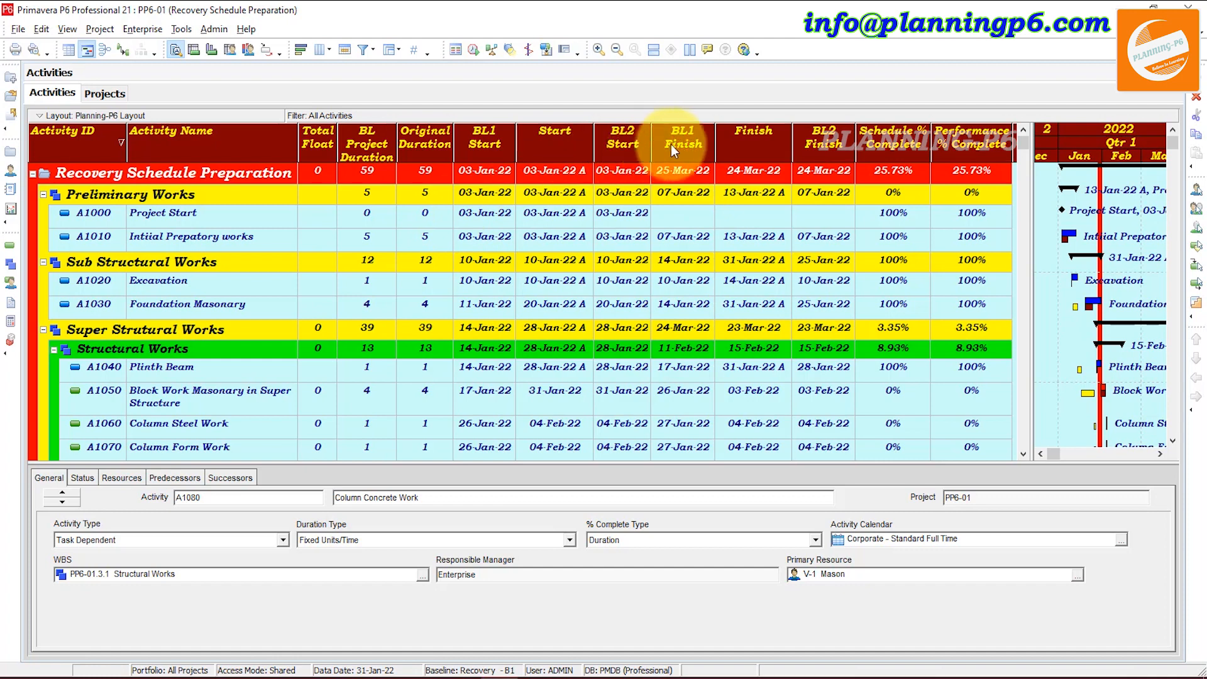
- Widen the BL2 Start and BL1 Finish columns and enlarge the Gantt chart area beside the activity table
left_click_drag(651, 148, 727, 143)
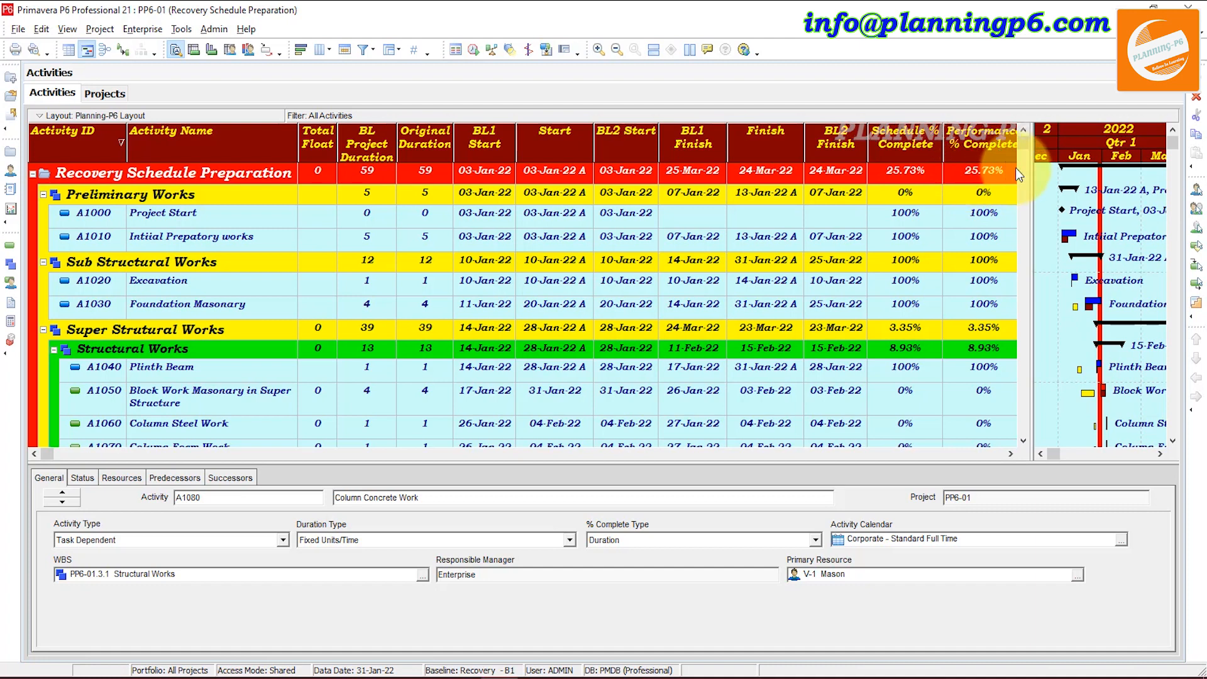
left_click_drag(1031, 169, 1037, 170)
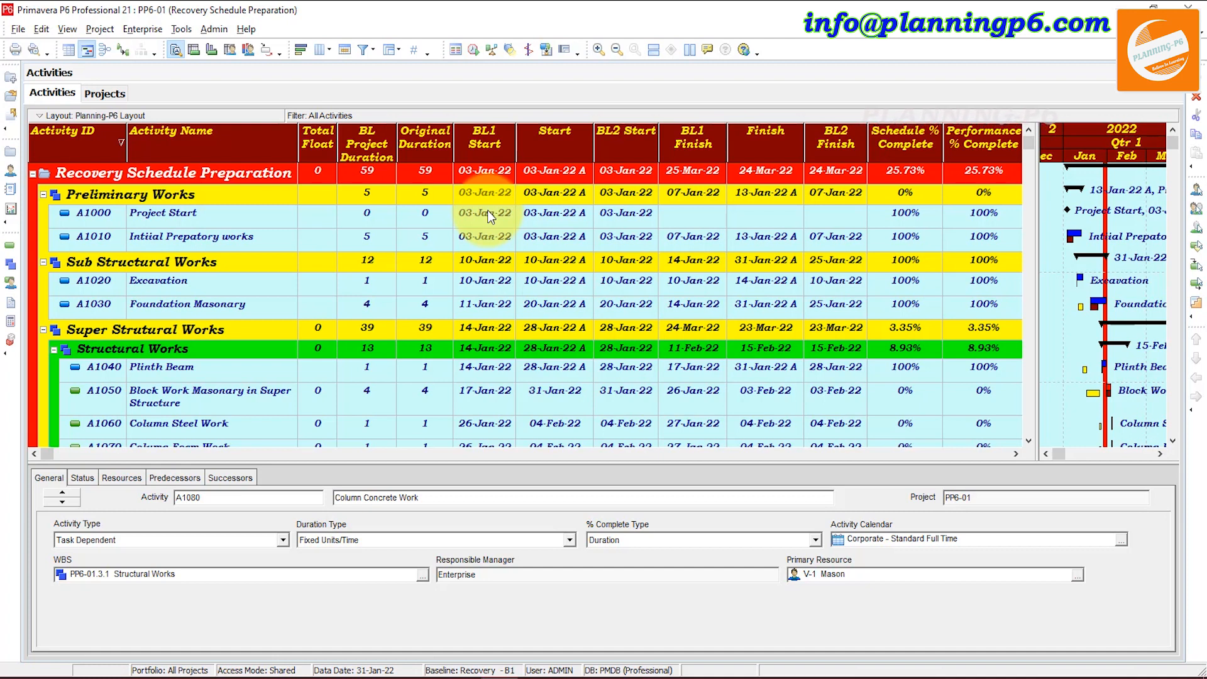
left_click_drag(1036, 244, 820, 258)
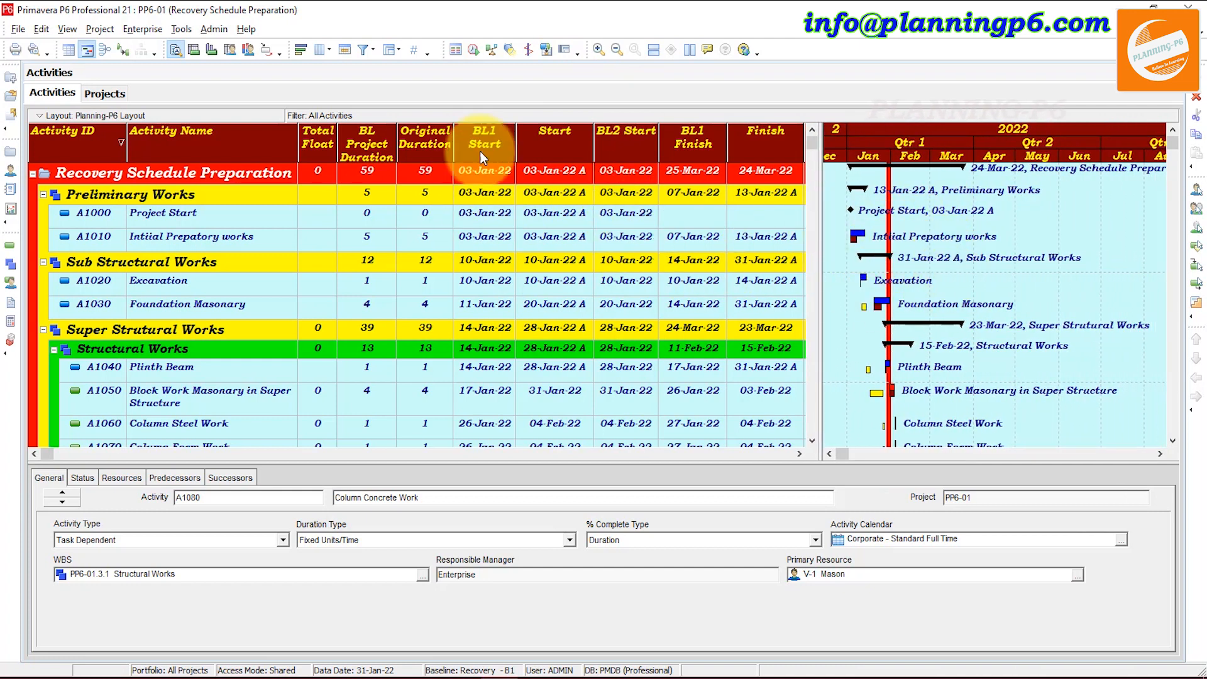
- Set the Second Baseline bar's color to red in the Gantt chart bar settings and apply it
right_click(953, 268)
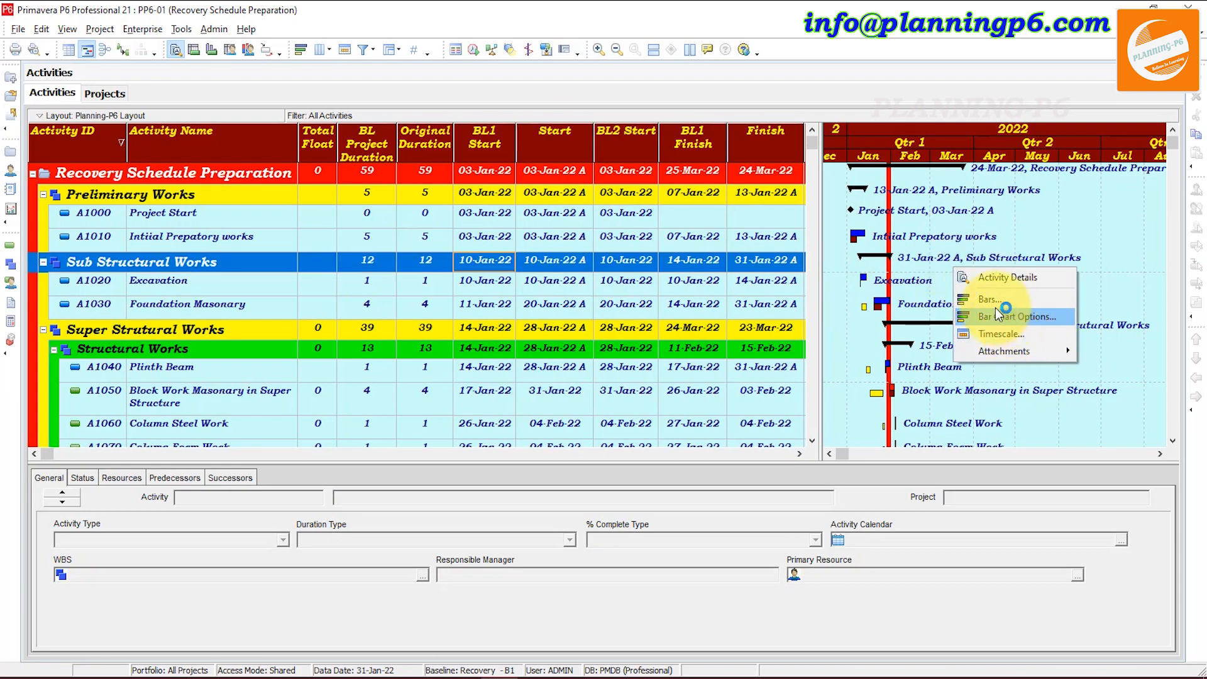
key("Escape")
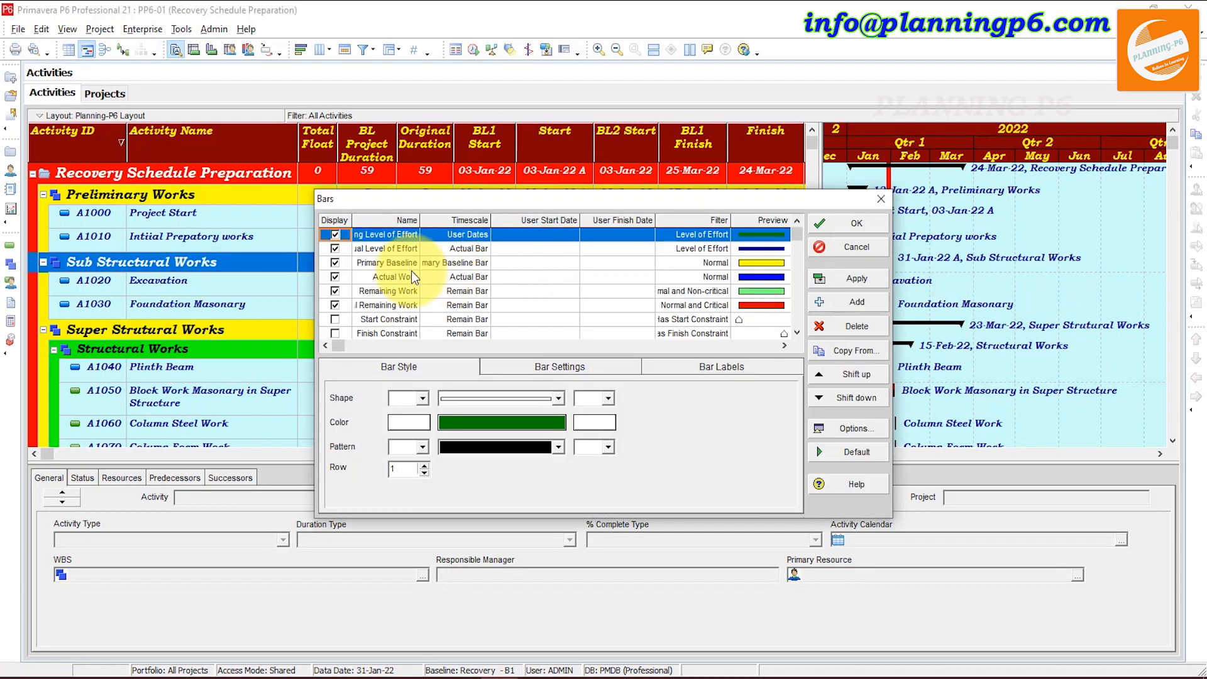
left_click_drag(420, 220, 492, 219)
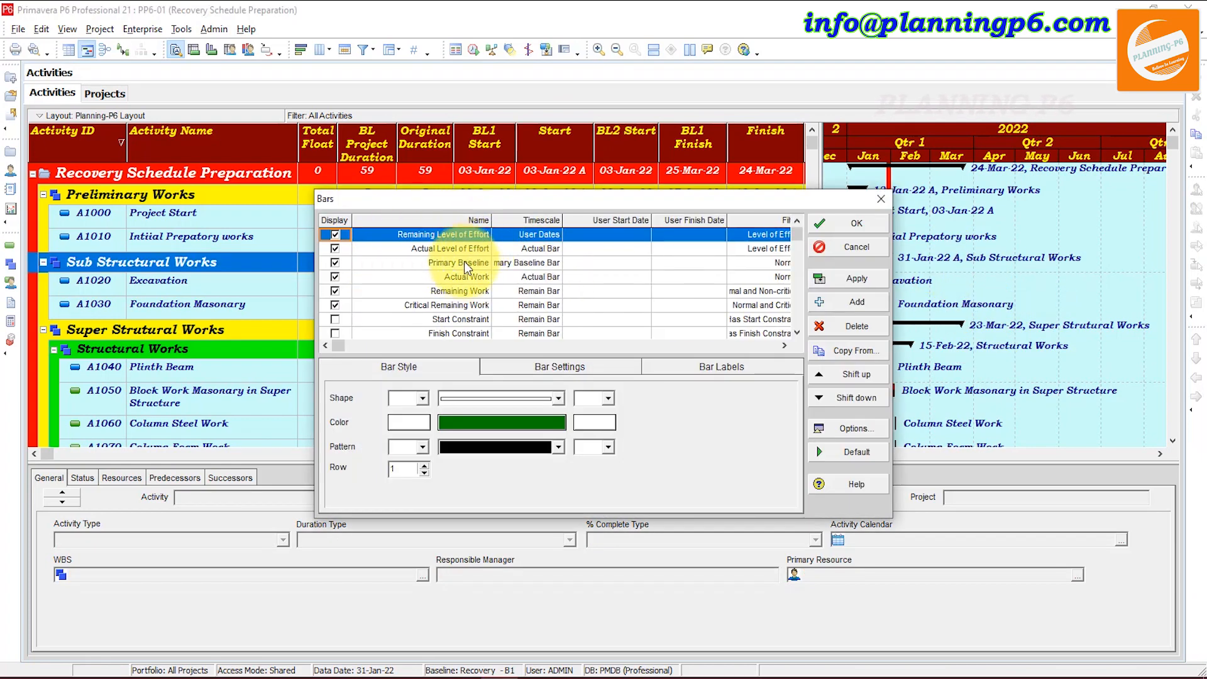
left_click(451, 263)
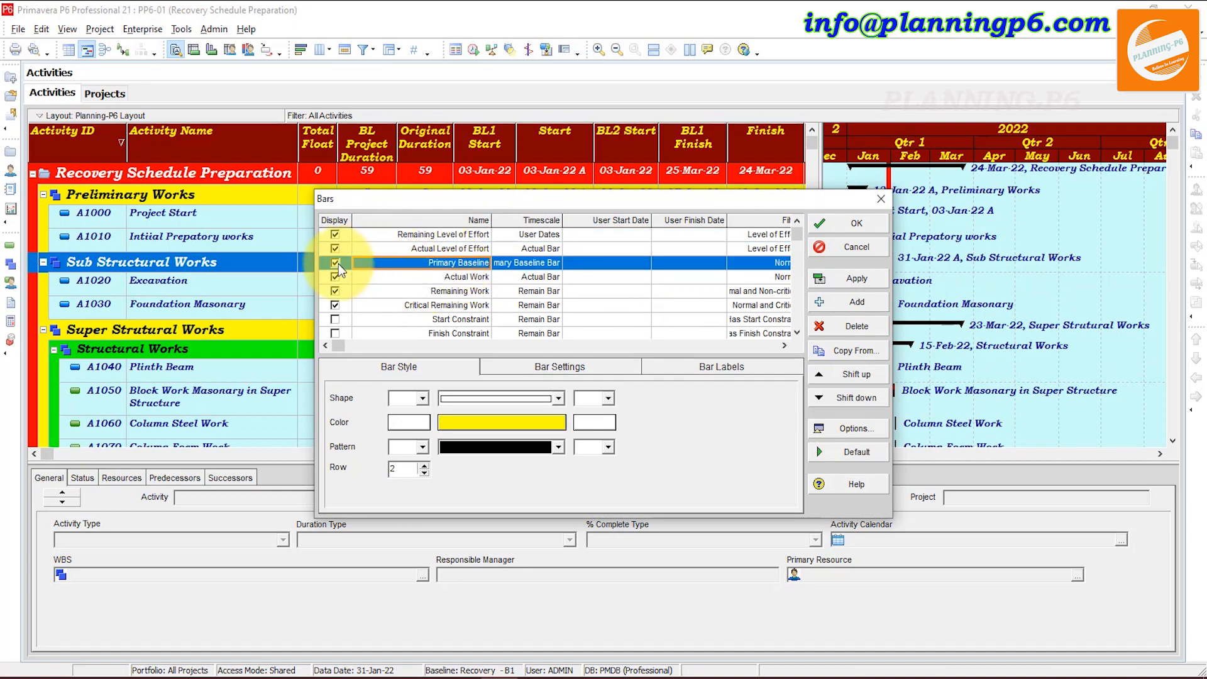
scroll(444, 296, "down", 2)
scroll(440, 299, "down", 3)
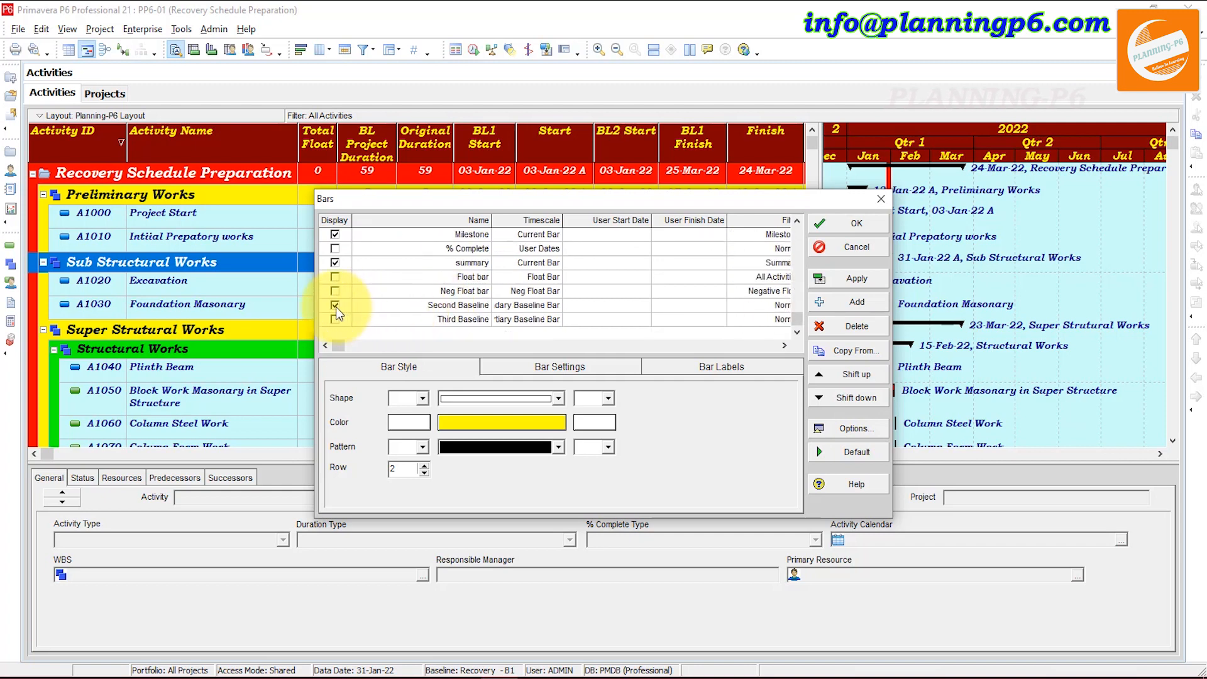
left_click(454, 306)
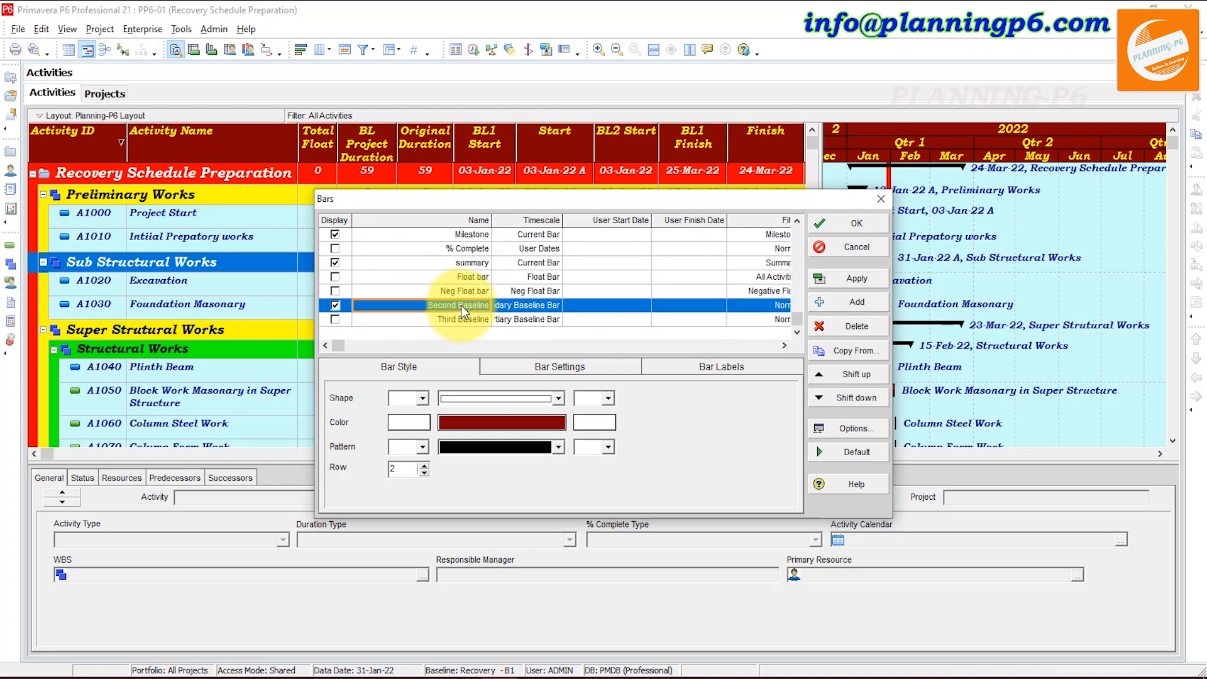
left_click(539, 421)
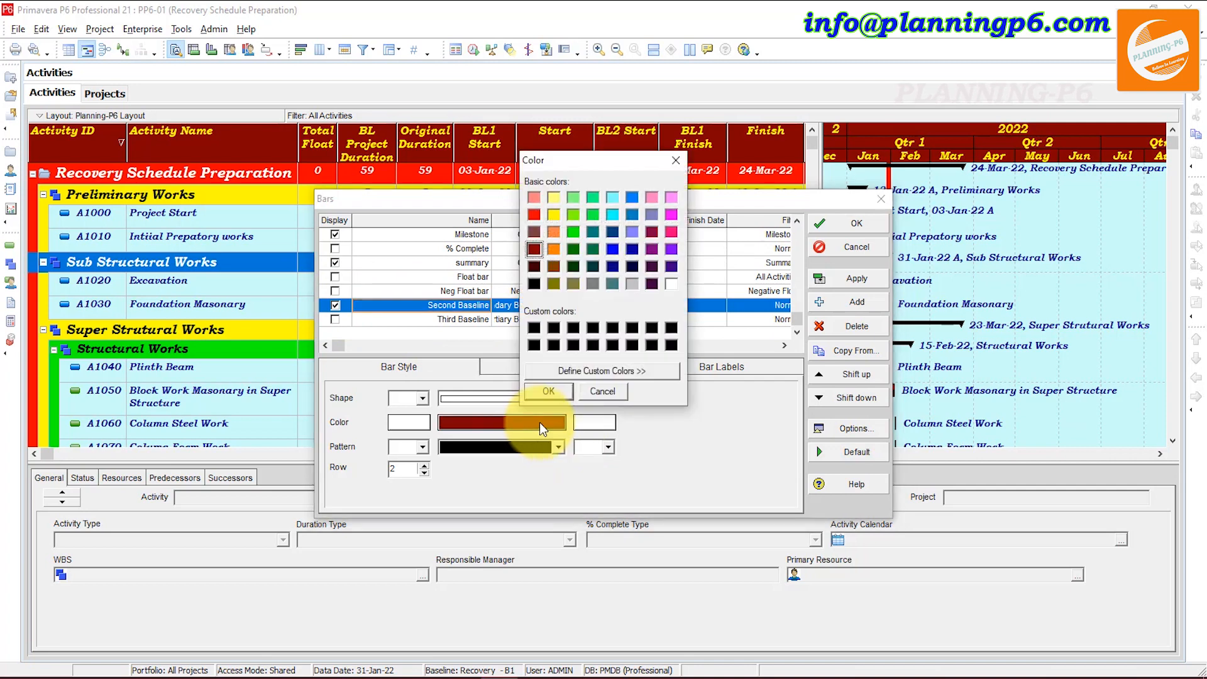
left_click(533, 215)
left_click(557, 391)
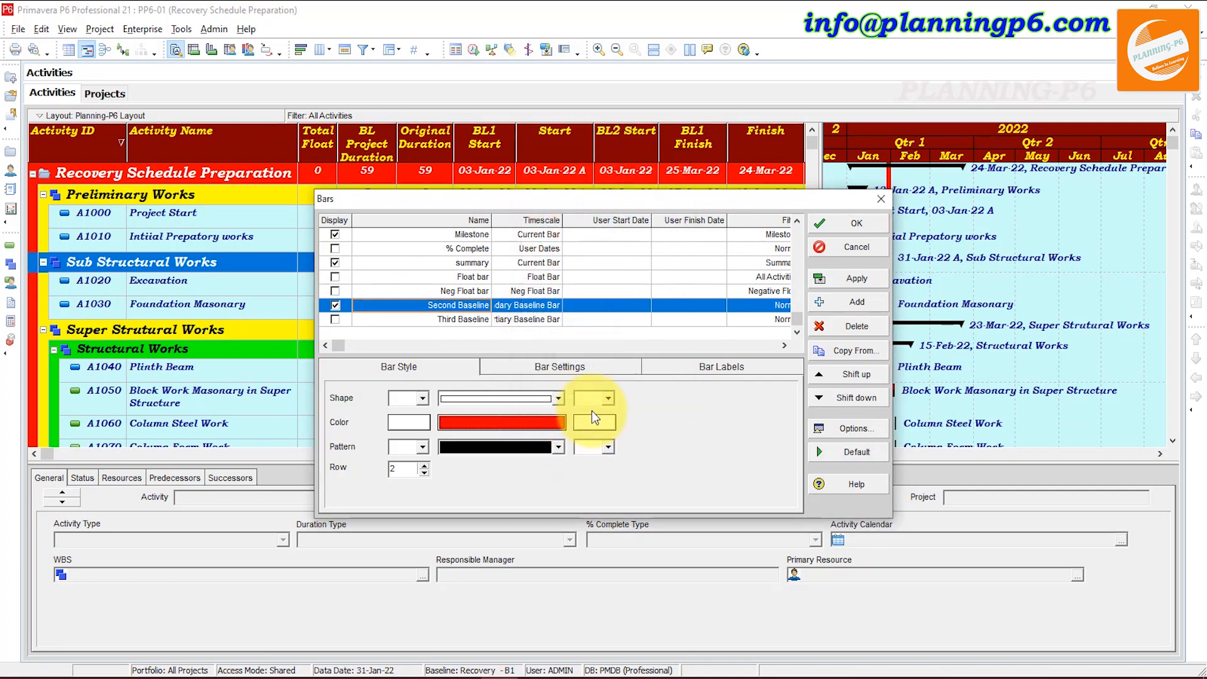
left_click(852, 277)
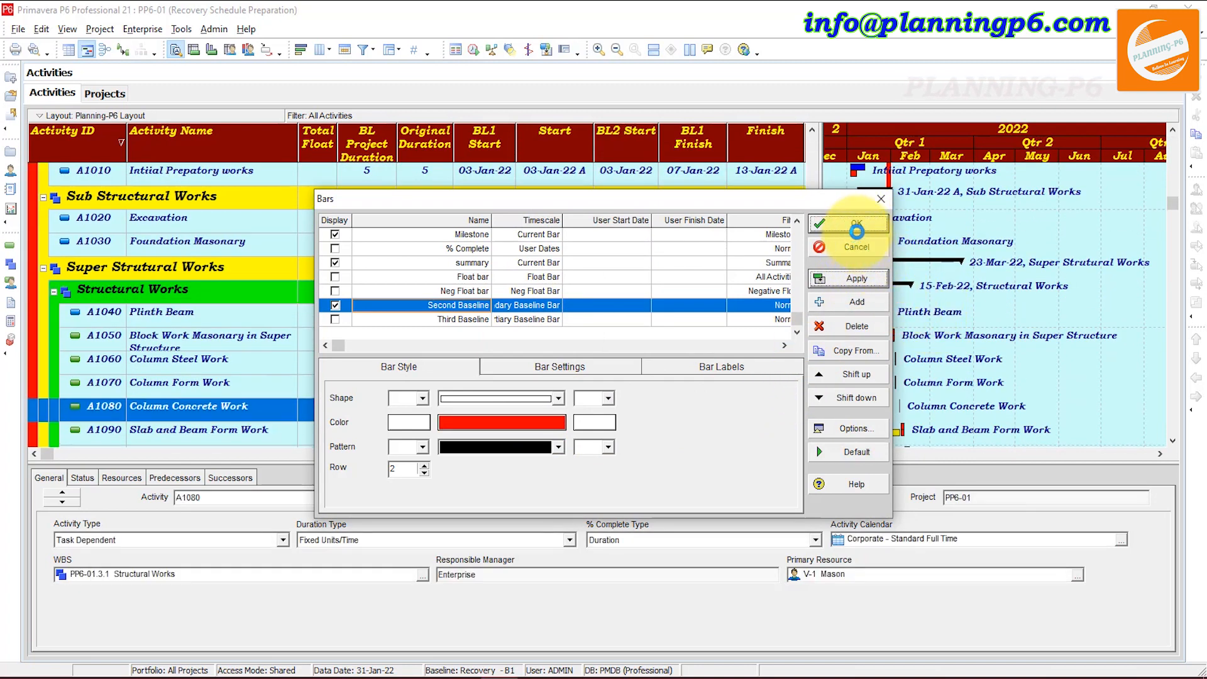
left_click(859, 237)
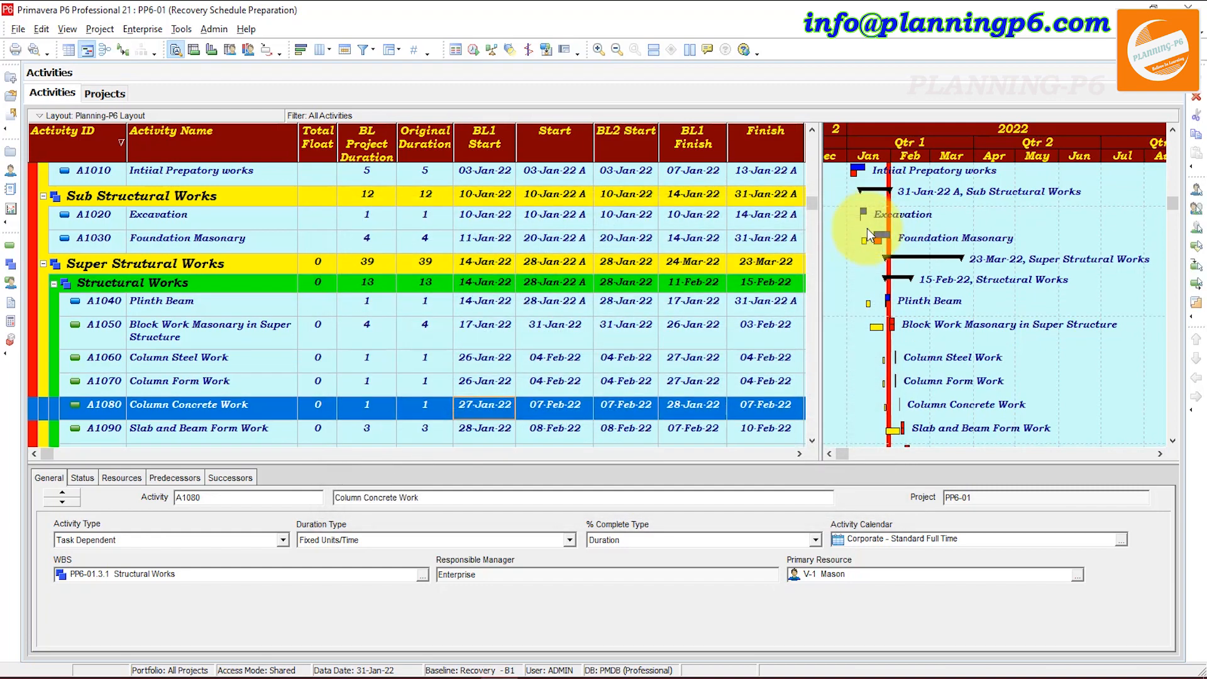
- Expand the Gantt timescale and compare the primary and secondary baseline bars with the current bars across the activities
left_click_drag(893, 156, 1005, 157)
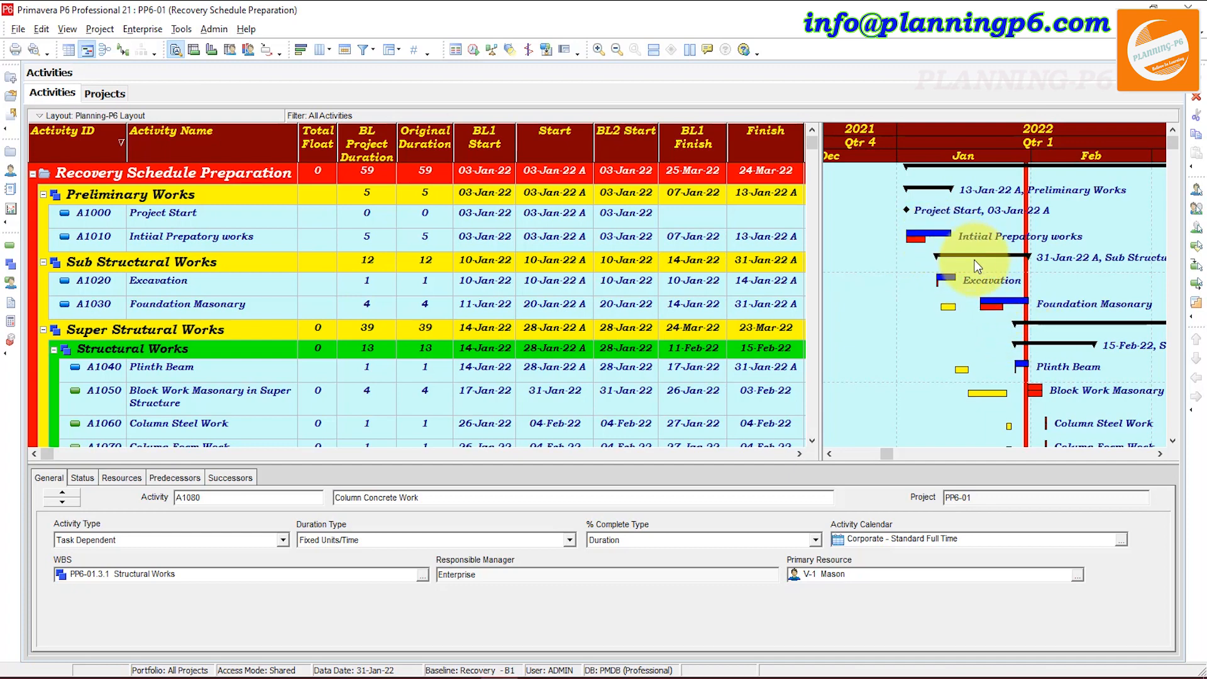
scroll(980, 292, "down", 1)
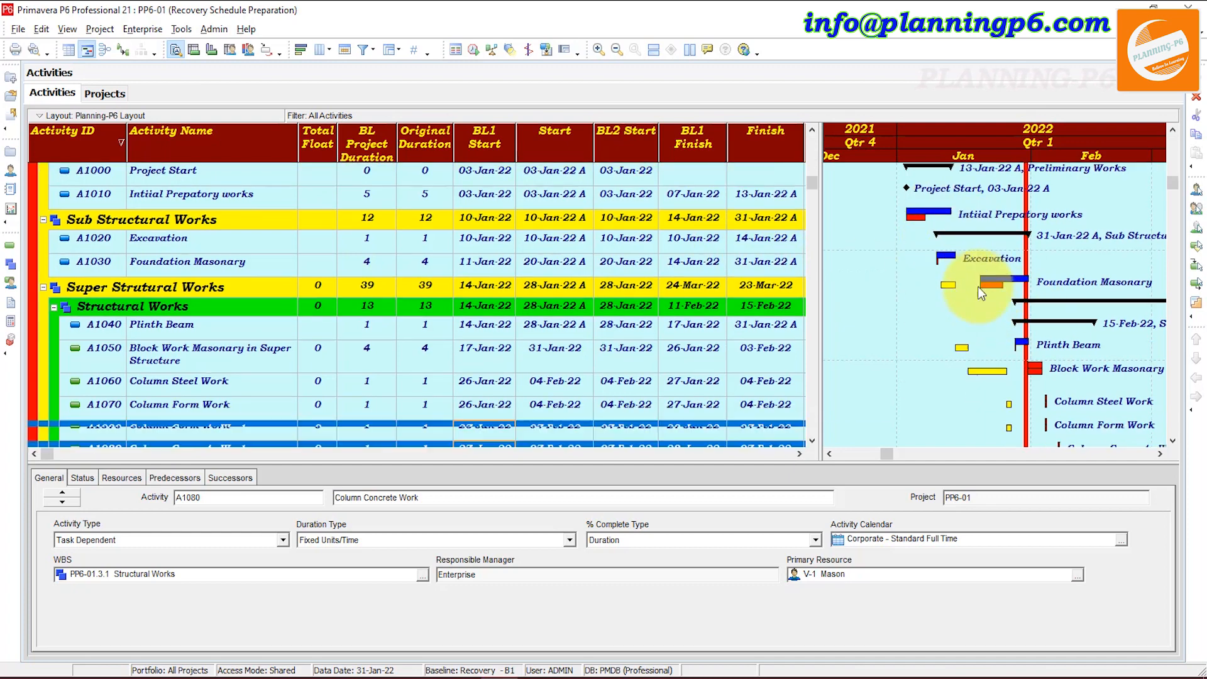
scroll(980, 294, "down", 5)
scroll(1072, 220, "up", 1)
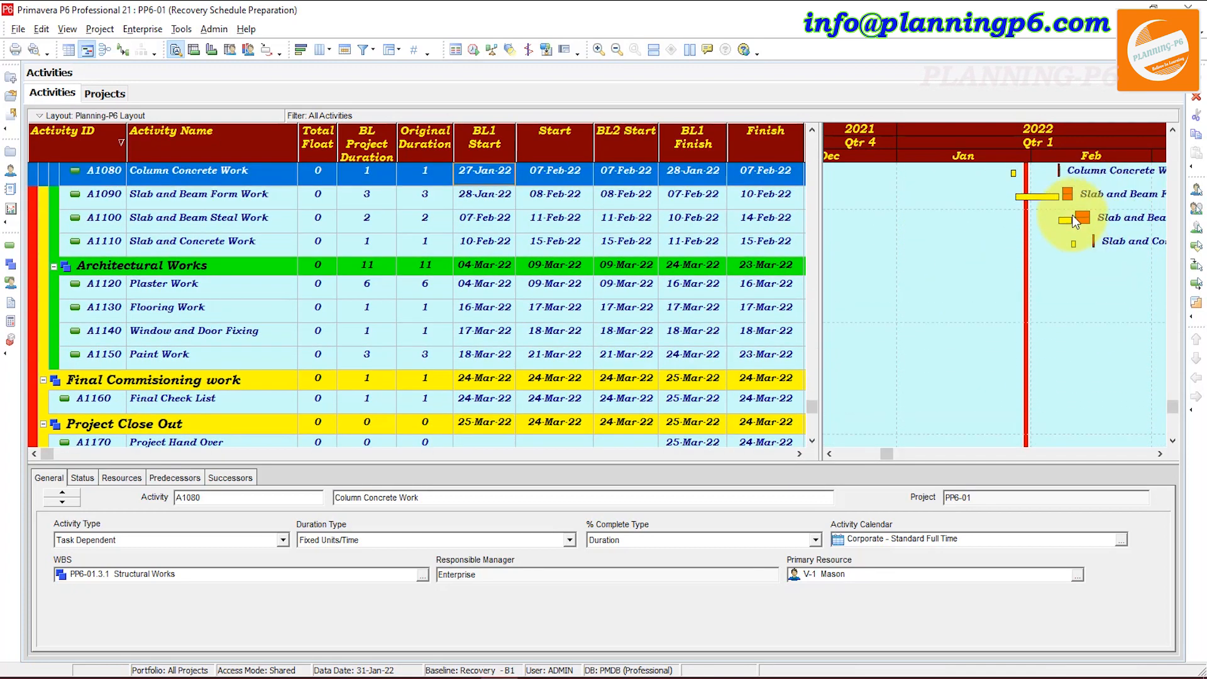
scroll(1072, 214, "up", 5)
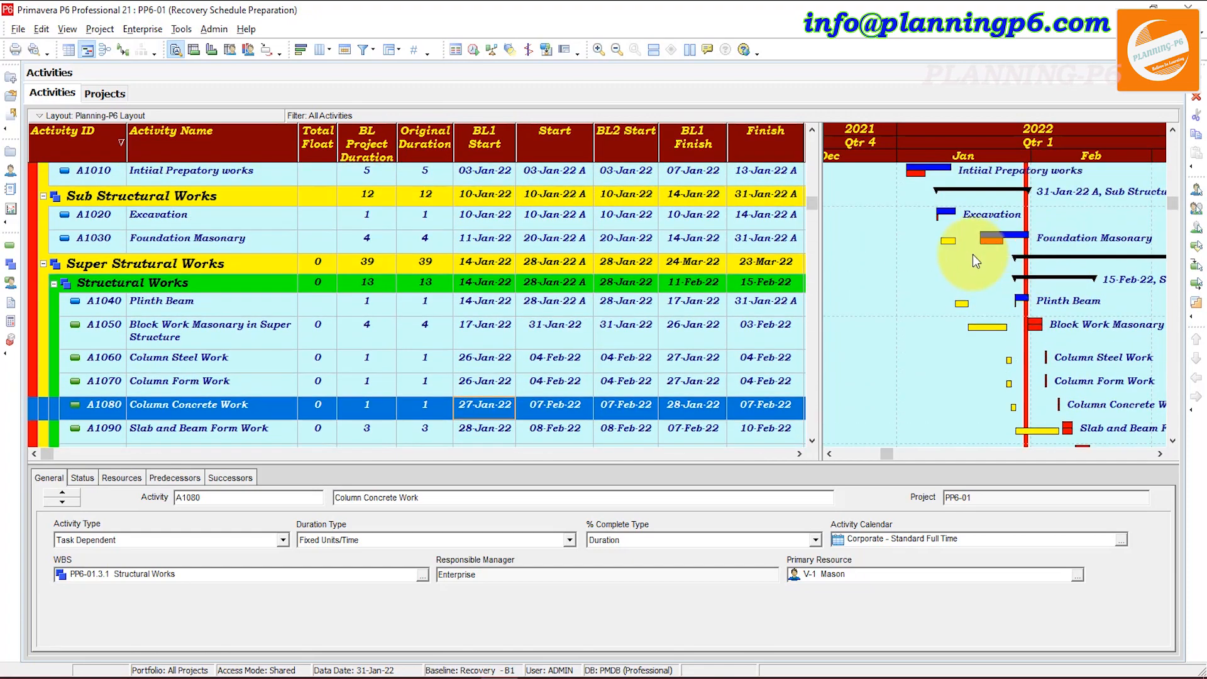
- Recolor the Second Baseline bar pink in the Gantt chart bar settings and apply the change
right_click(972, 254)
left_click(995, 284)
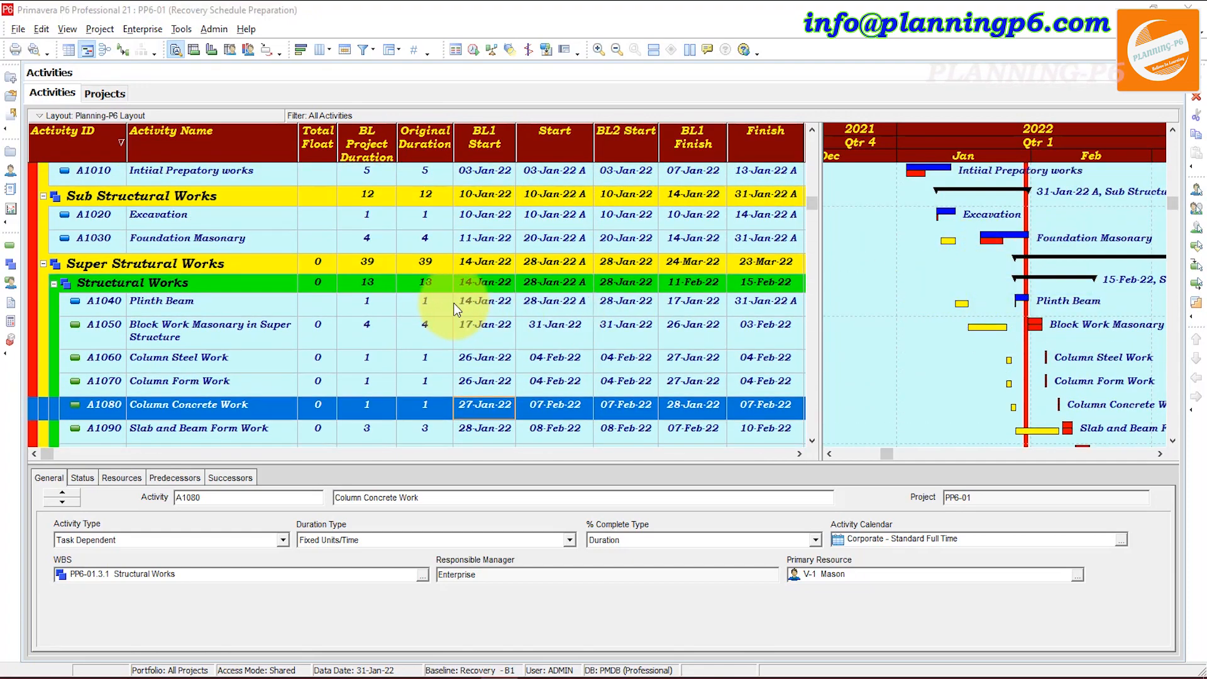
scroll(398, 299, "down", 3)
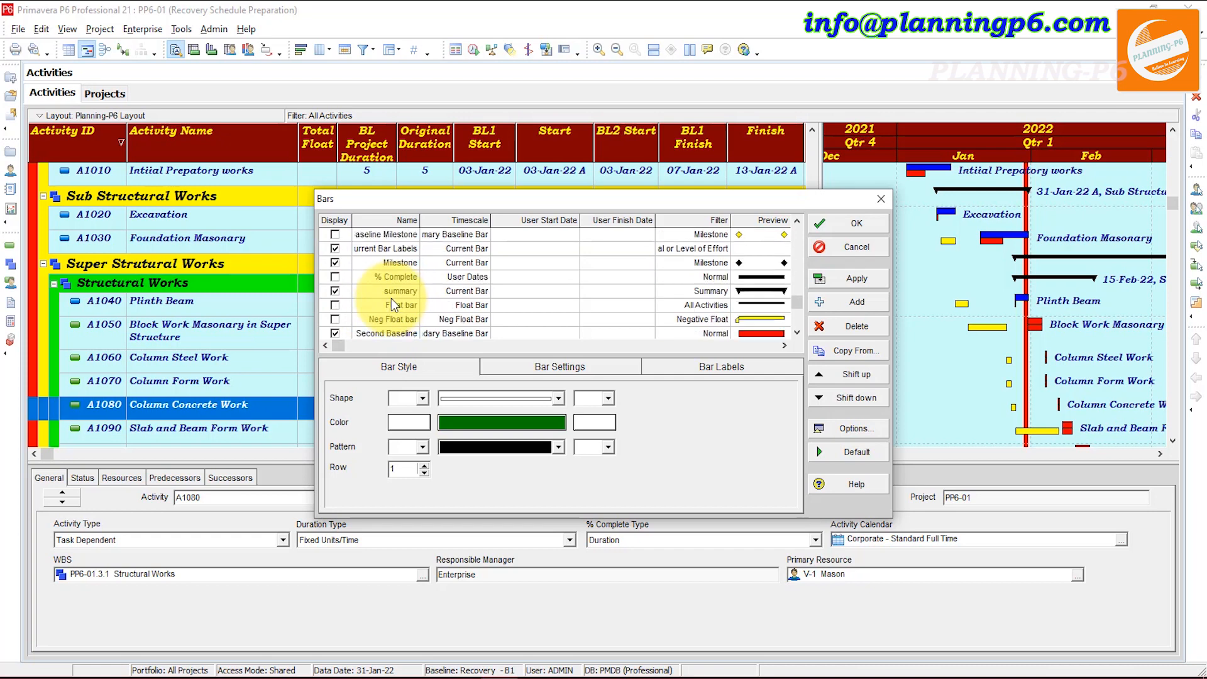
scroll(396, 300, "down", 2)
left_click(402, 306)
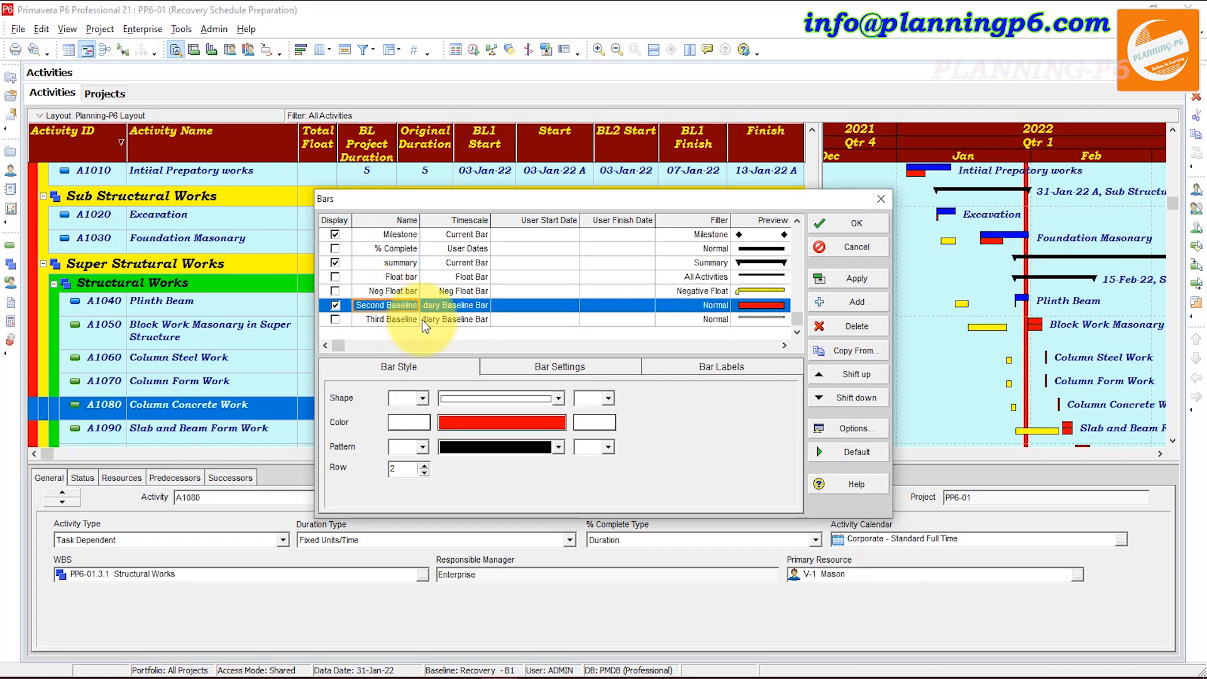
left_click(516, 422)
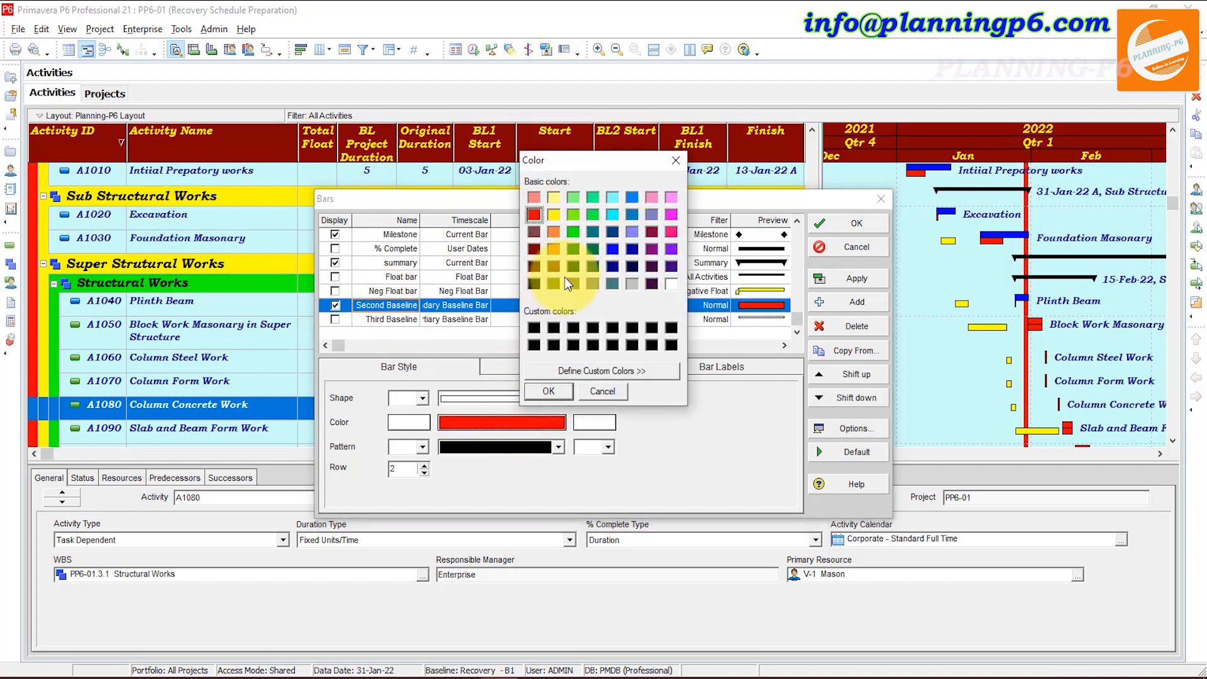
left_click(534, 249)
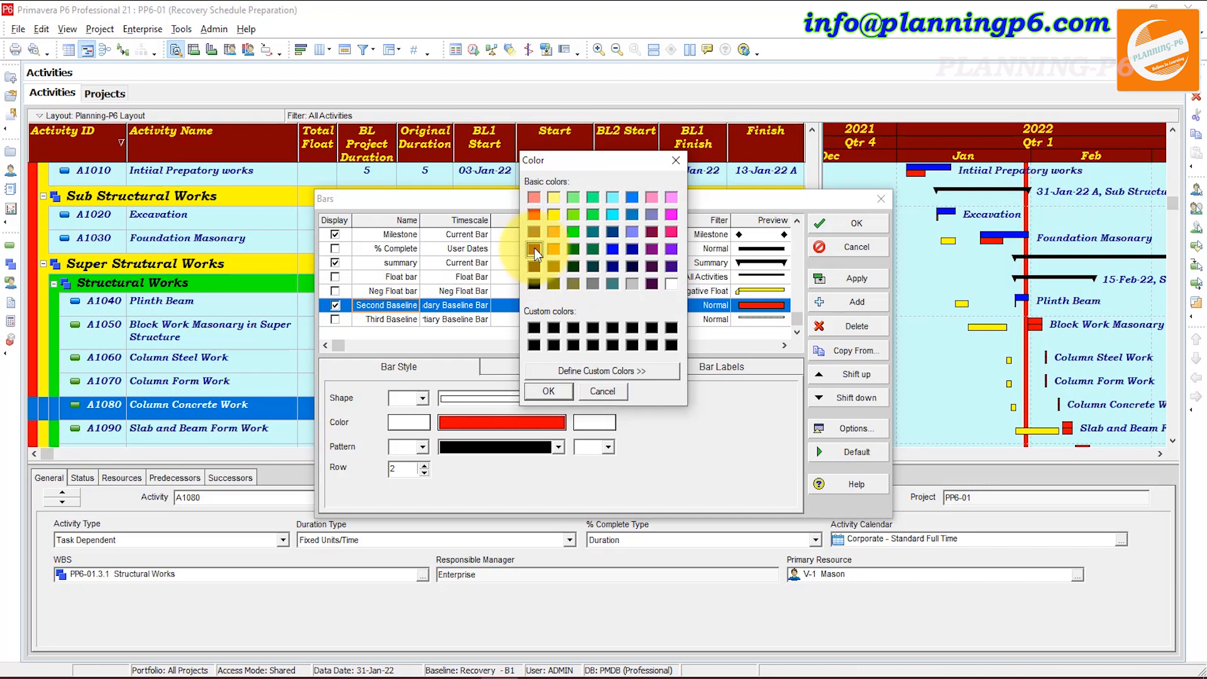
left_click(670, 228)
left_click(548, 391)
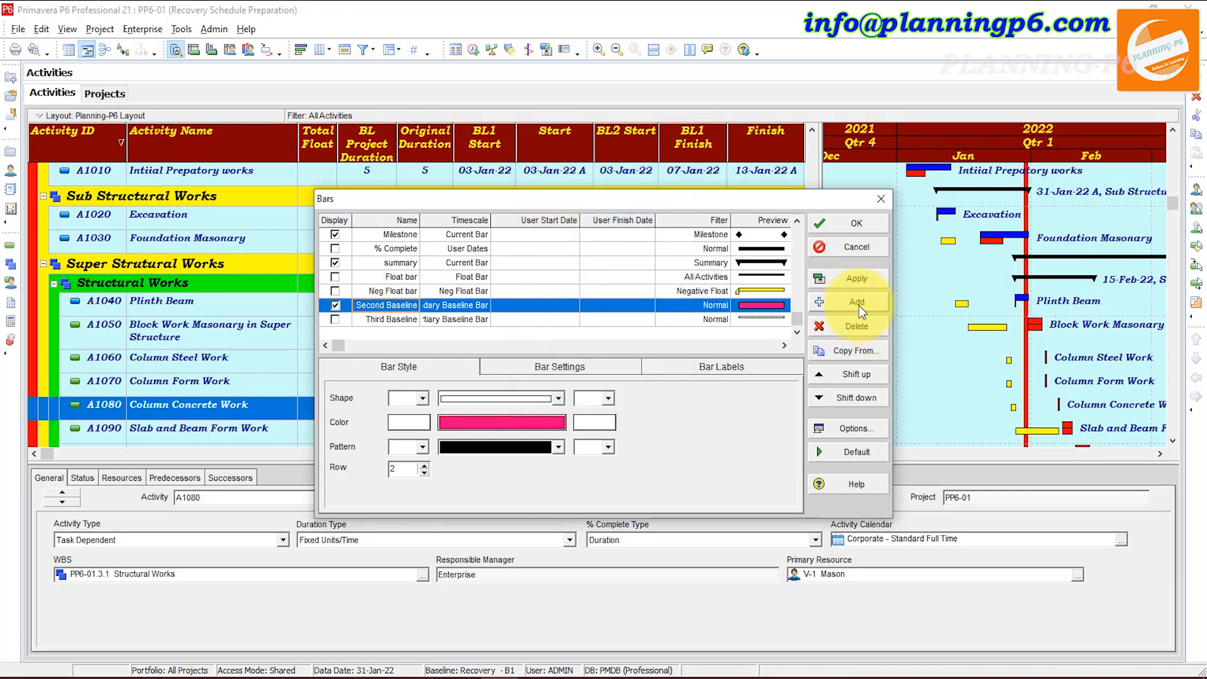
left_click(861, 276)
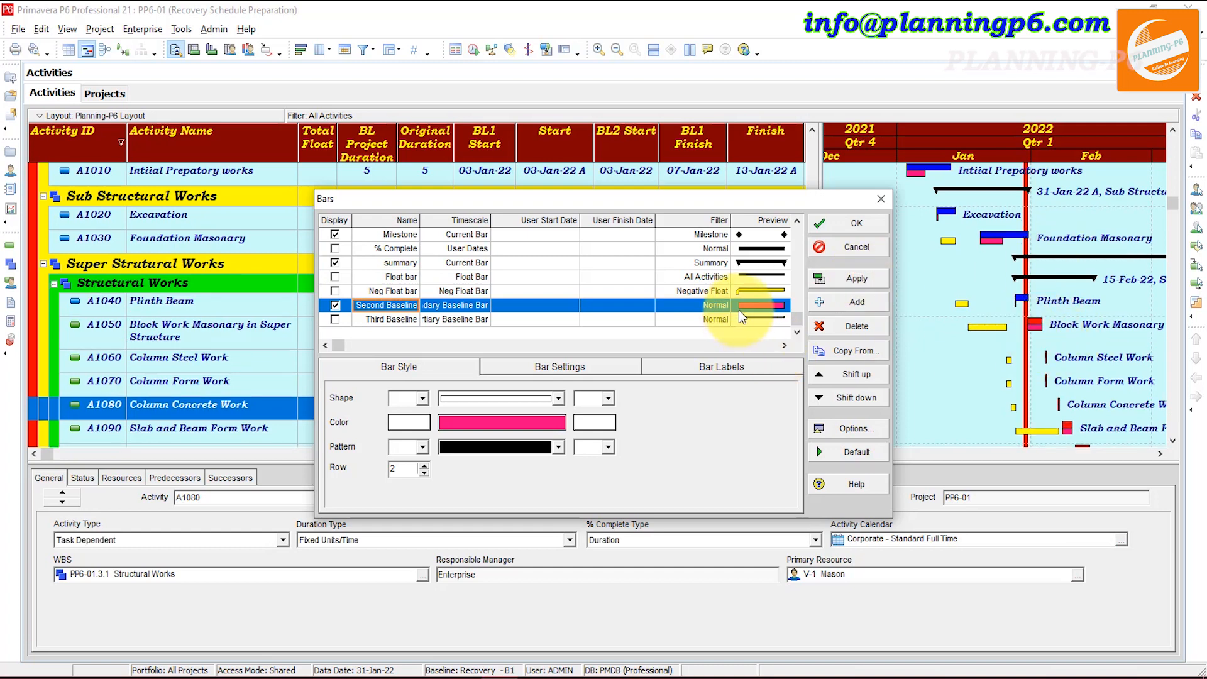
- Set the Second Baseline bar's color to orange, apply it and return to the Gantt chart
left_click(523, 420)
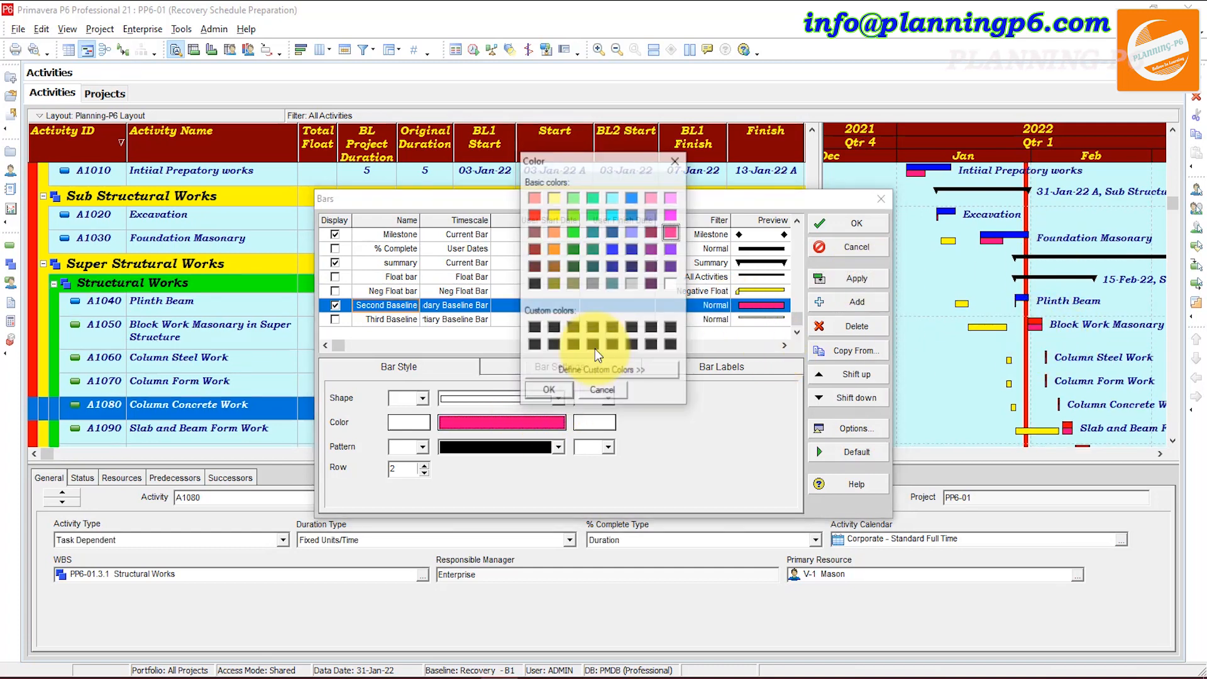
left_click(572, 231)
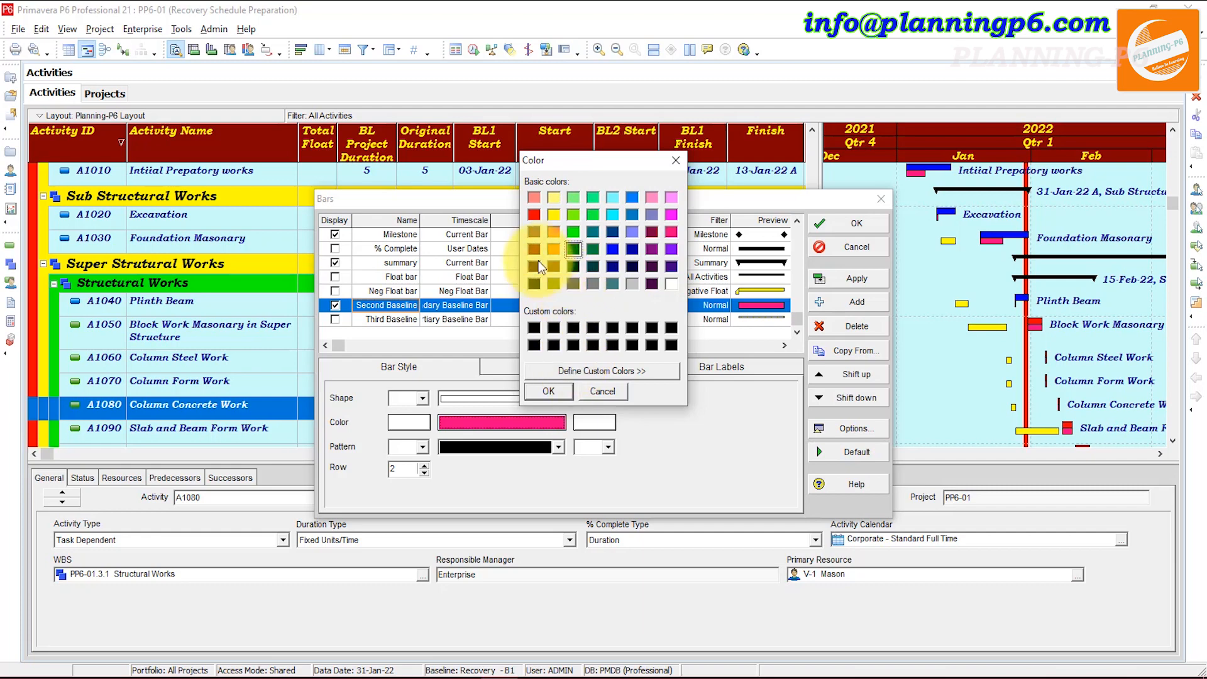
left_click(553, 249)
left_click(548, 391)
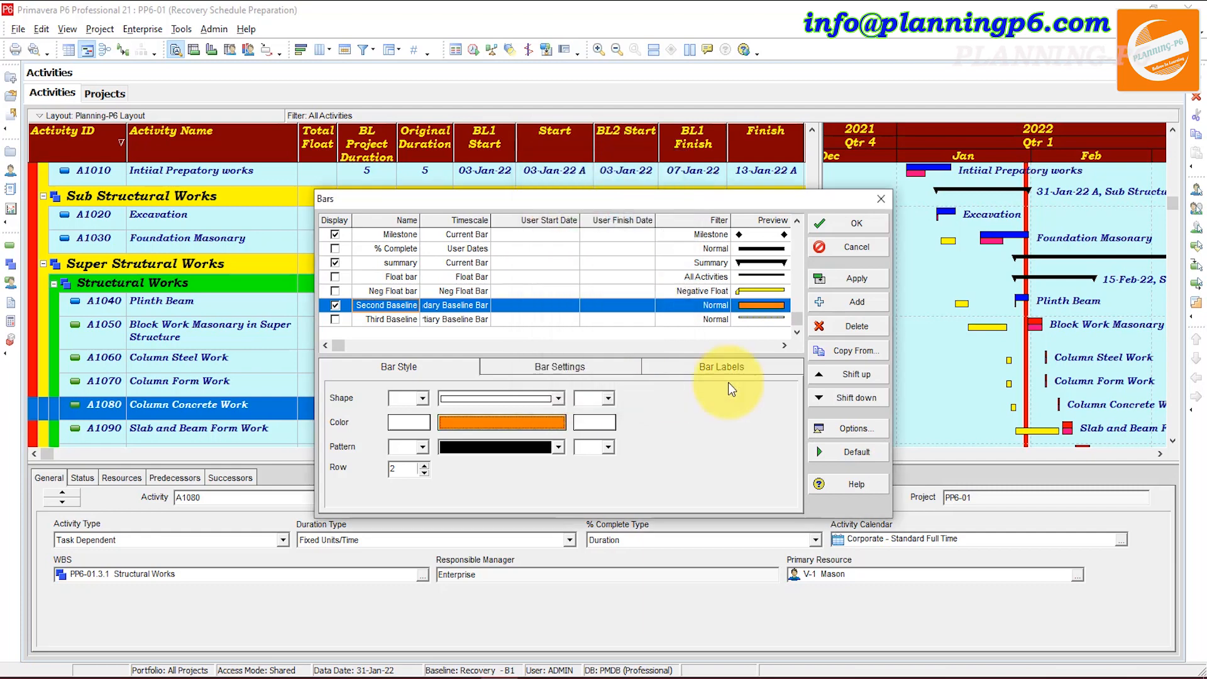
left_click(838, 283)
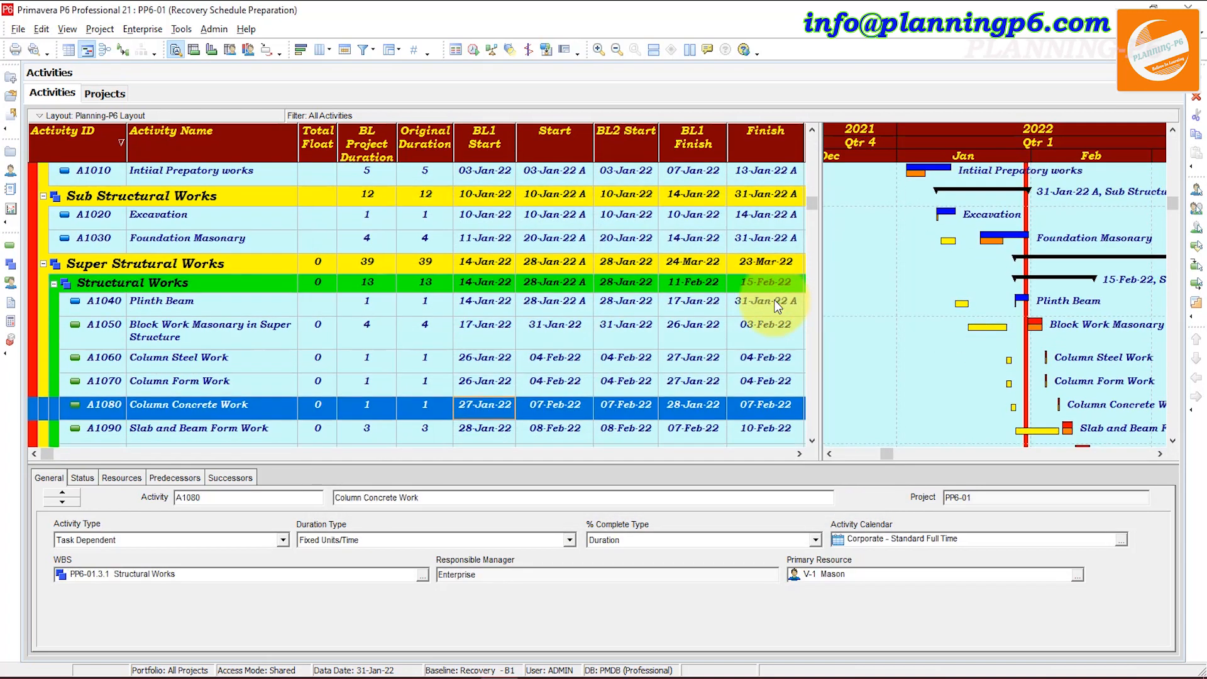
scroll(1002, 312, "up", 3)
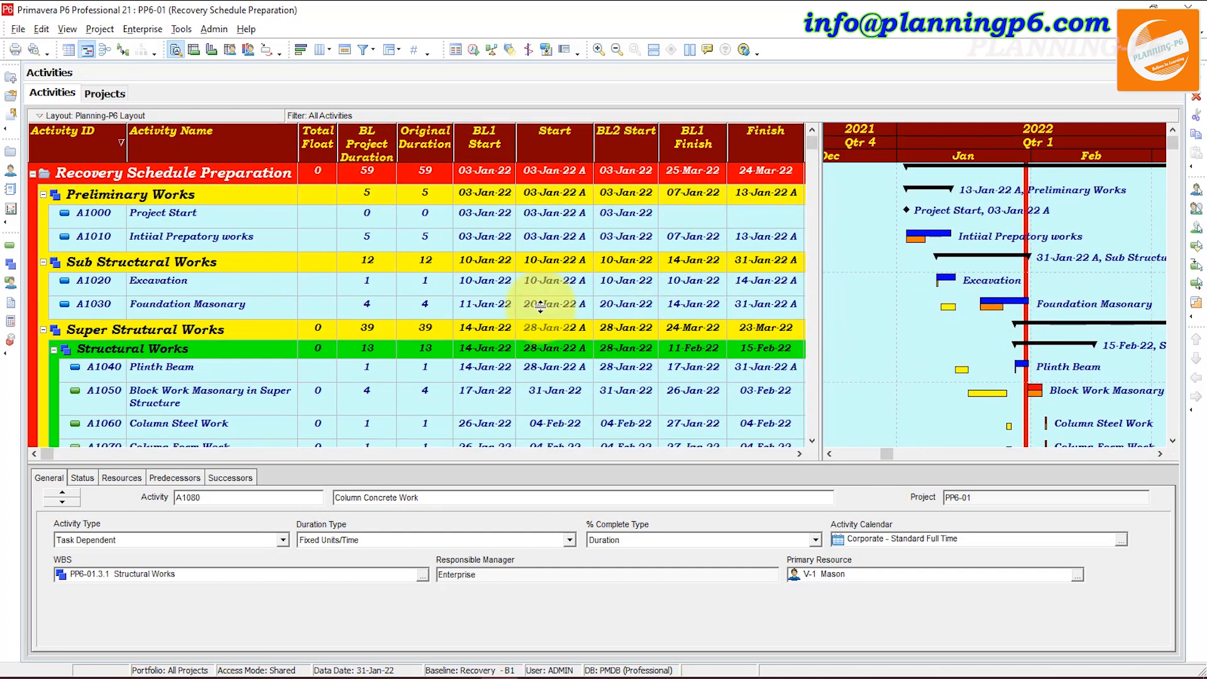